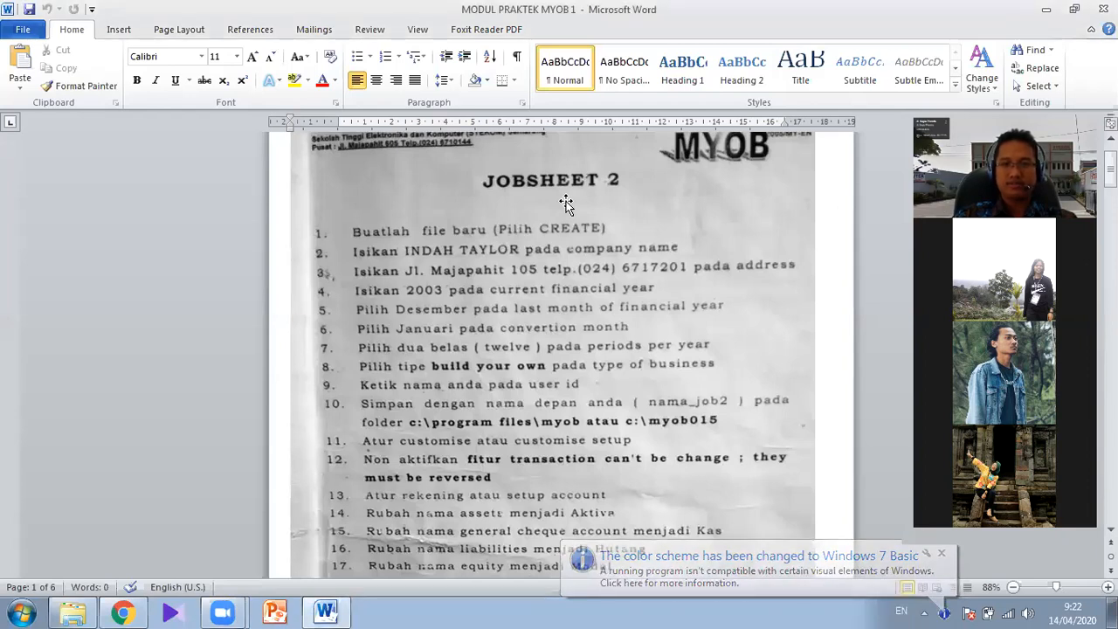
- Minimize Word's ribbon and look over the Jobsheet 2 instructions
right_click(421, 80)
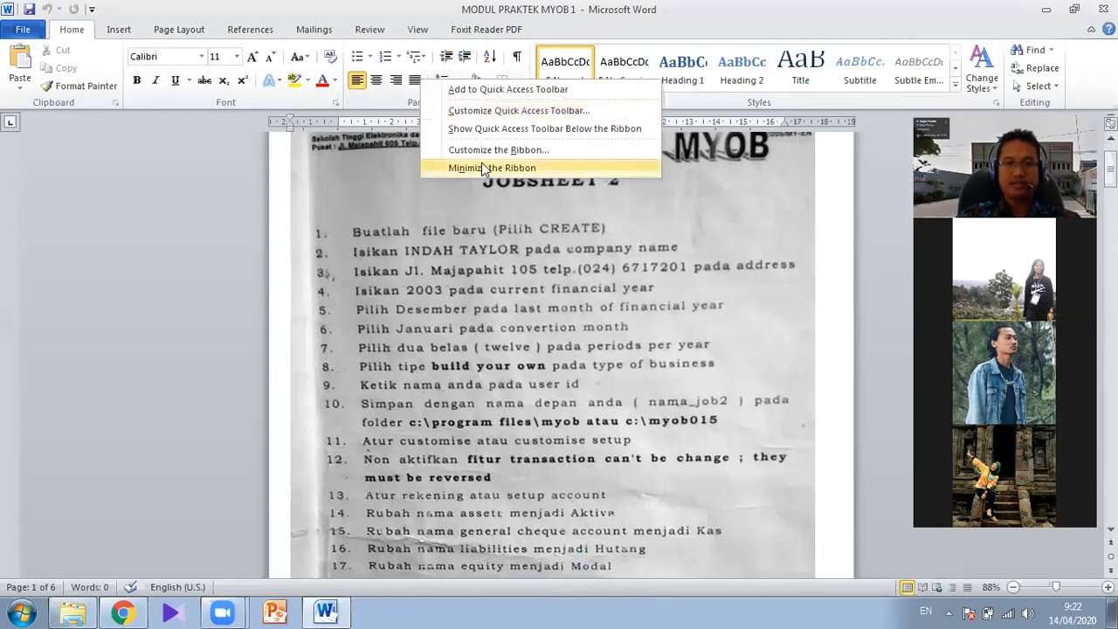
left_click(482, 165)
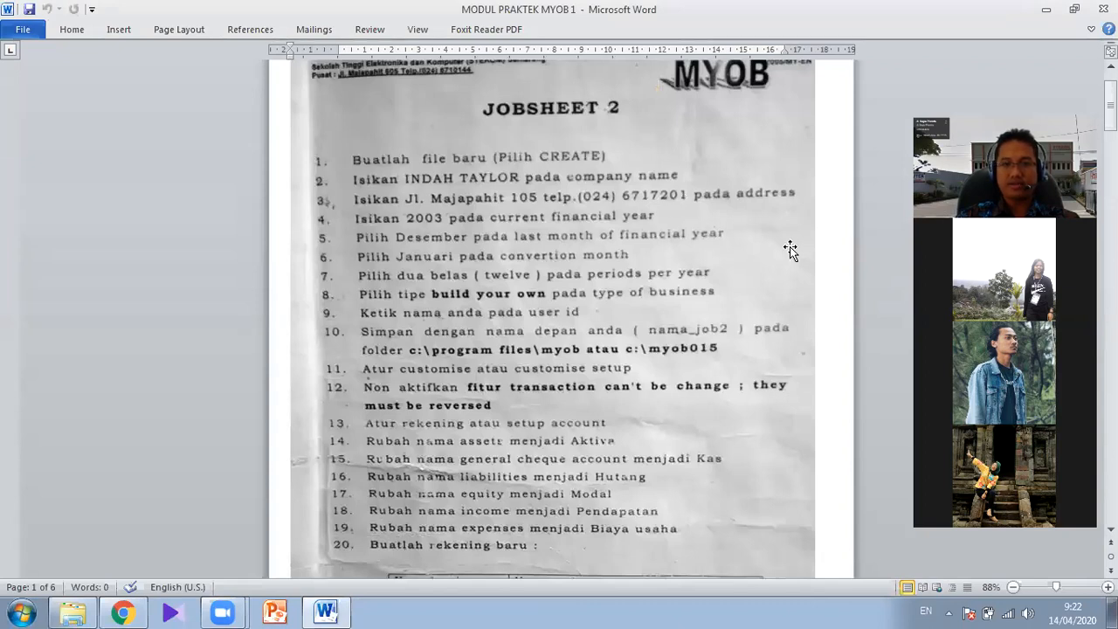
scroll(828, 224, "down", 1)
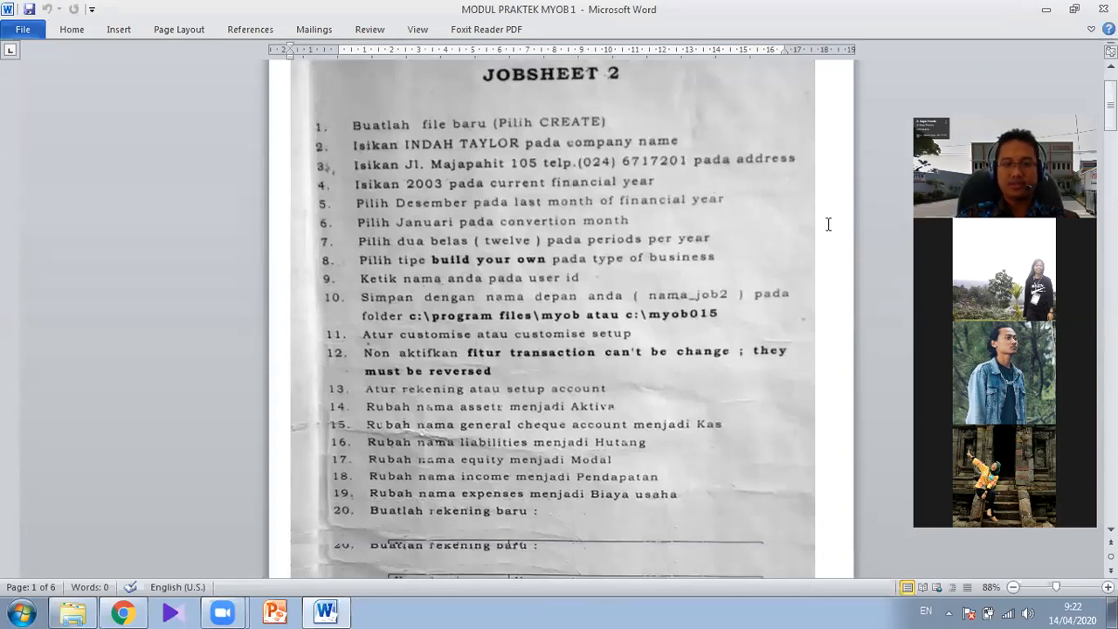
scroll(828, 225, "down", 2)
scroll(828, 224, "up", 2)
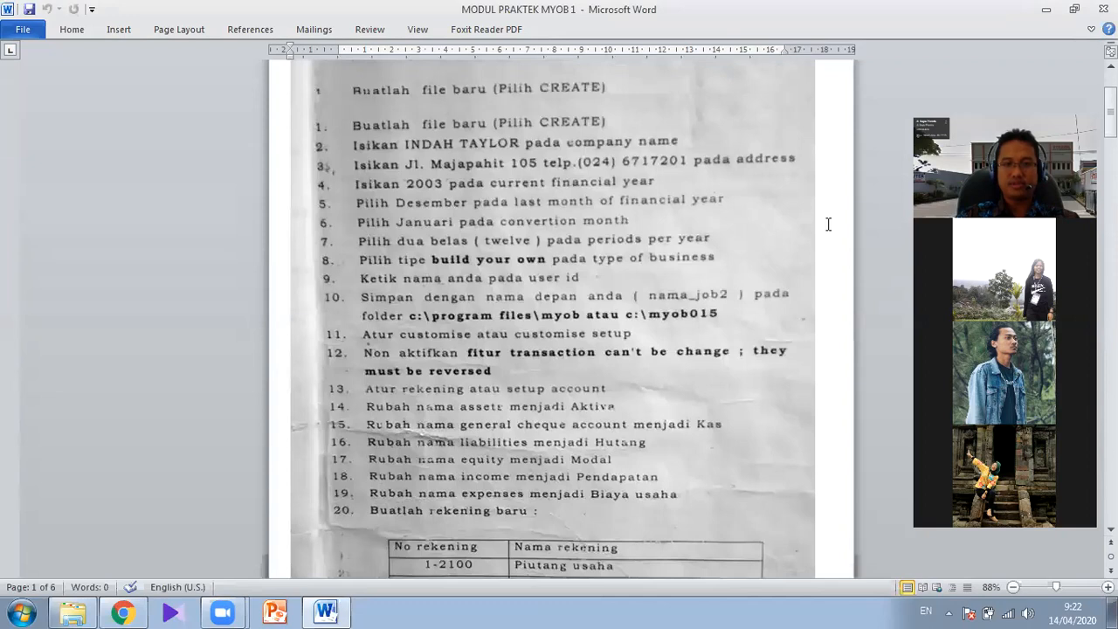
scroll(828, 225, "up", 1)
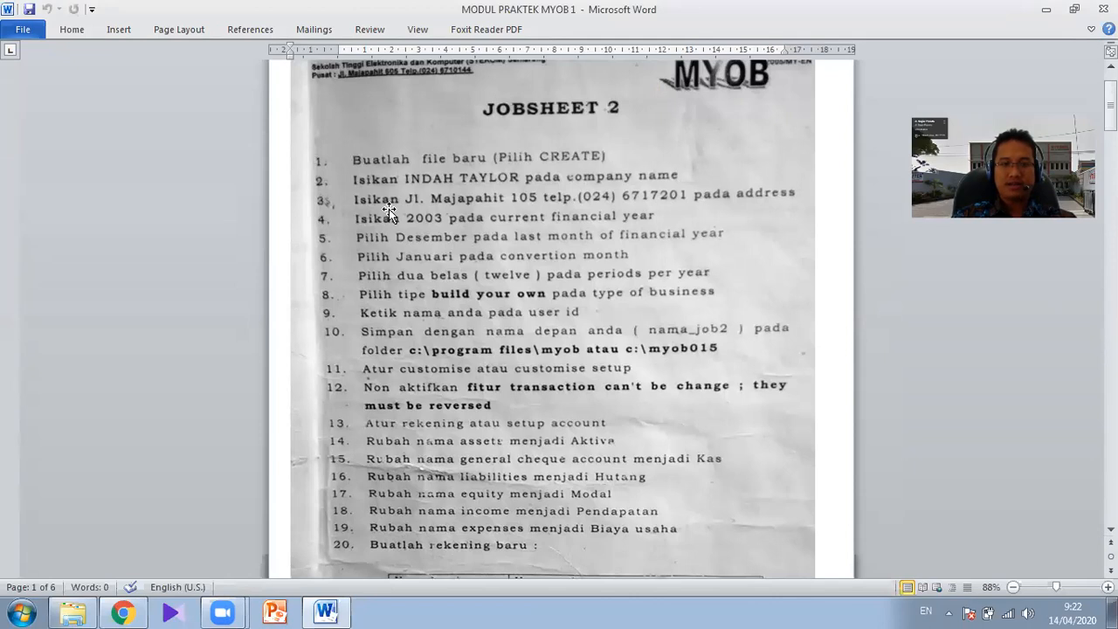
- Launch MYOB Accounting v17 and start creating a new company file
left_click(20, 610)
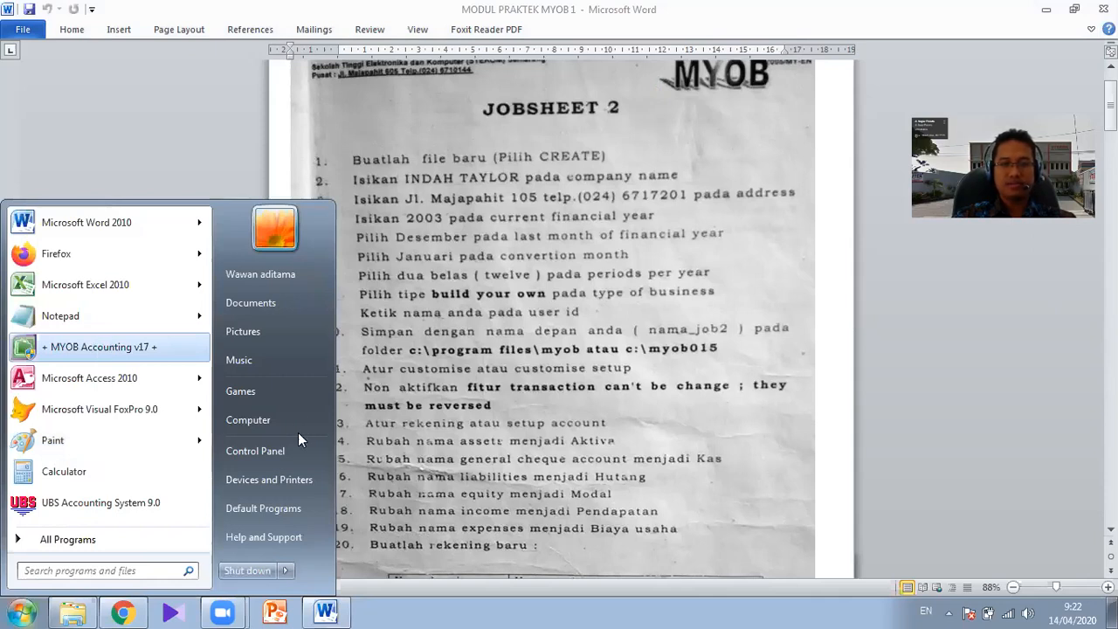
left_click(96, 349)
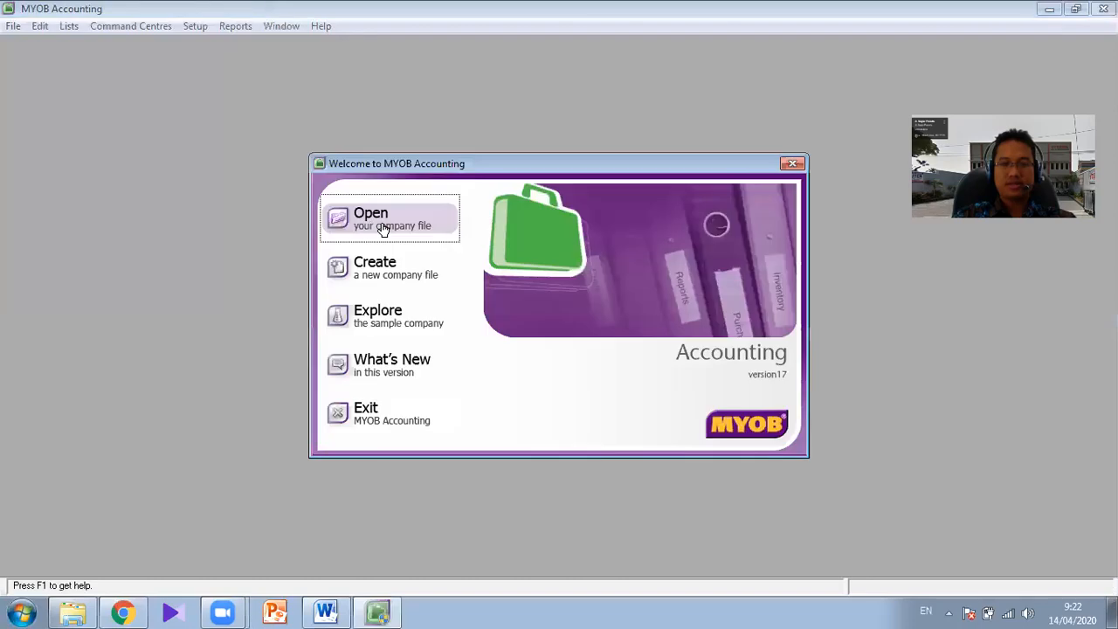
left_click(374, 271)
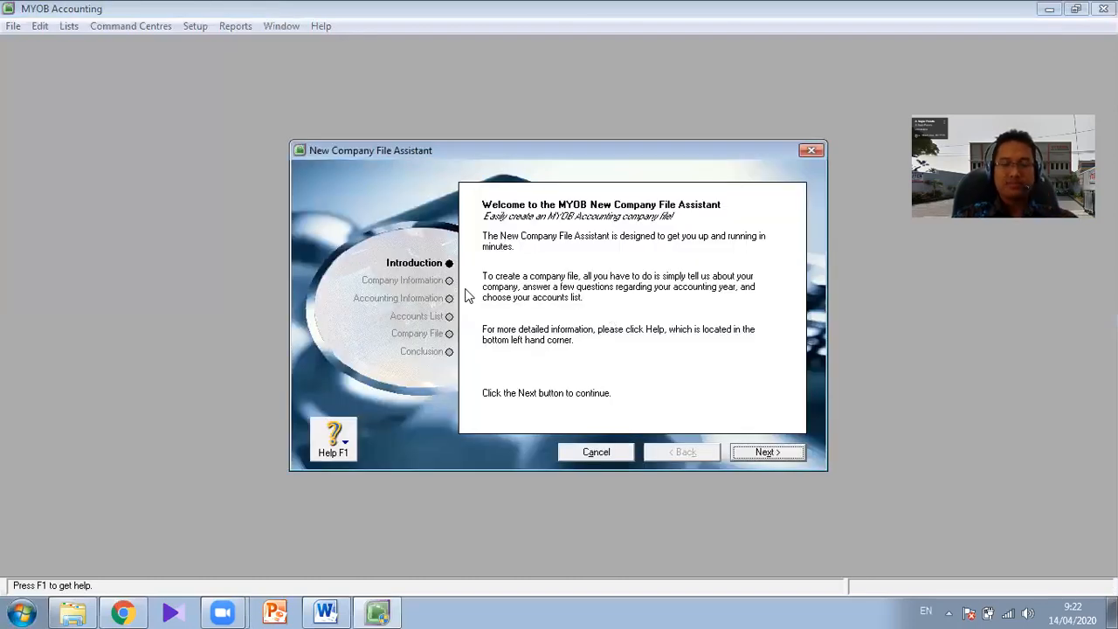
left_click(329, 611)
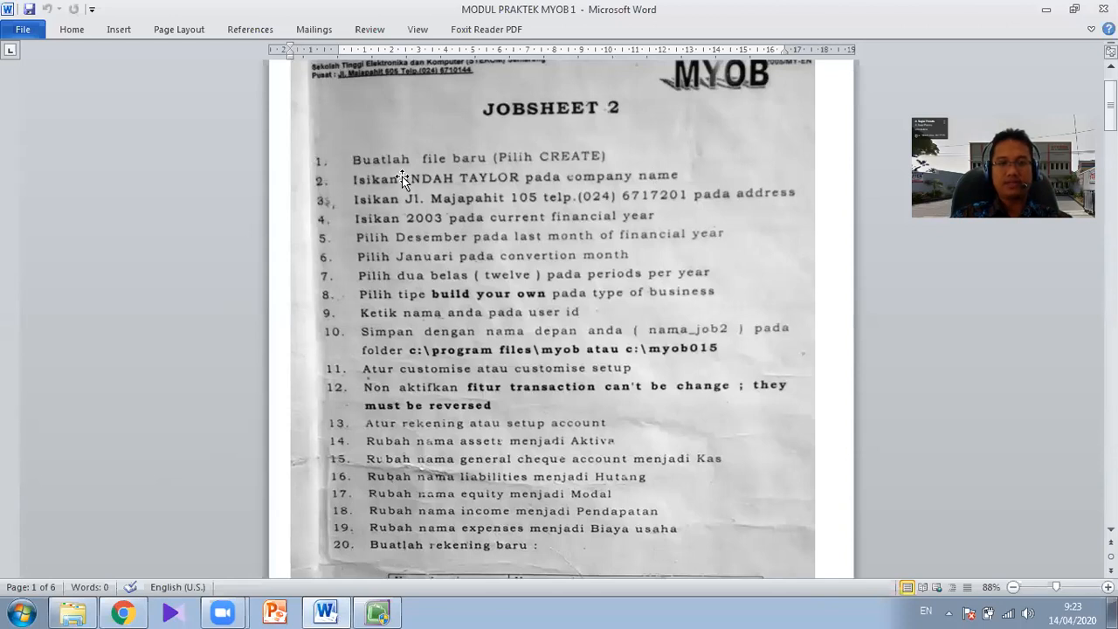
left_click(376, 611)
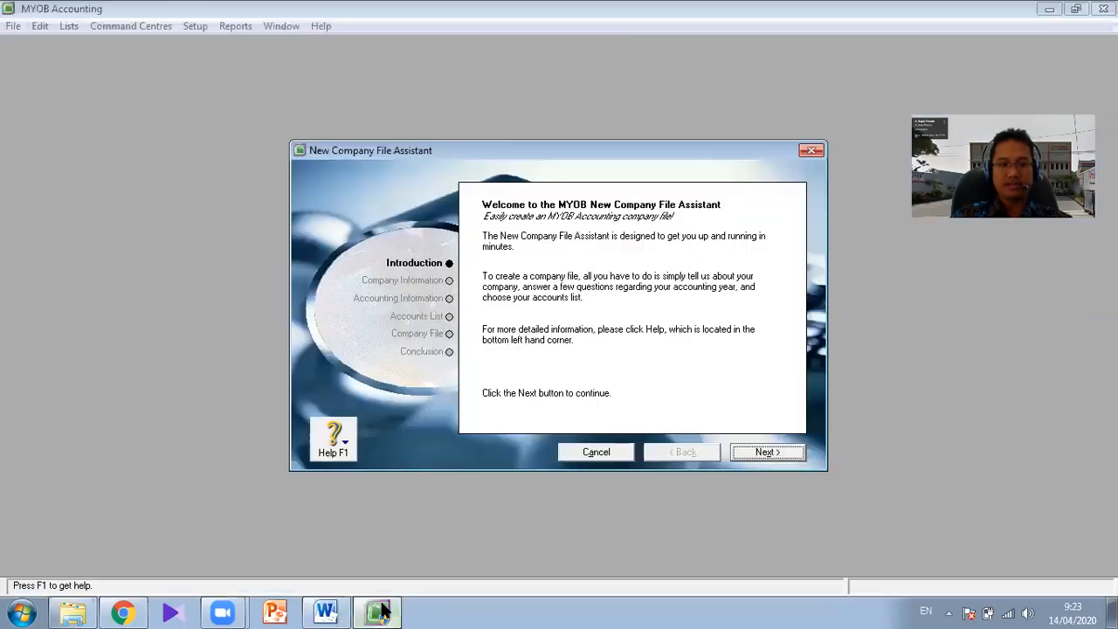
left_click(766, 452)
left_click(600, 277)
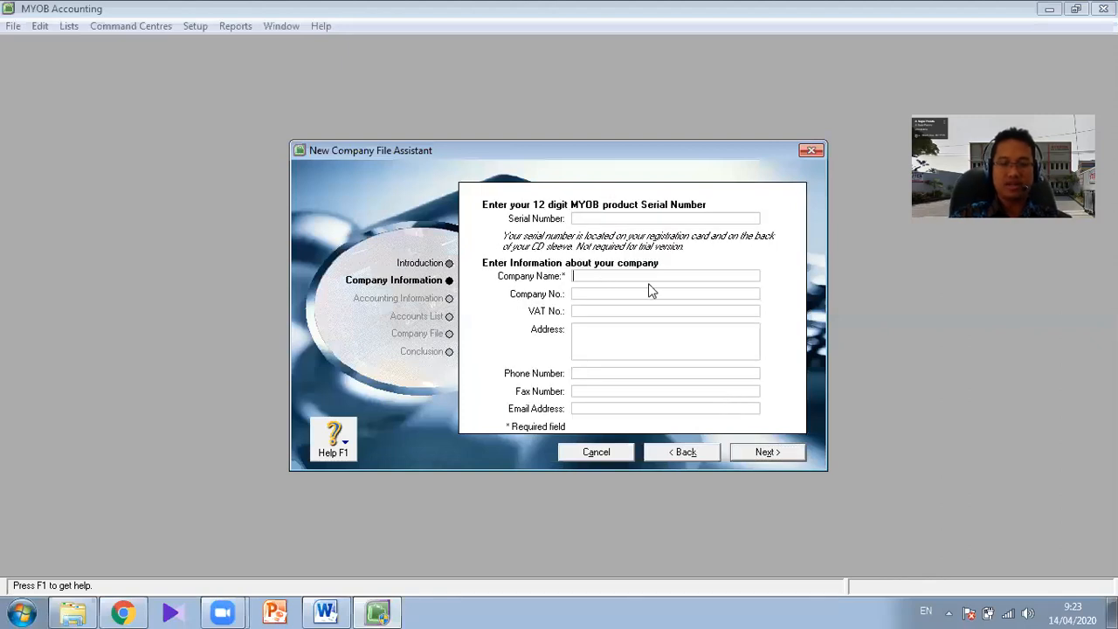
type("INDAH")
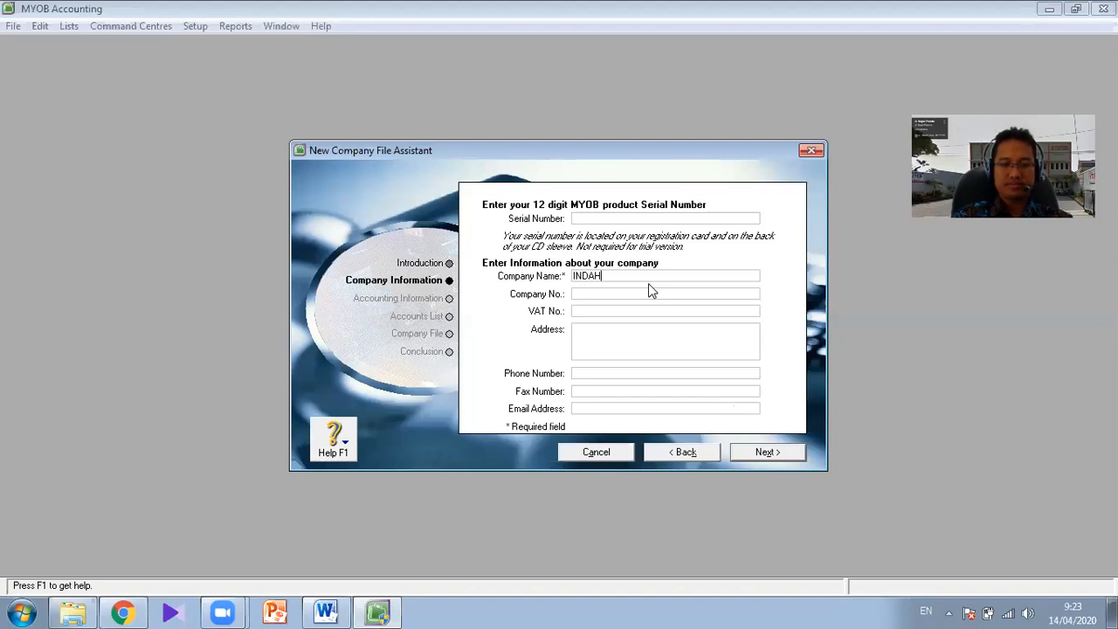
type(" TAYLOR")
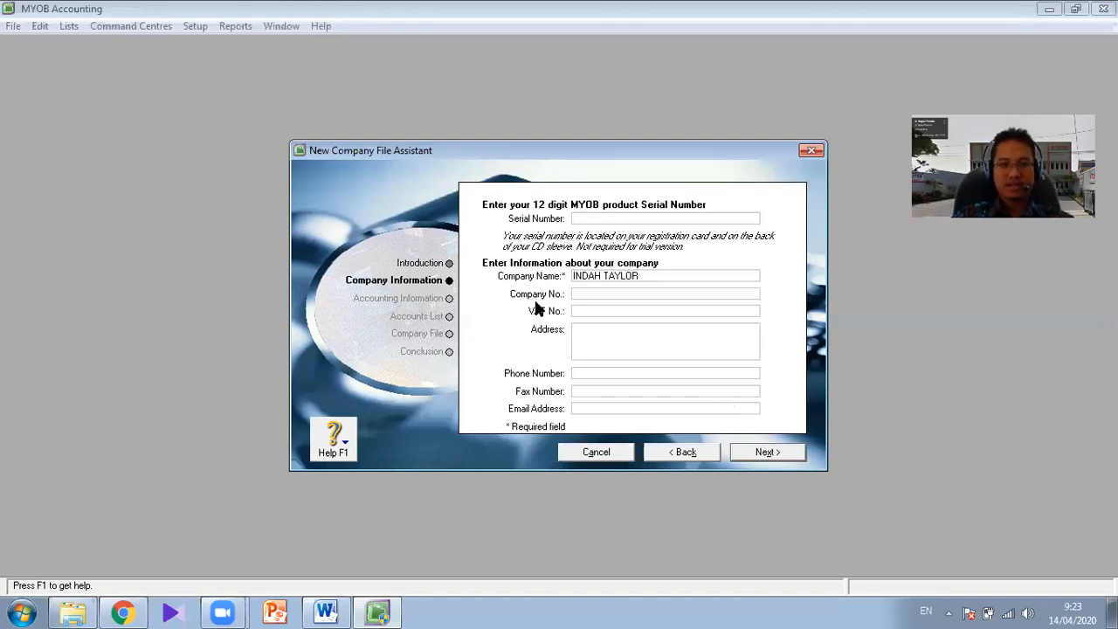
- Switch to the Word jobsheet to read the instruction for the company address
key("alt+Tab")
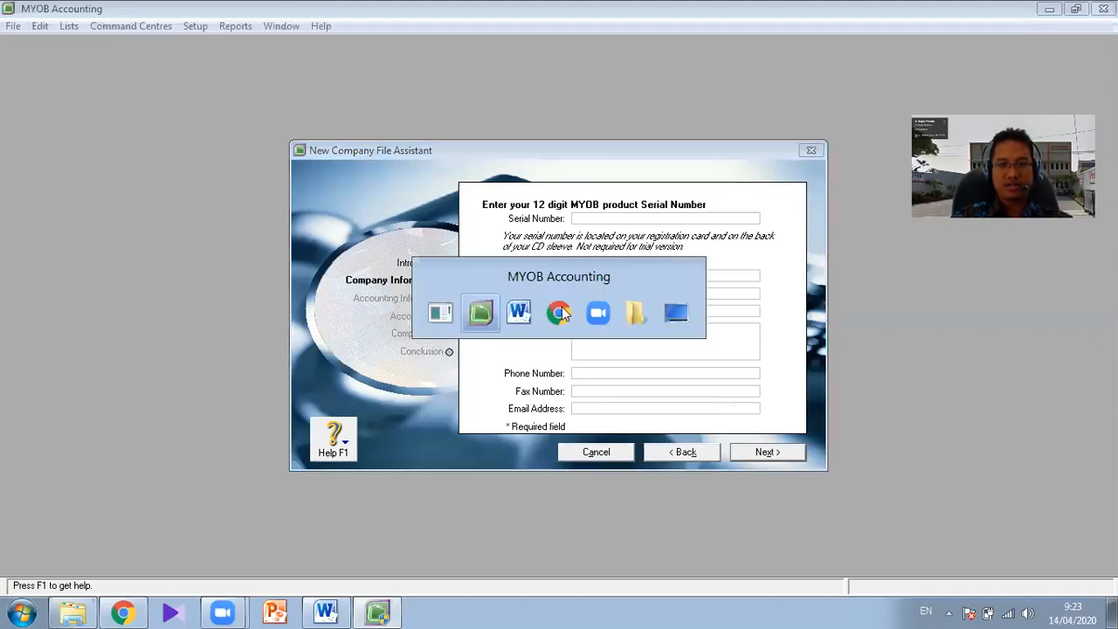
key("alt+Tab")
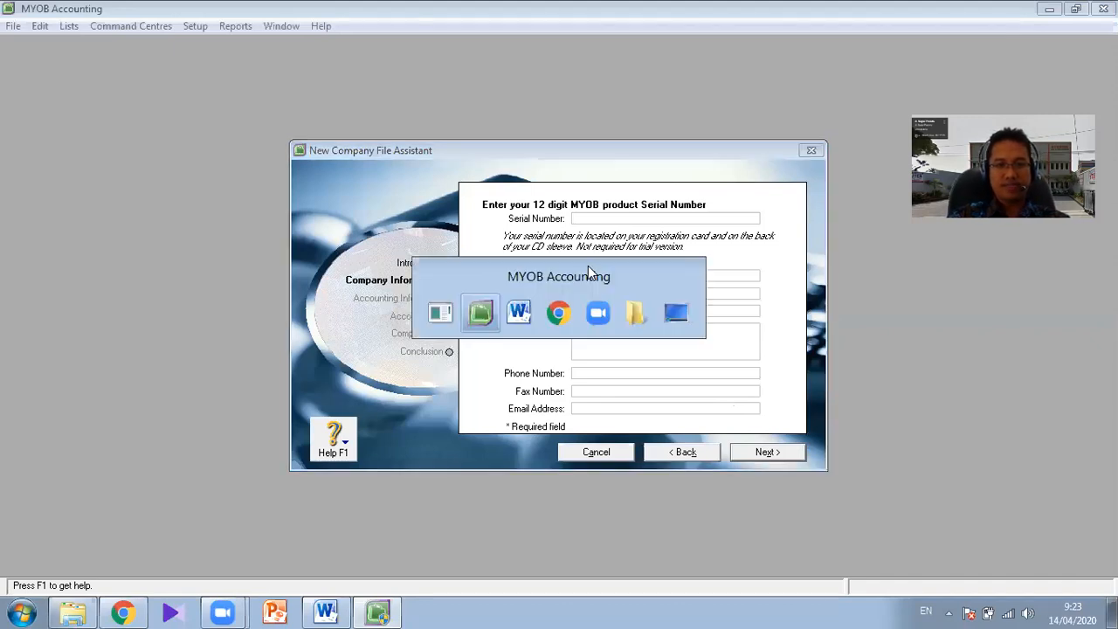
key("alt+Tab")
left_click(614, 326)
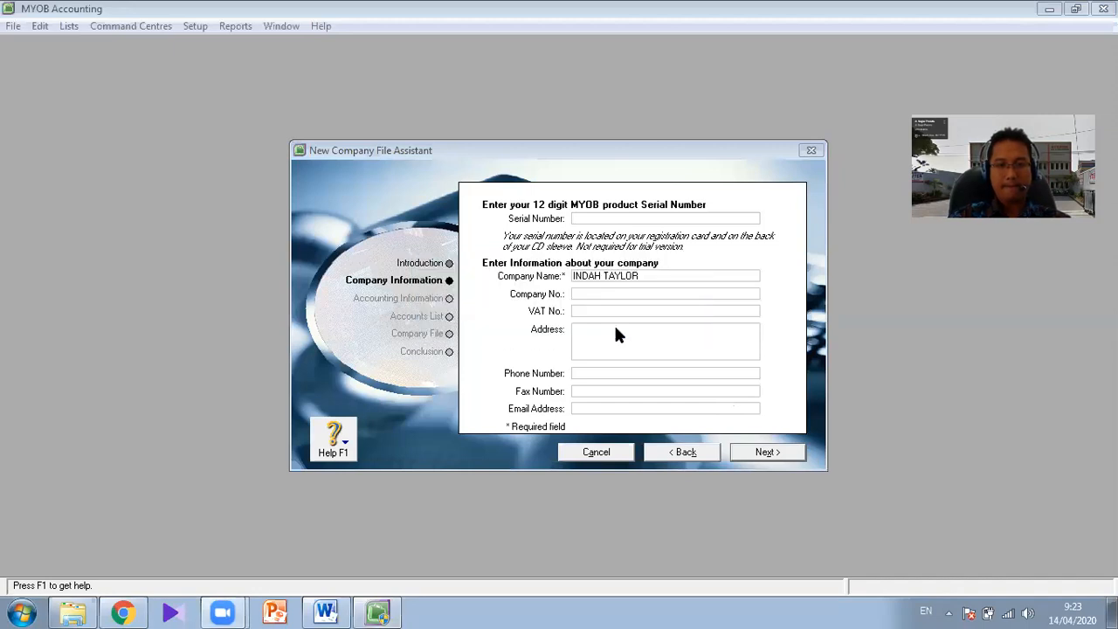
key("alt+Tab")
key("alt+Tab")
key("alt+Tab")
key("alt+Tab")
key("alt+Tab")
key("alt+Tab")
key("alt+Tab")
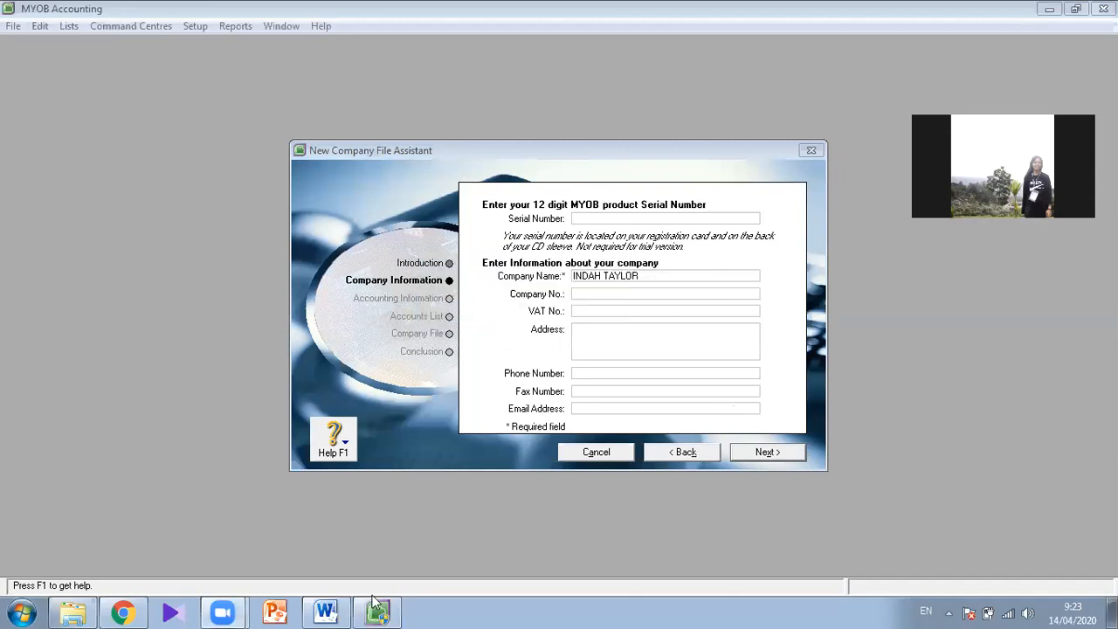
key("alt+Tab")
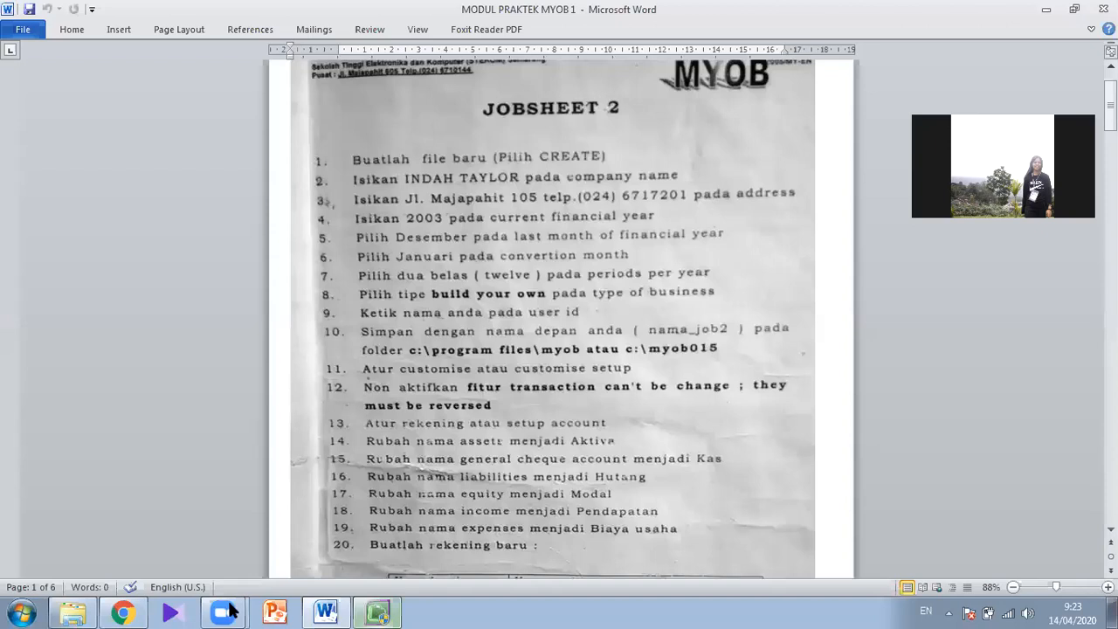
mouse_move(224, 611)
left_click(223, 578)
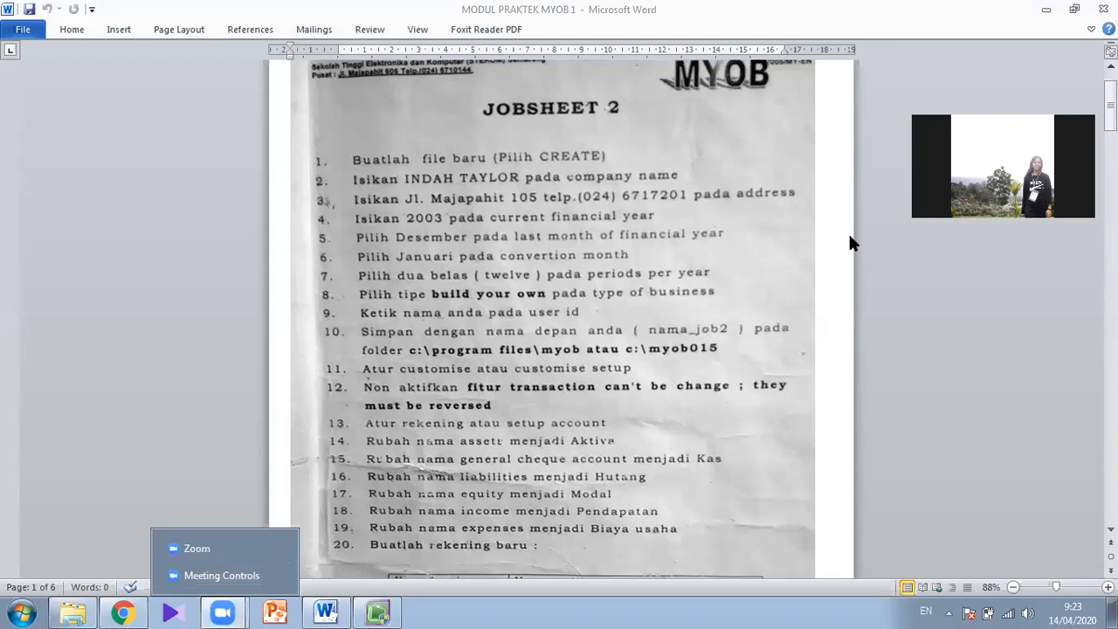
left_click(424, 472)
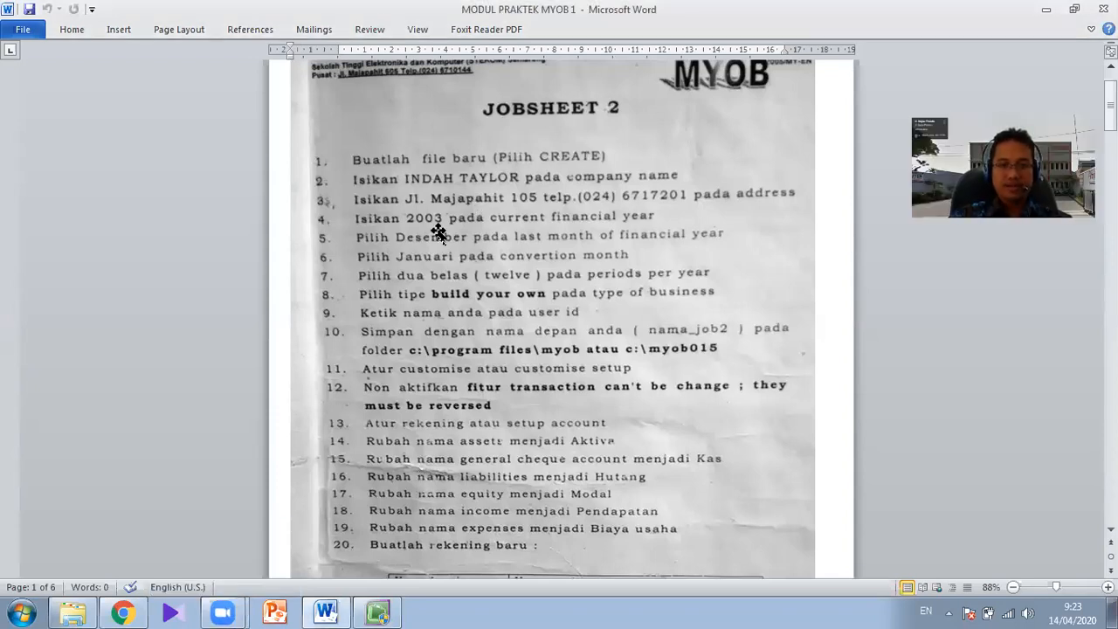
- Switch back to MYOB Accounting and enter the company's street name in the address field
left_click(379, 612)
left_click(597, 328)
type("JL. ")
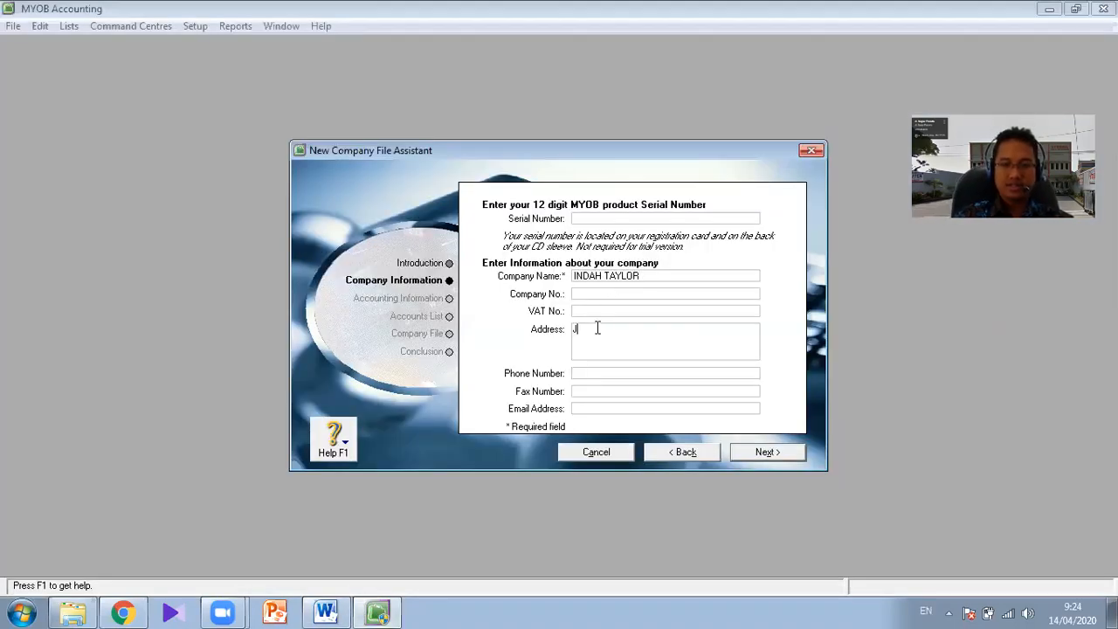
type("M")
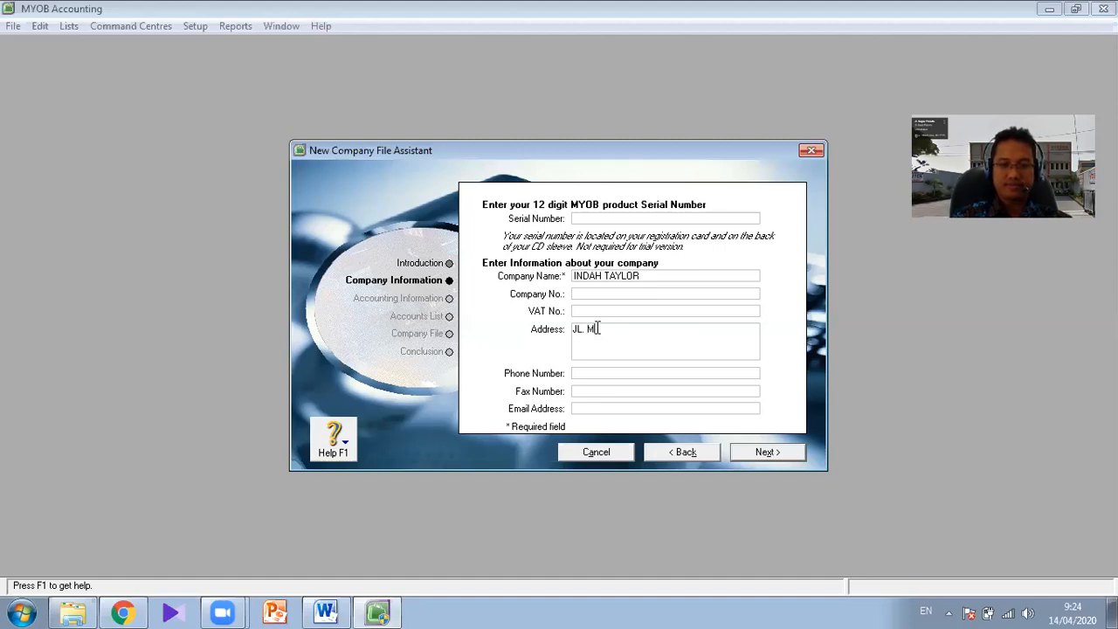
type("AJAPAHIT")
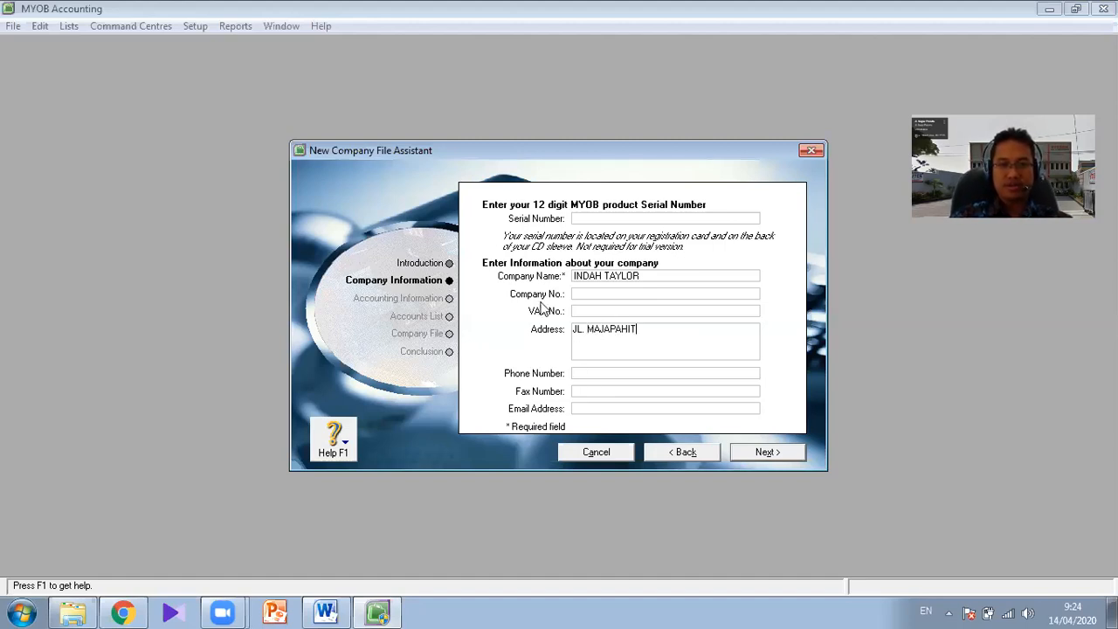
- Check the jobsheet in Word, continue to MYOB's accounting information page and set the current financial year to 2003
left_click(327, 610)
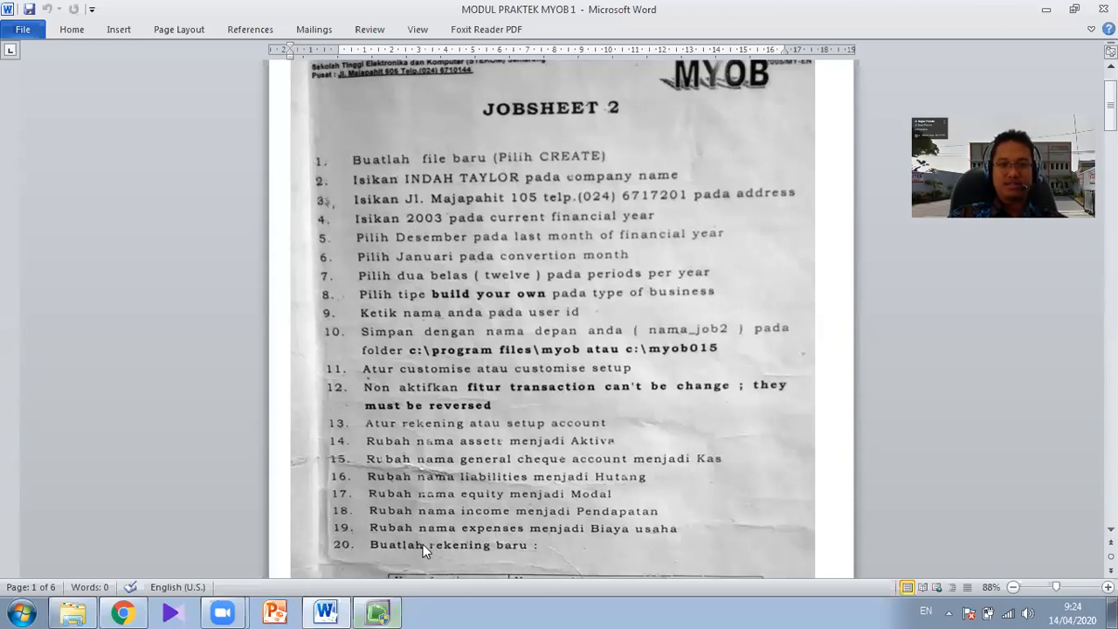
left_click(377, 611)
left_click(766, 452)
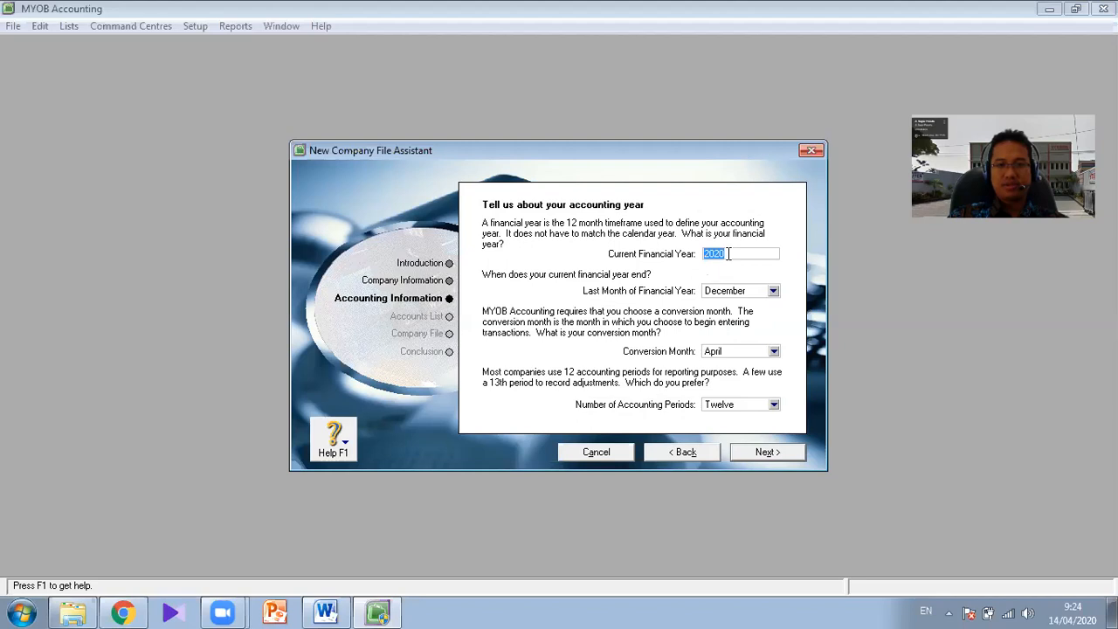
left_click(730, 253)
key("BackSpace")
key("BackSpace")
type("03")
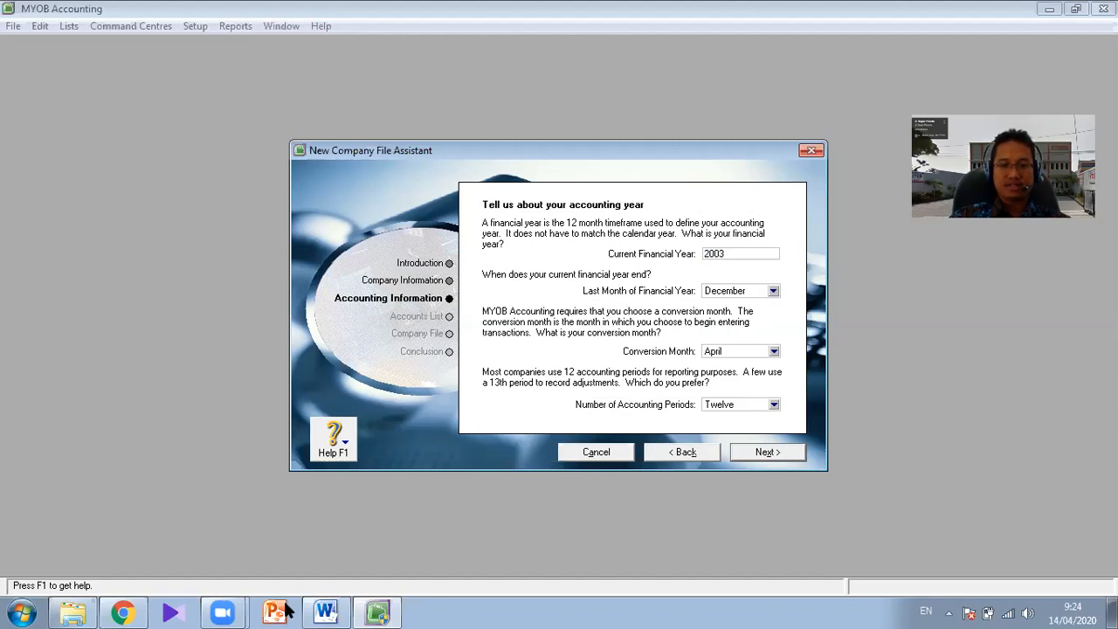
- Consult the jobsheet in Word for the financial year settings and set MYOB's conversion month to January
left_click(325, 611)
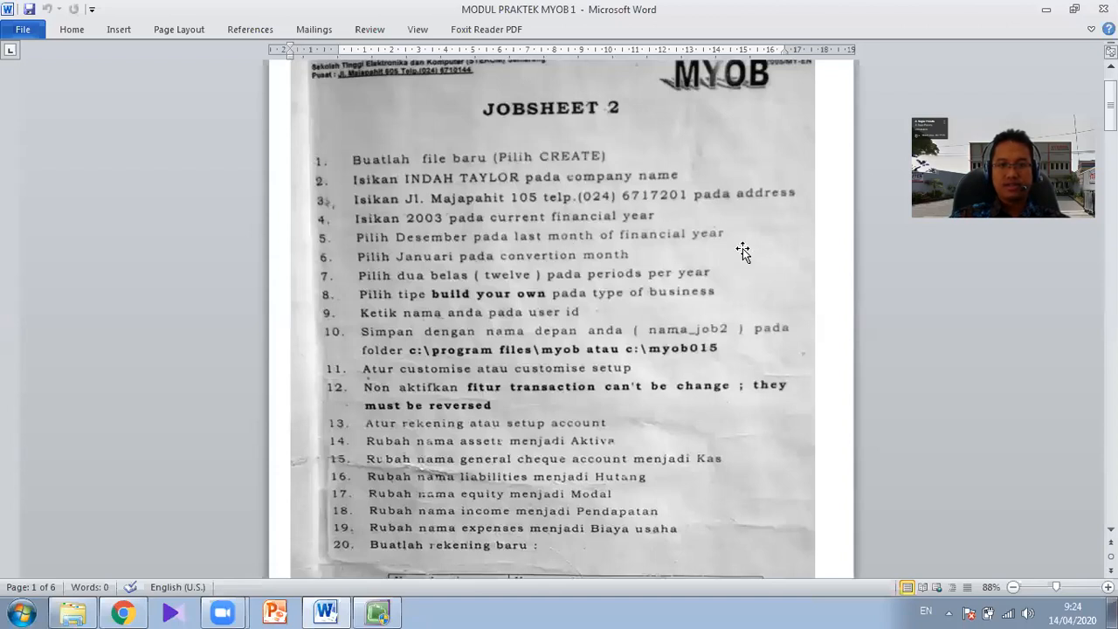
left_click(376, 611)
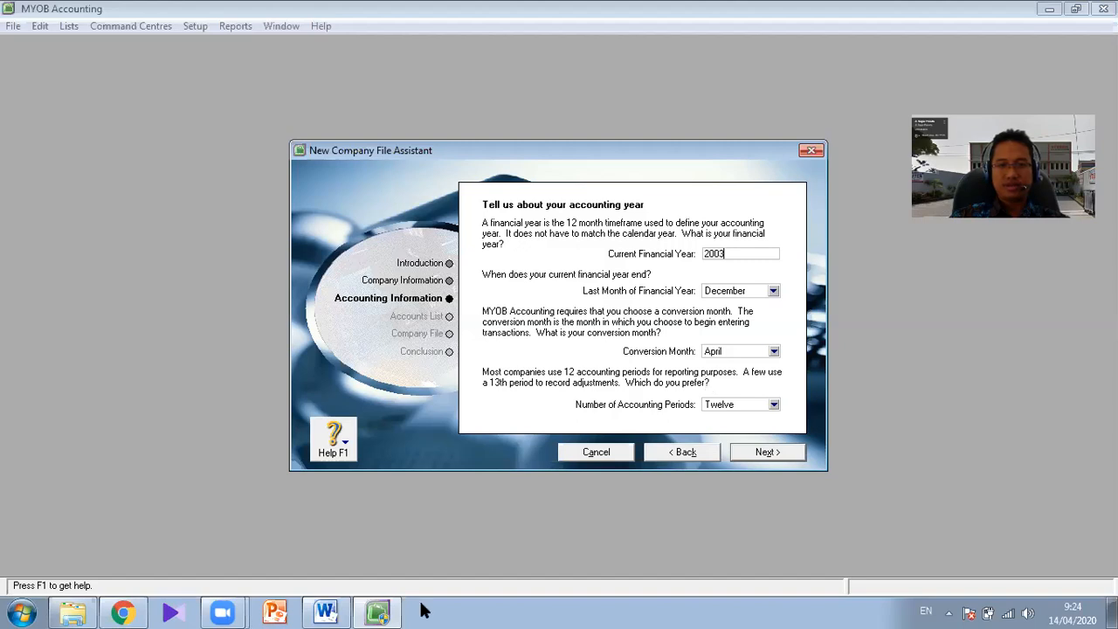
left_click(326, 611)
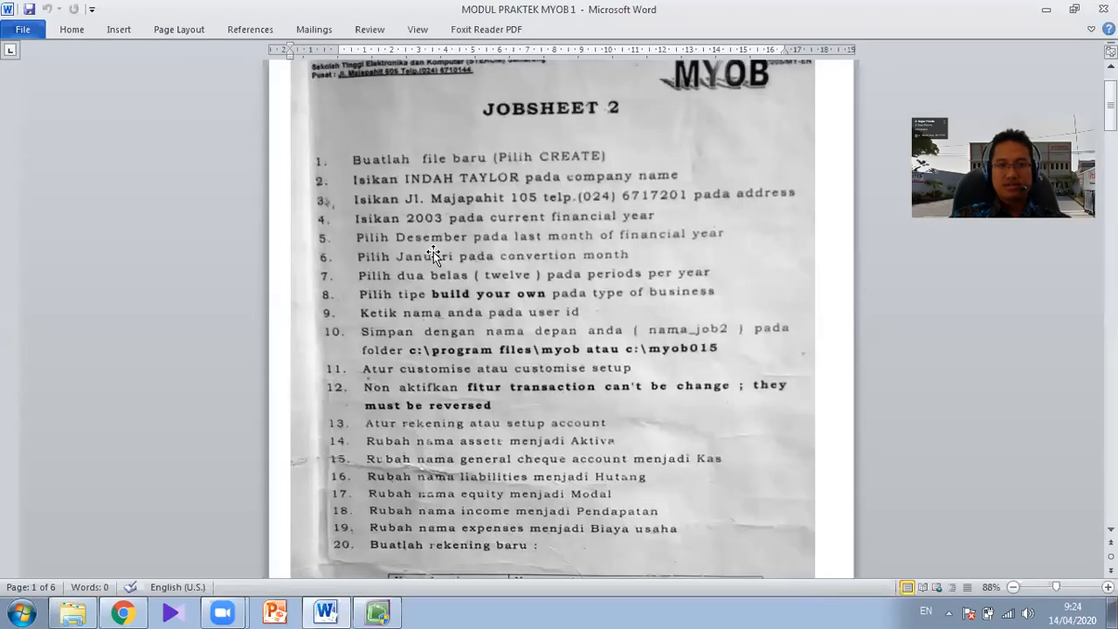
left_click(378, 611)
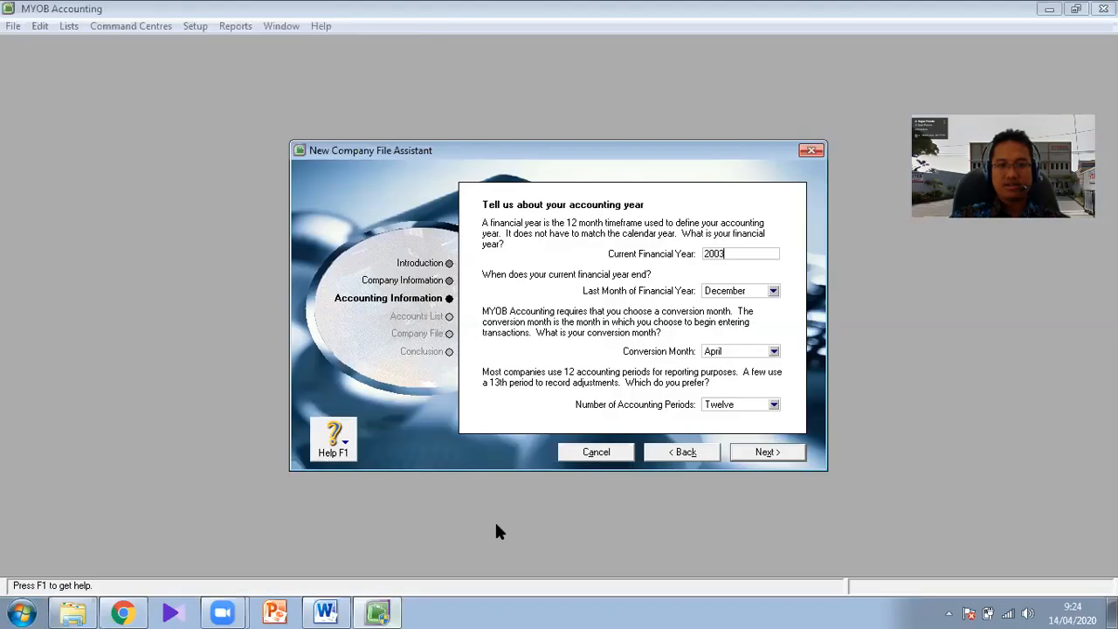
left_click(763, 355)
left_click(744, 367)
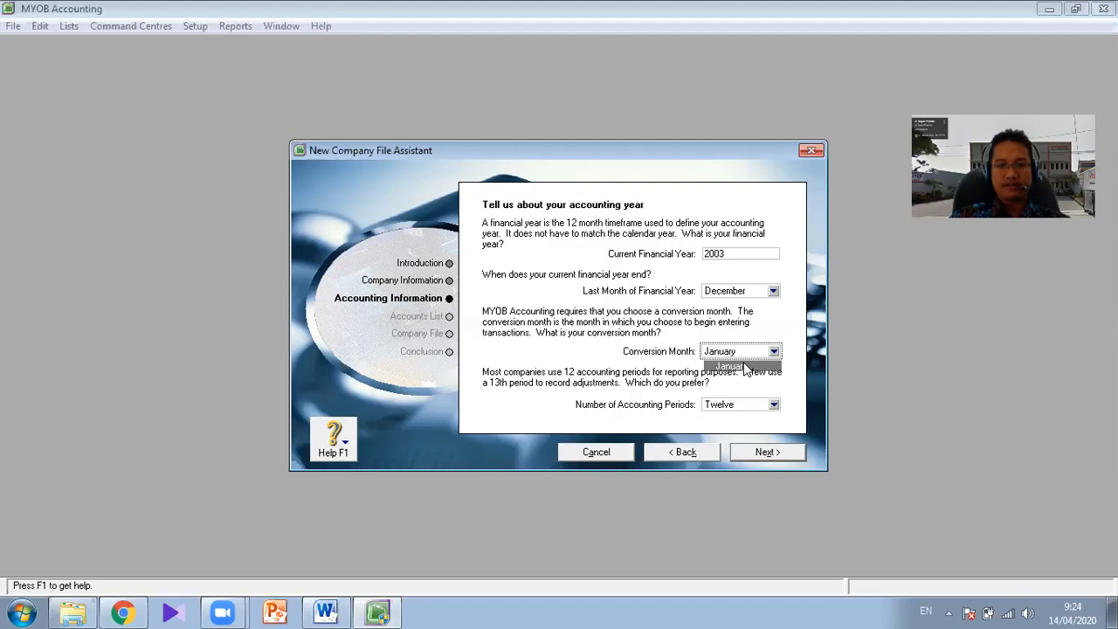
left_click(899, 527)
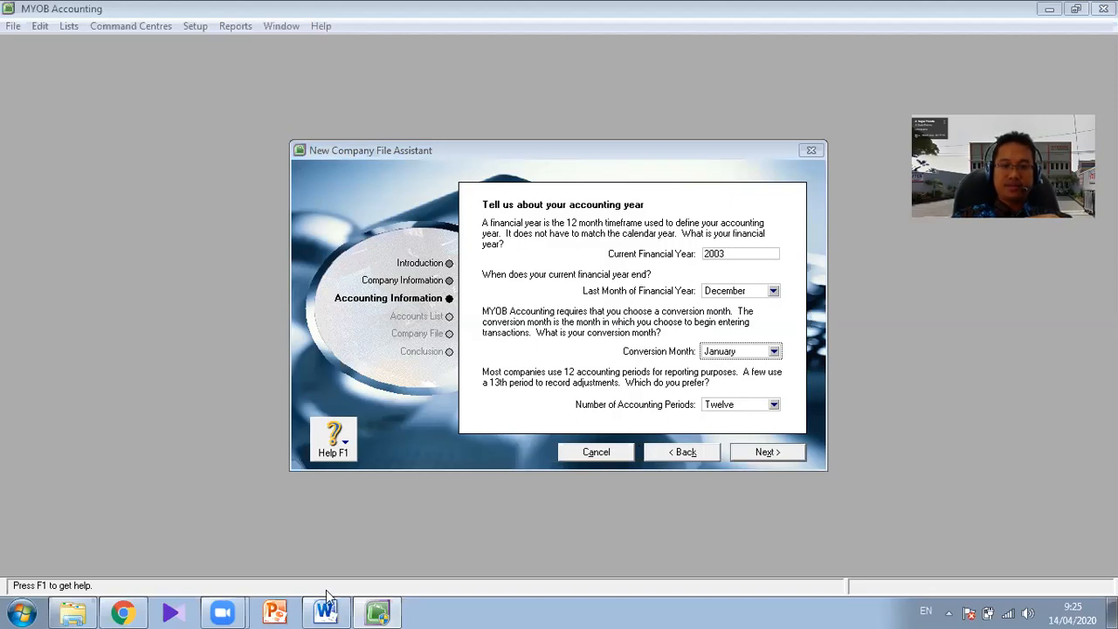
- Review the jobsheet in Word, return to MYOB and confirm the accounting information to proceed to the accounts list options
key("alt+Tab")
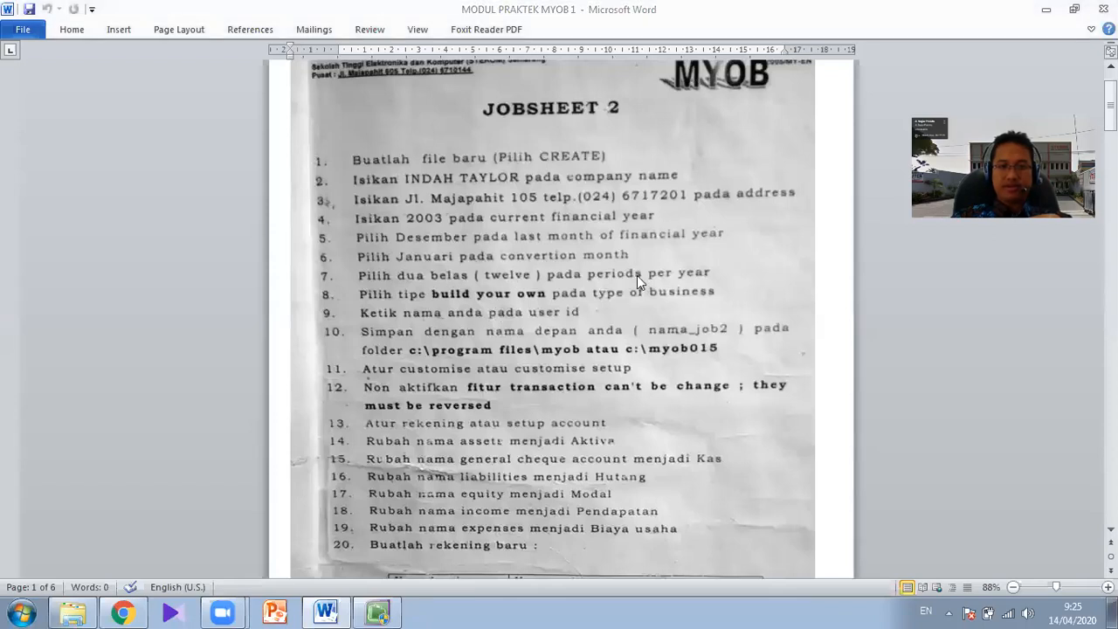
left_click(386, 612)
left_click(764, 453)
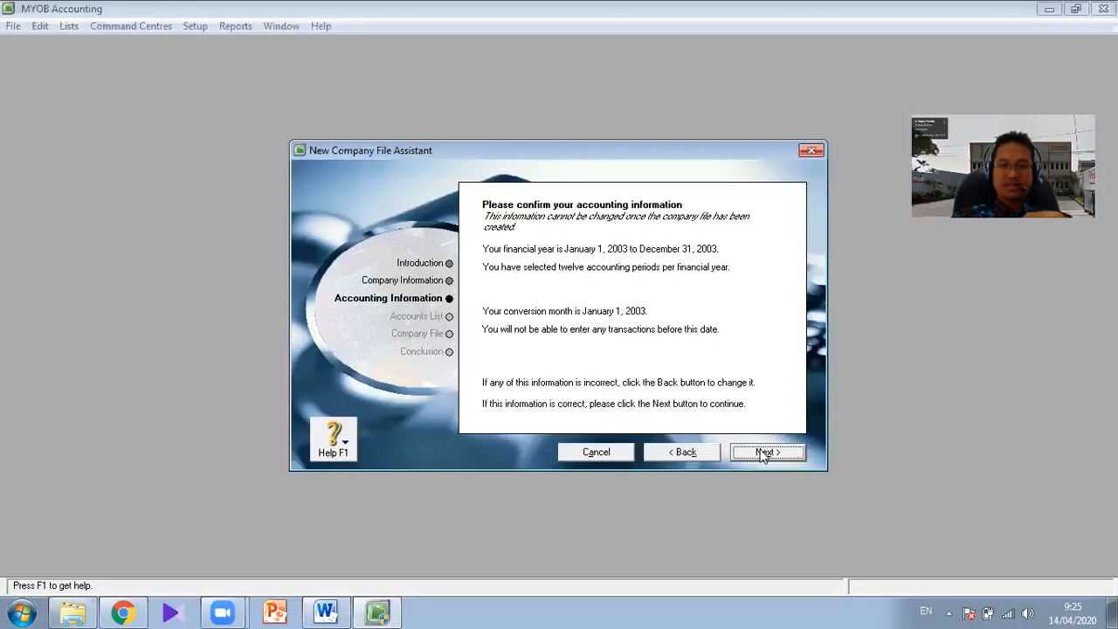
left_click(766, 452)
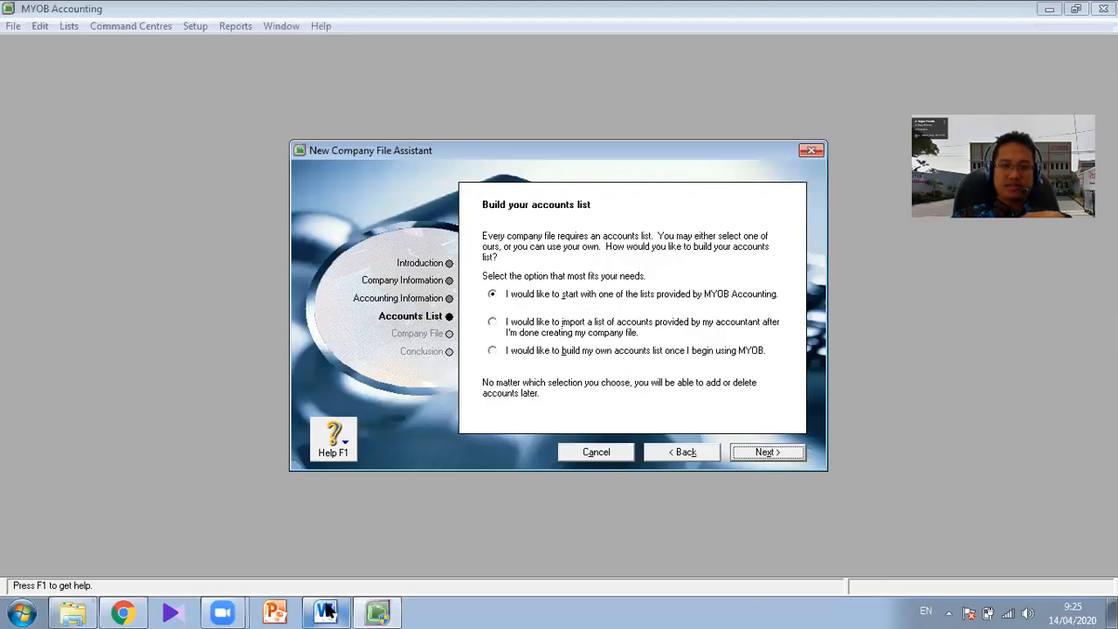
- Check the Jobsheet 2 instructions in Word for the type of business, and return to MYOB Accounting
left_click(326, 611)
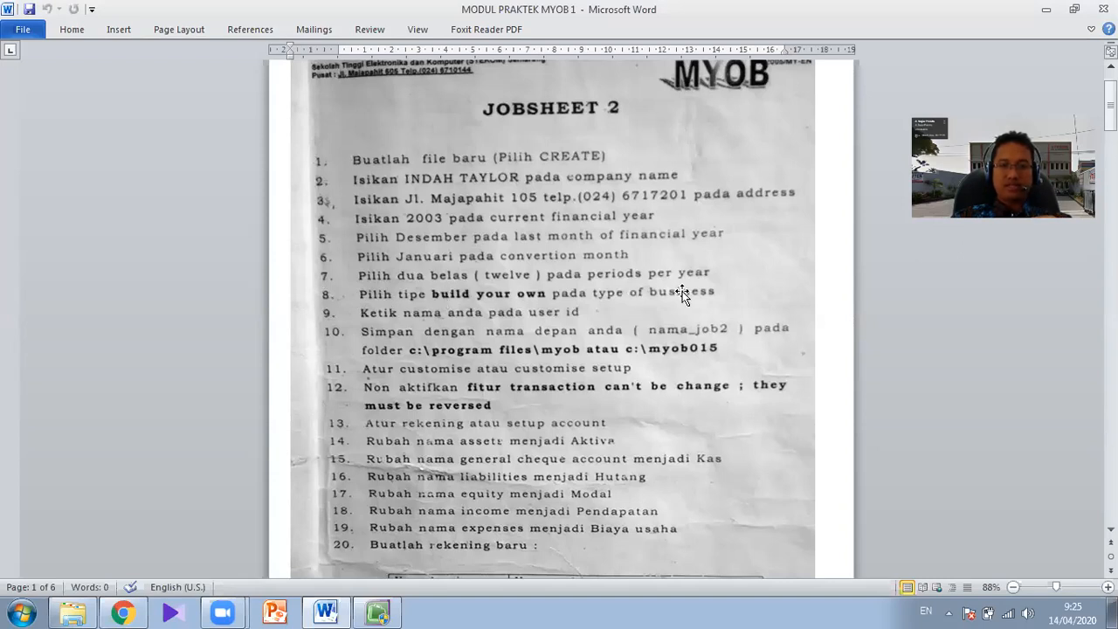
left_click(377, 611)
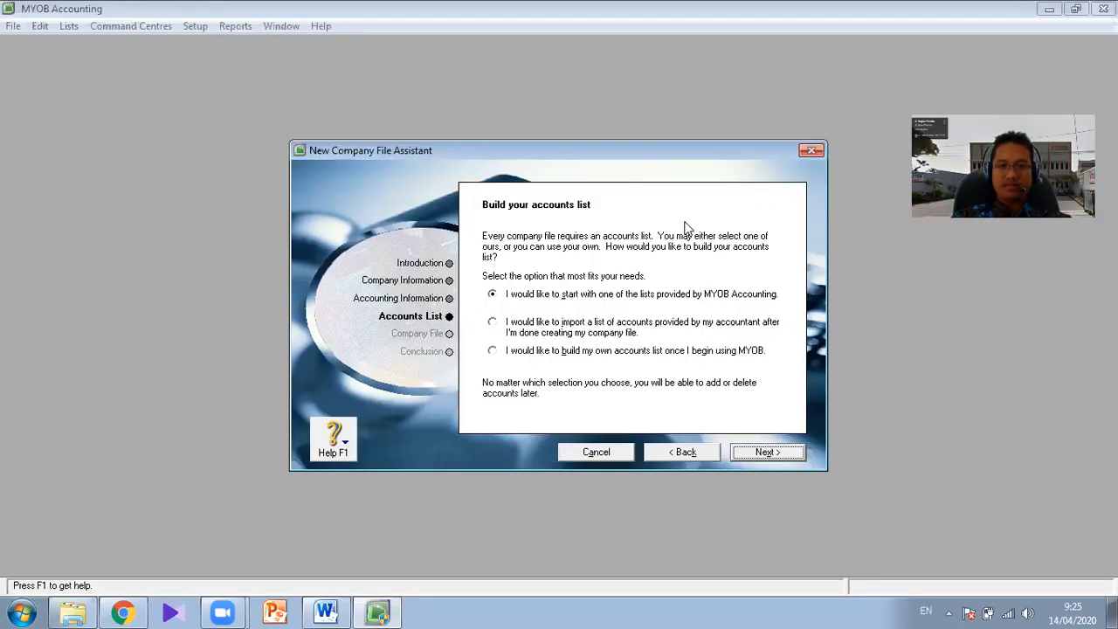
left_click(903, 530)
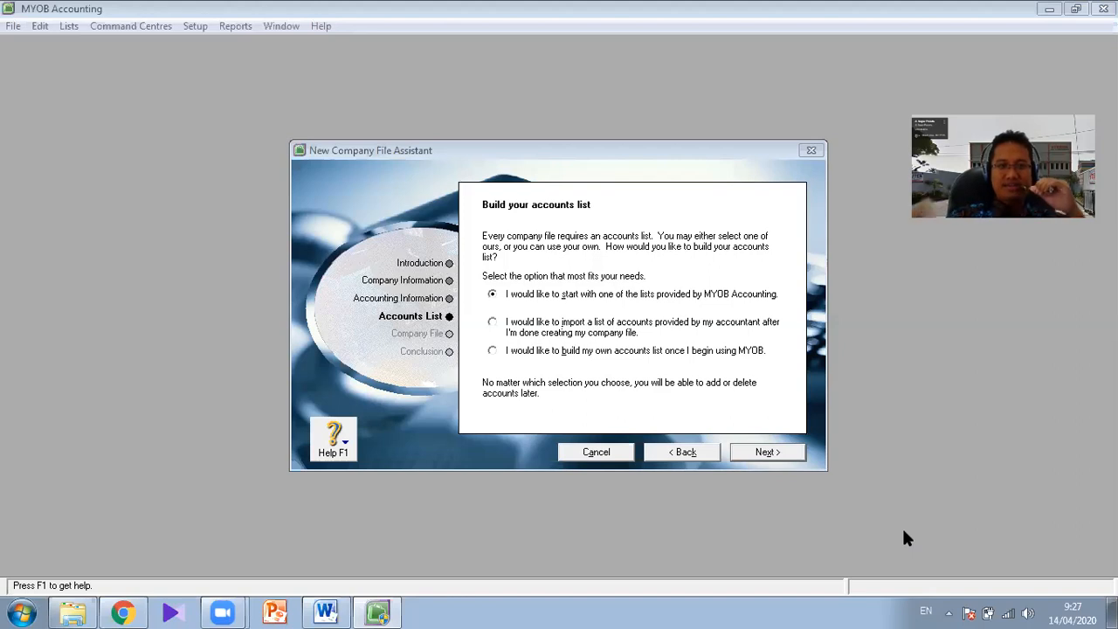
left_click(121, 612)
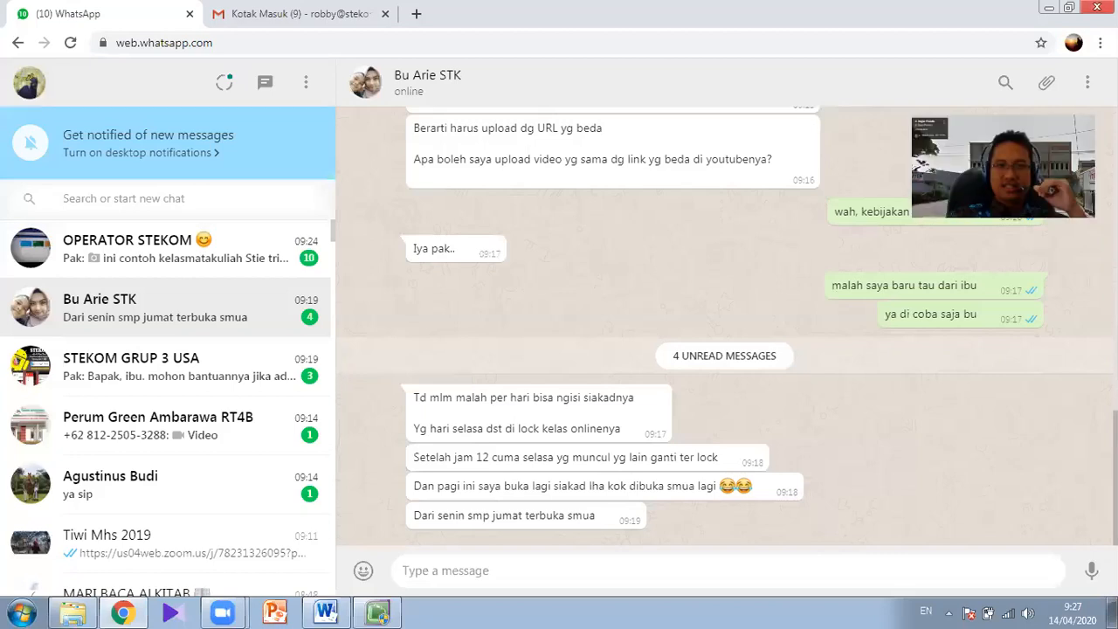
key("alt+Tab")
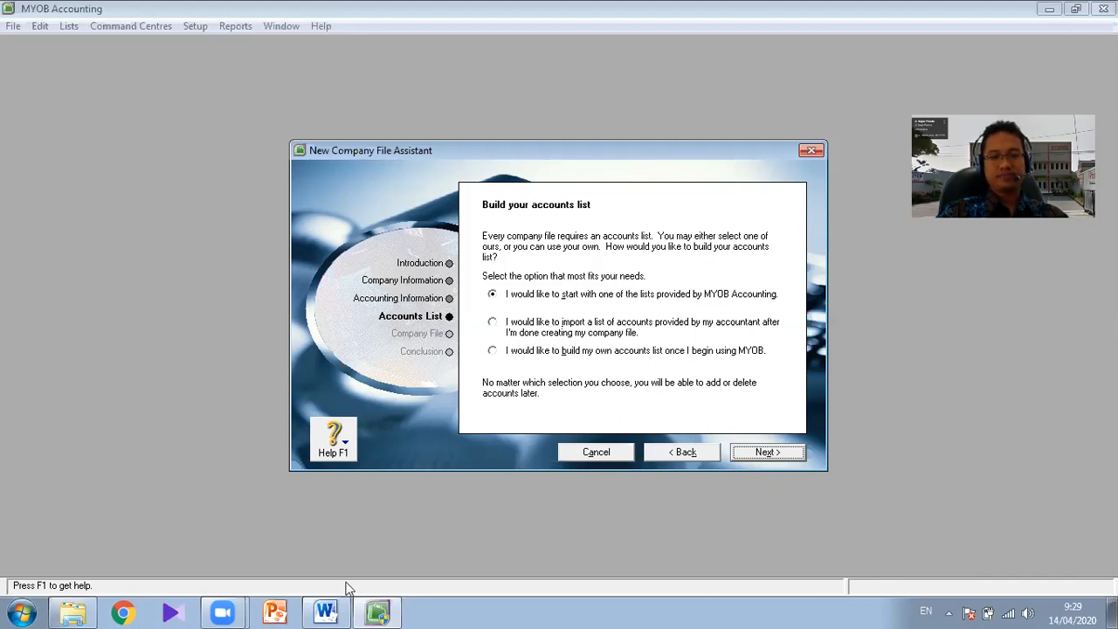
- Look through the practice module in Word, comparing the Jobsheet 3 instructions with those of Jobsheet 2
left_click(325, 612)
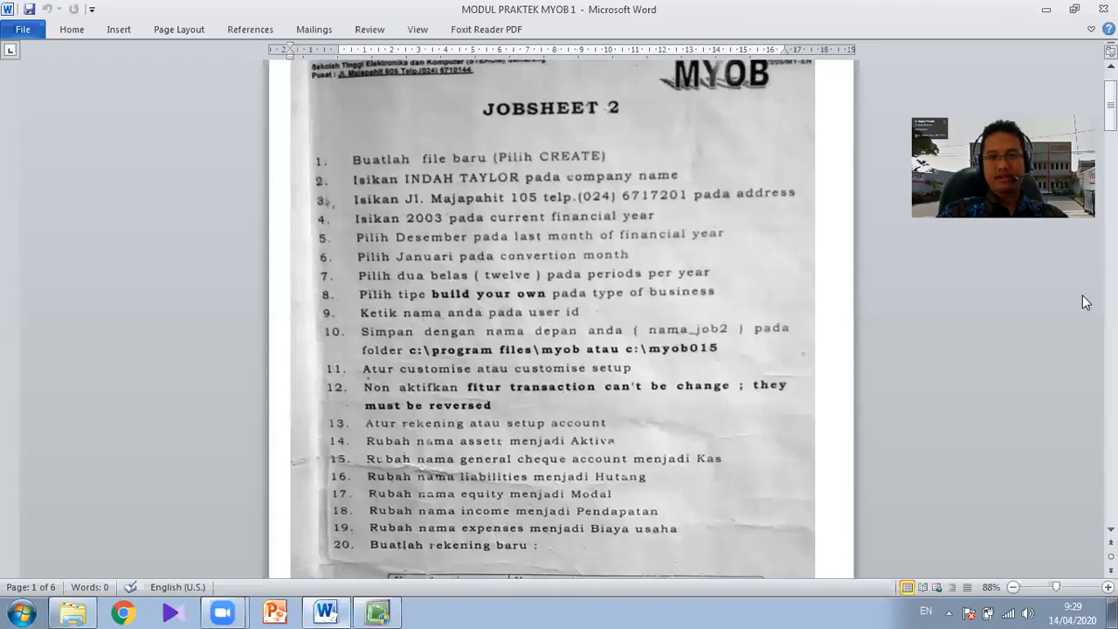
scroll(559, 319, "down", 10)
scroll(774, 329, "up", 10)
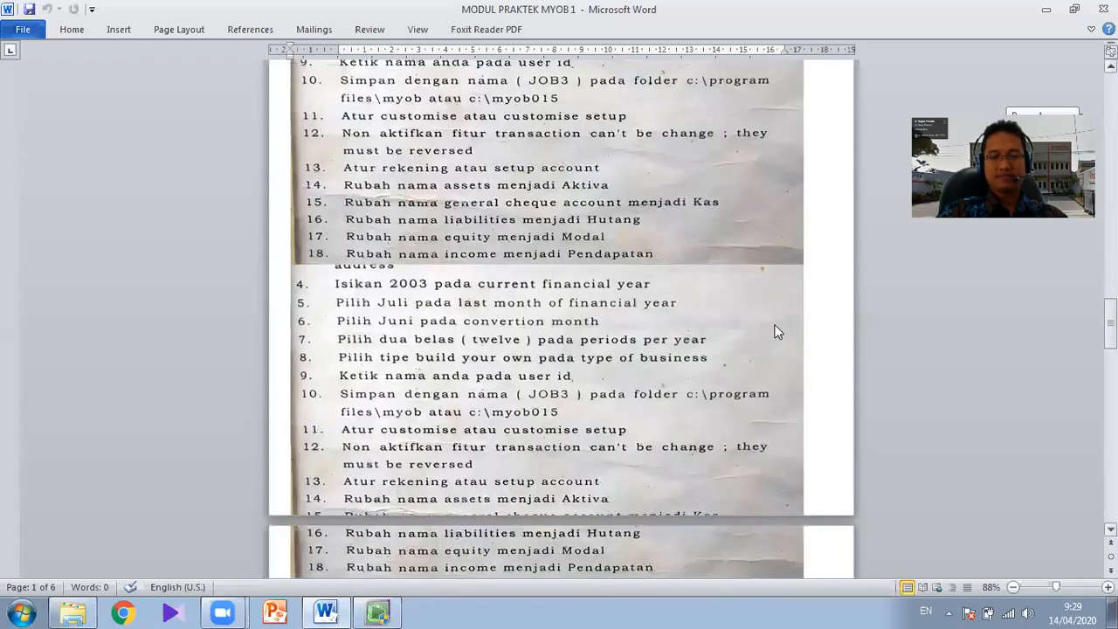
scroll(656, 258, "up", 2)
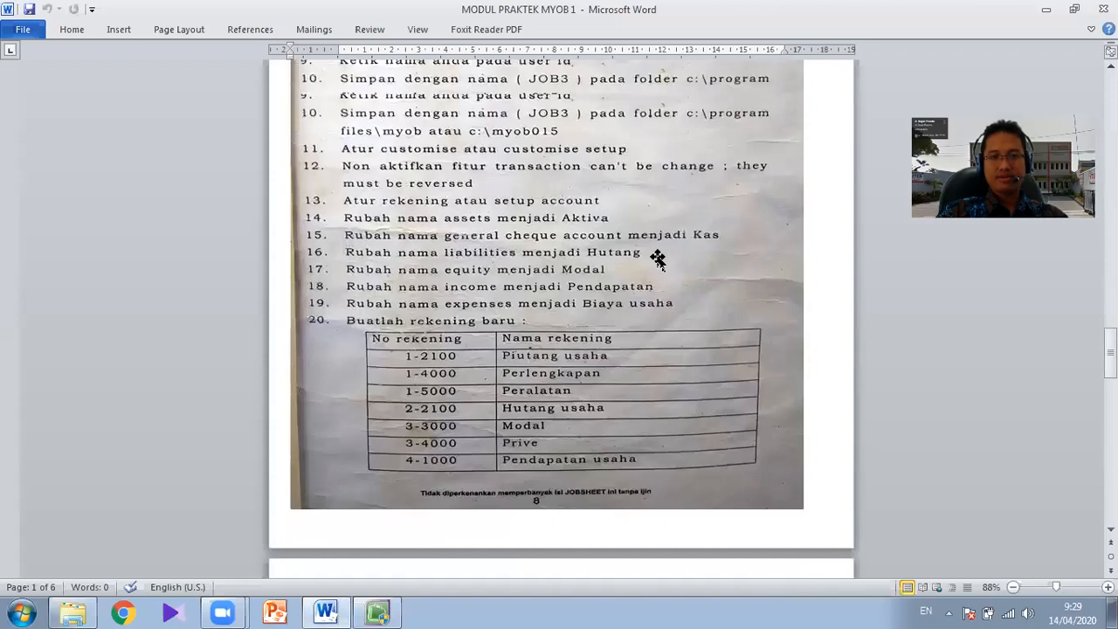
scroll(656, 258, "up", 1)
scroll(656, 259, "up", 1)
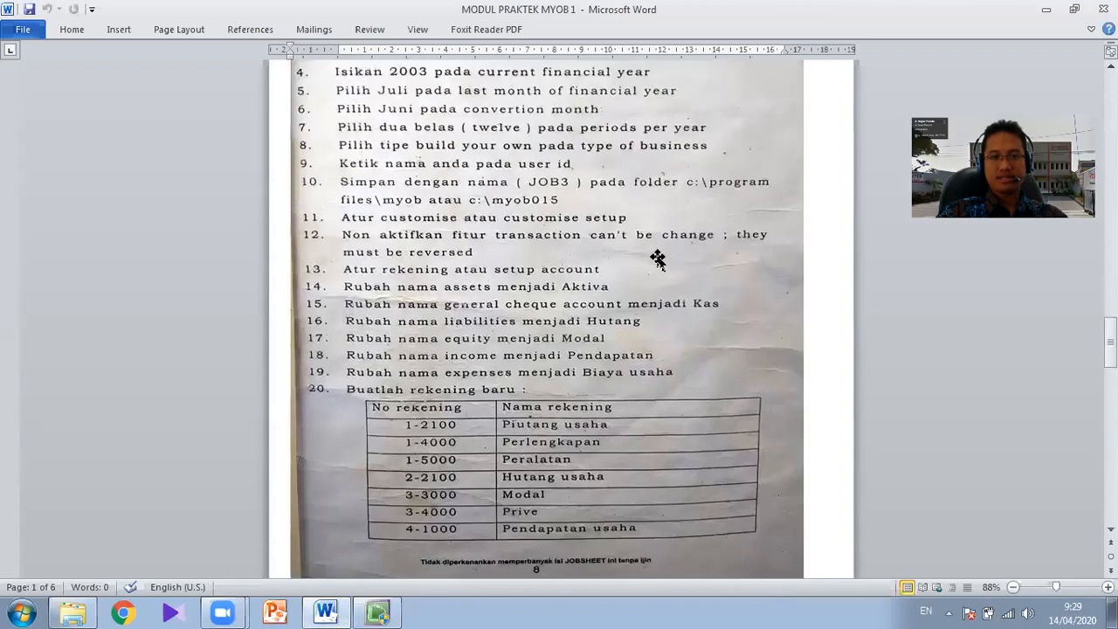
scroll(657, 258, "up", 6)
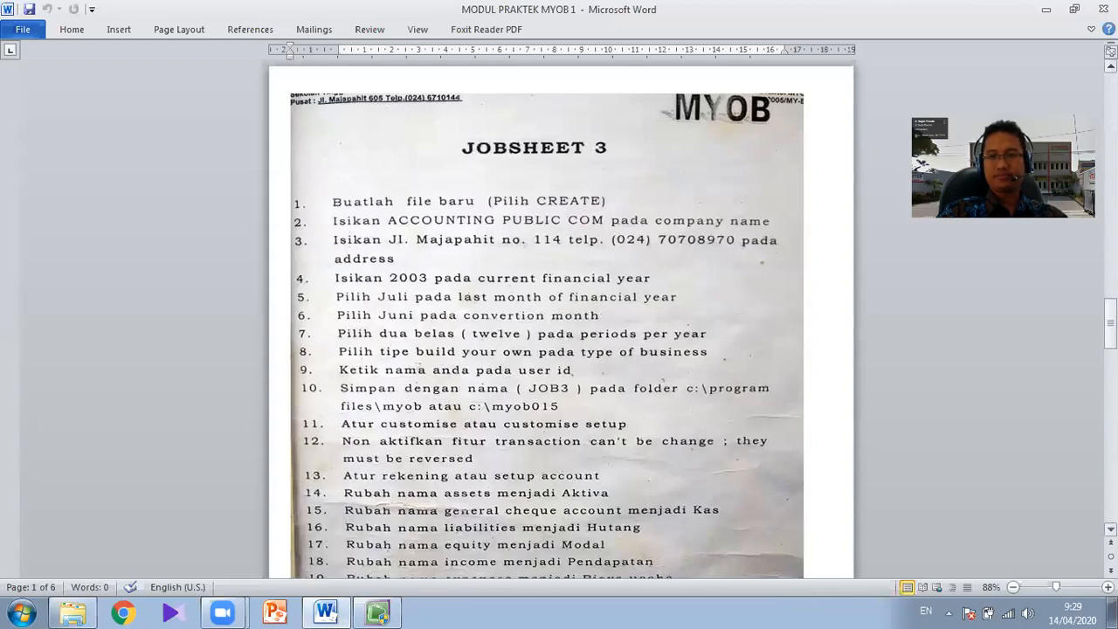
left_click_drag(1109, 330, 1110, 100)
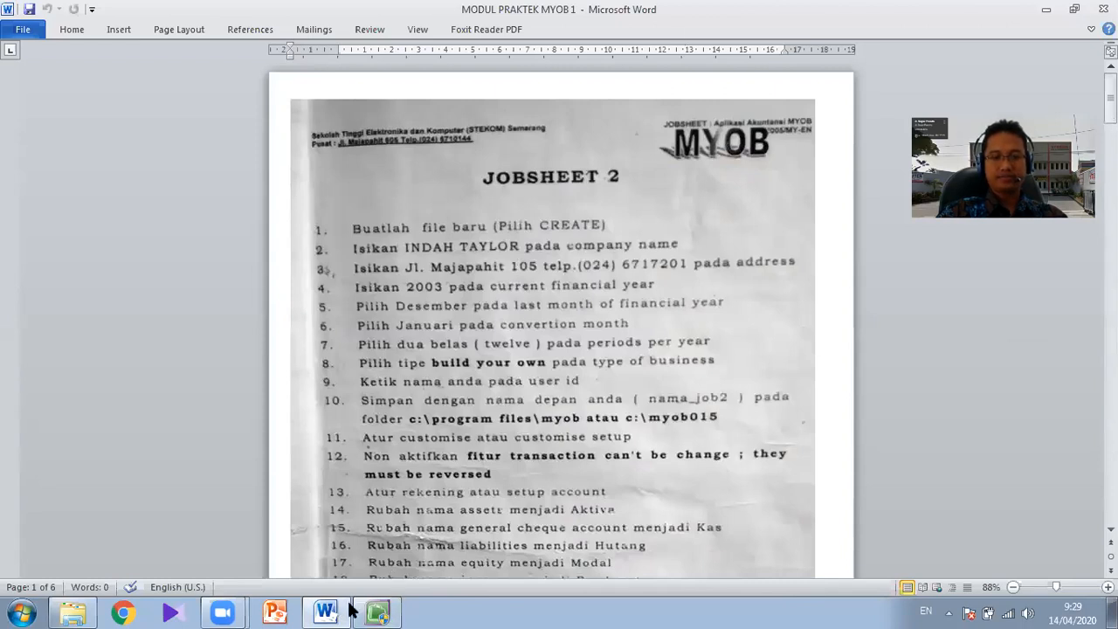
- Switch back to MYOB Accounting and choose to build your own accounts list once MYOB is in use
key("alt+Tab")
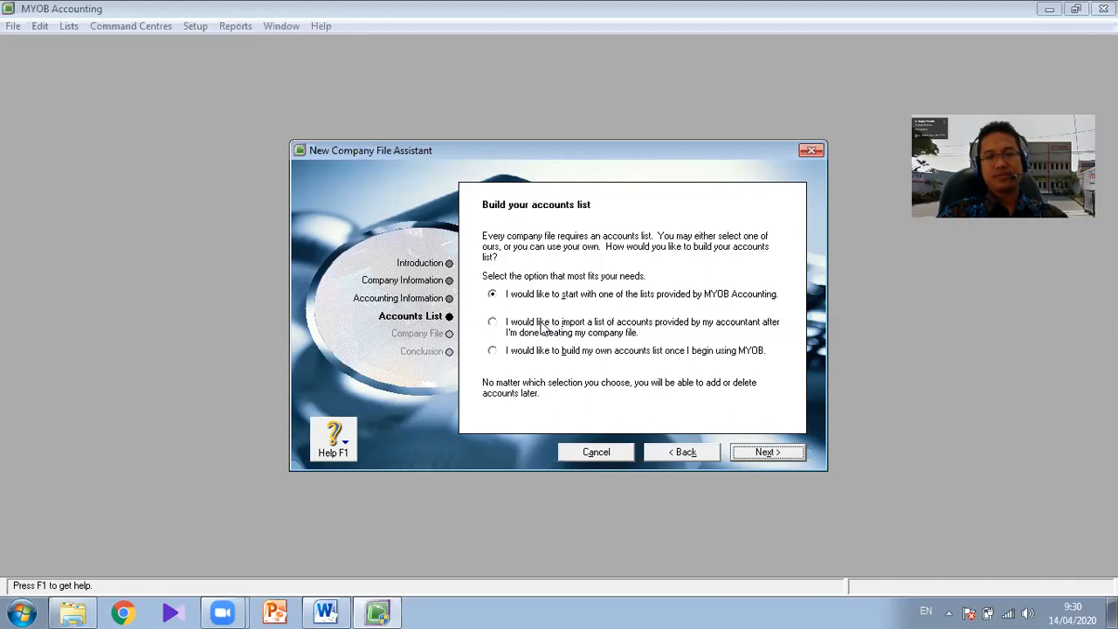
left_click(493, 322)
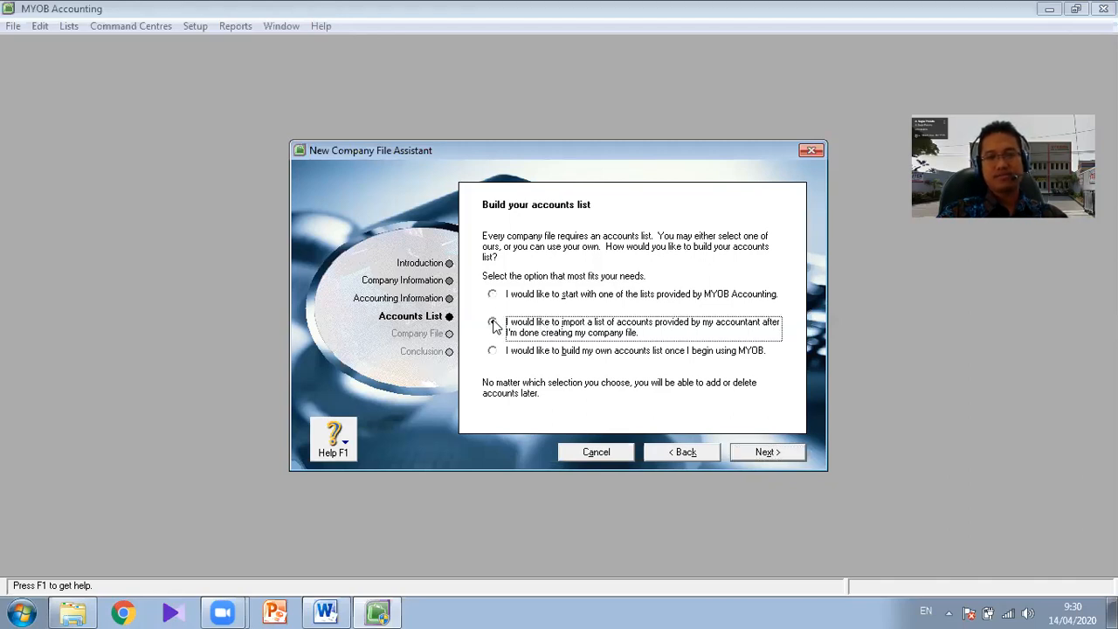
left_click(493, 351)
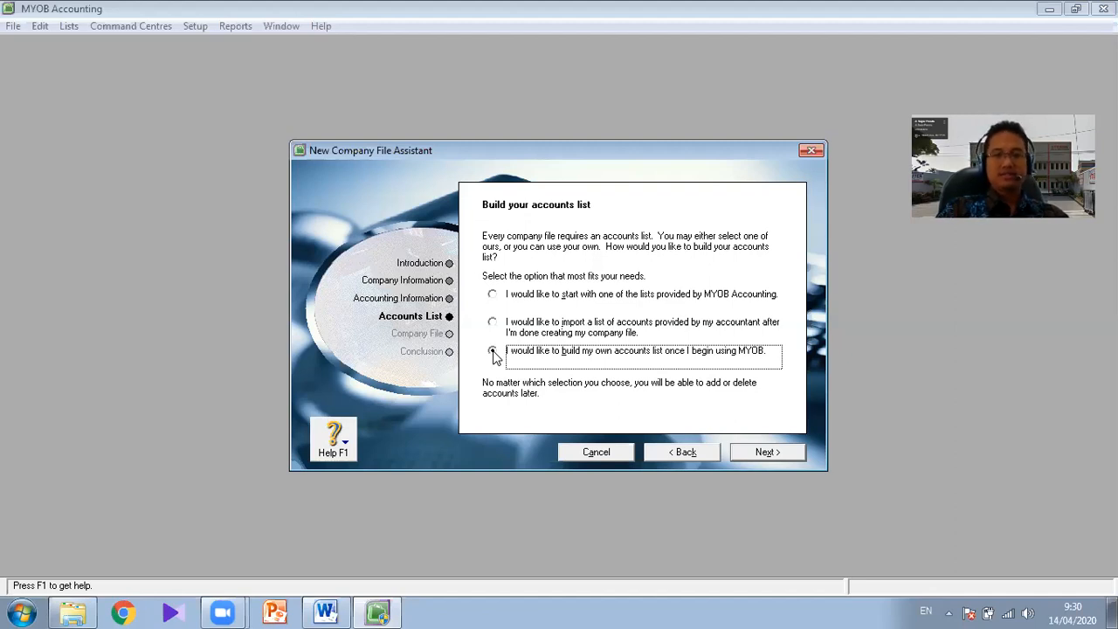
left_click(493, 352)
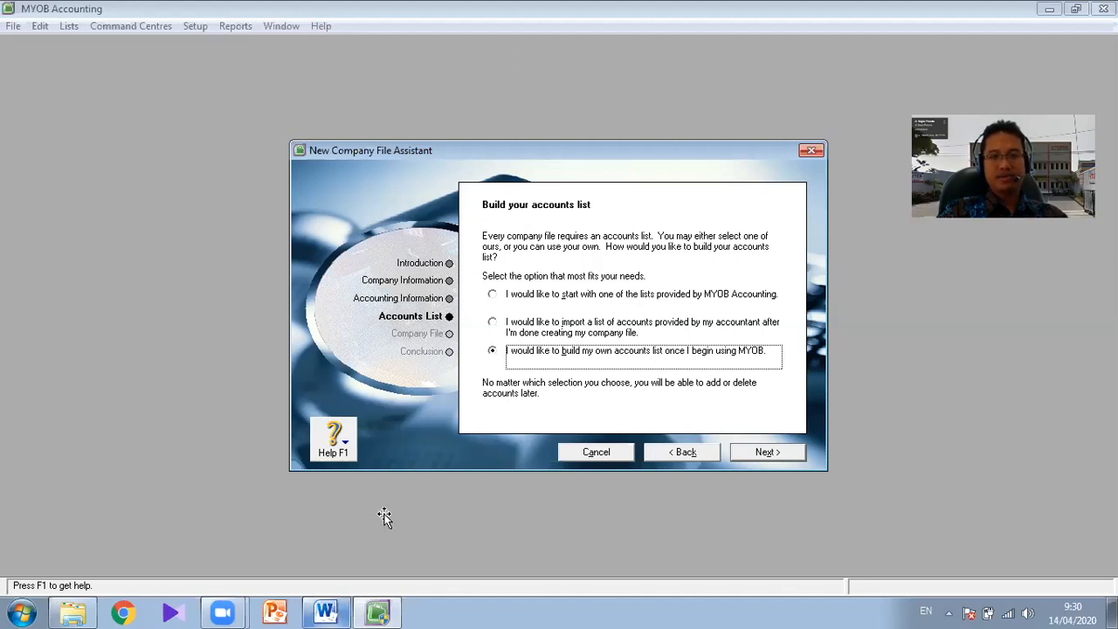
- Switch to the jobsheet in Word and draw a line about 4.4 cm long under "build your own" in item 8
key("alt+Tab")
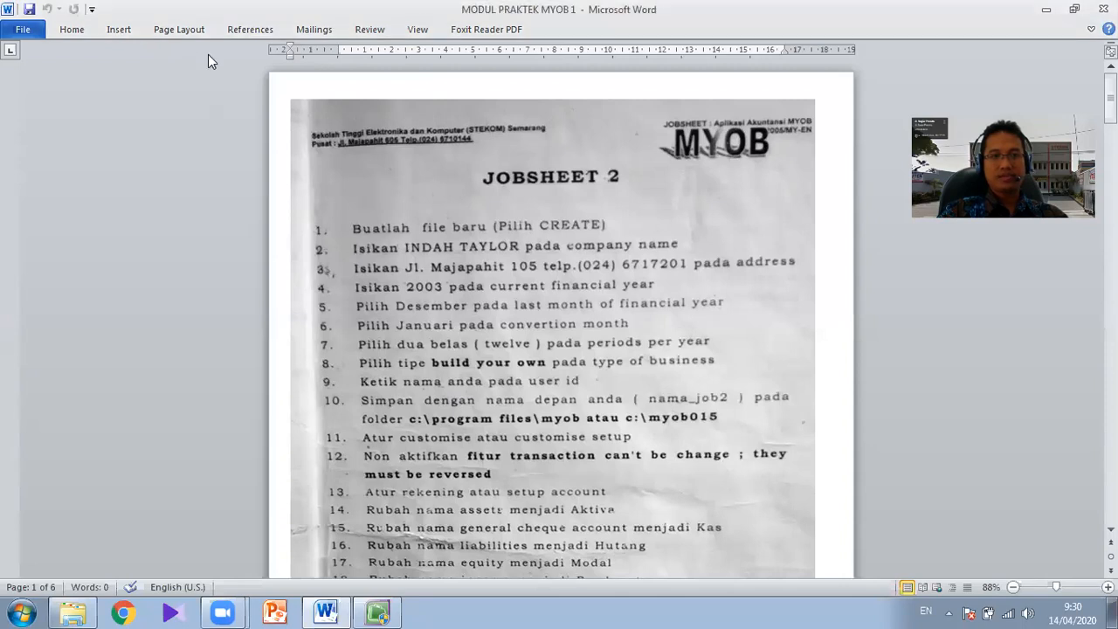
left_click(133, 34)
left_click(240, 68)
left_click(251, 122)
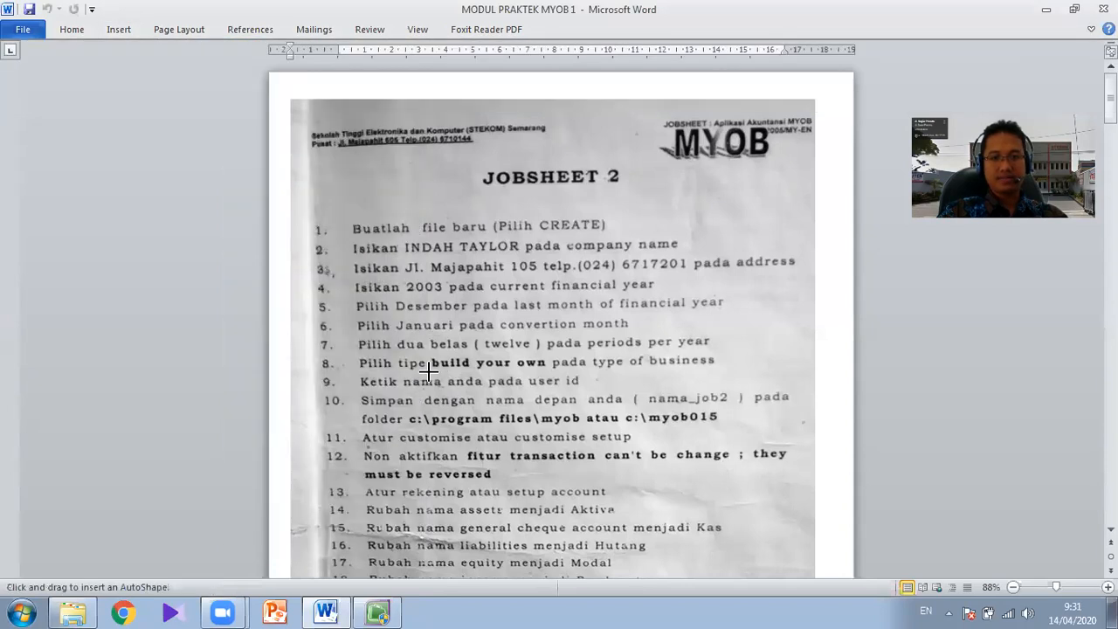
left_click(499, 359)
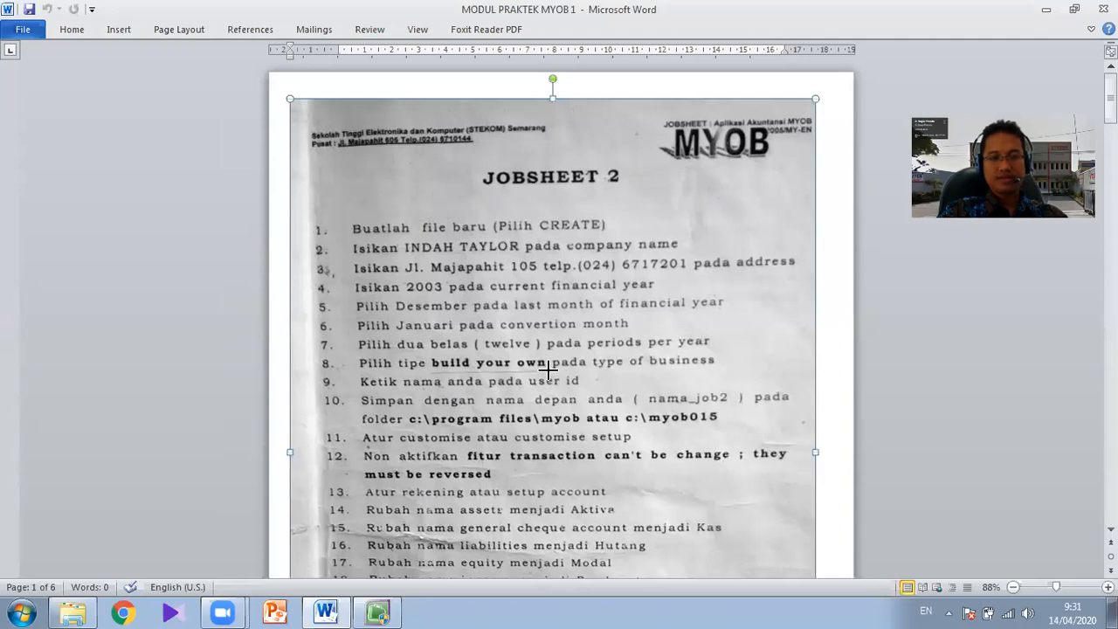
- Set the outline colour of the line under "build your own" to the standard red and deselect it
left_click(467, 76)
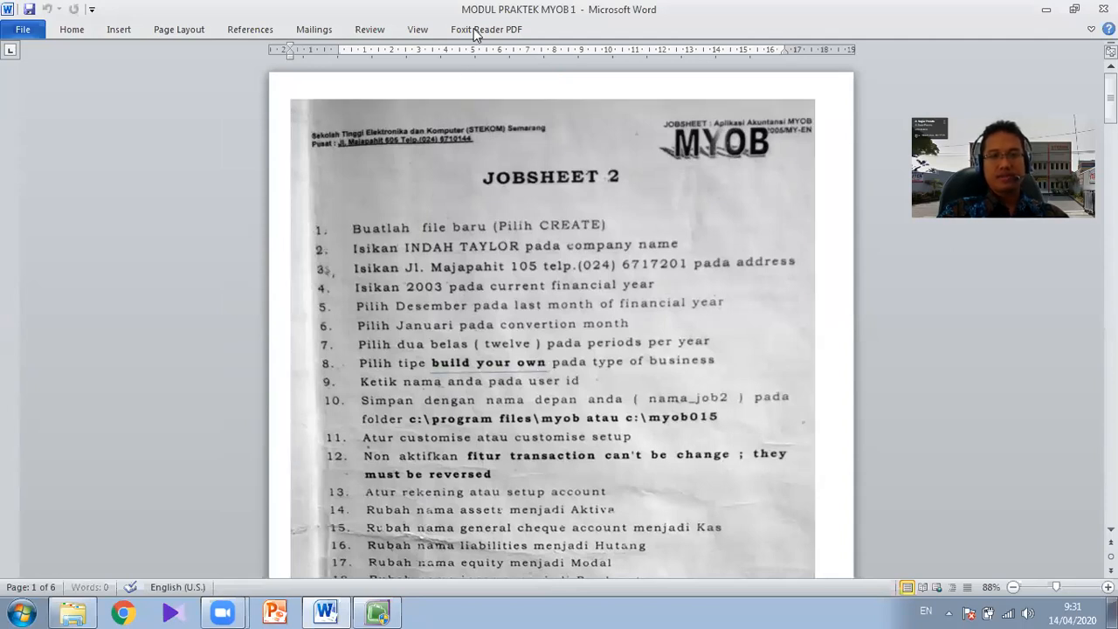
left_click(573, 29)
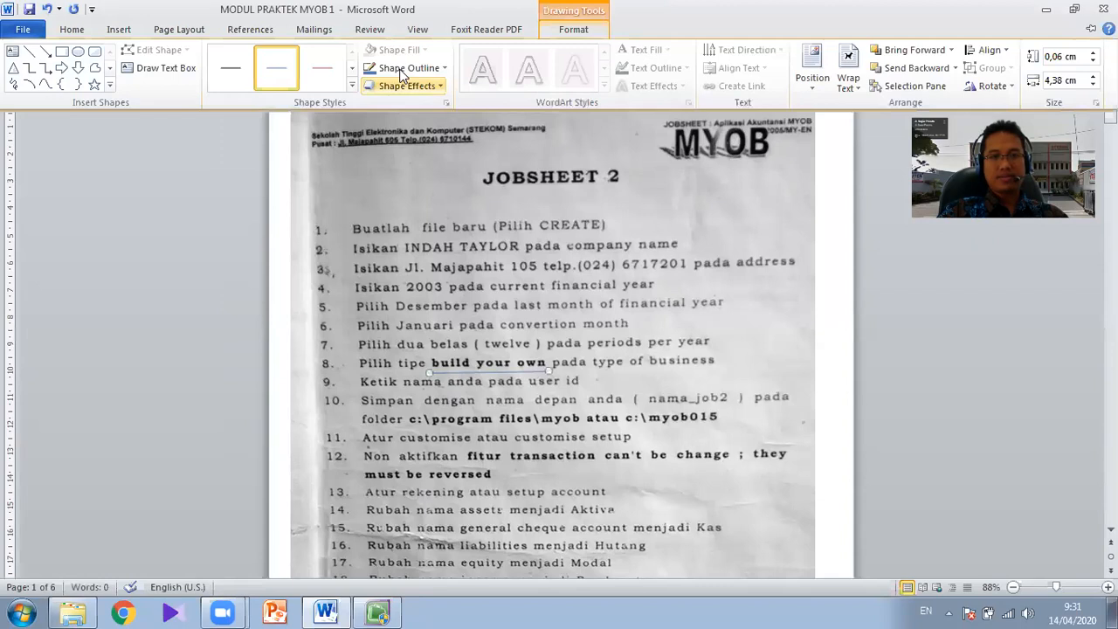
left_click(404, 70)
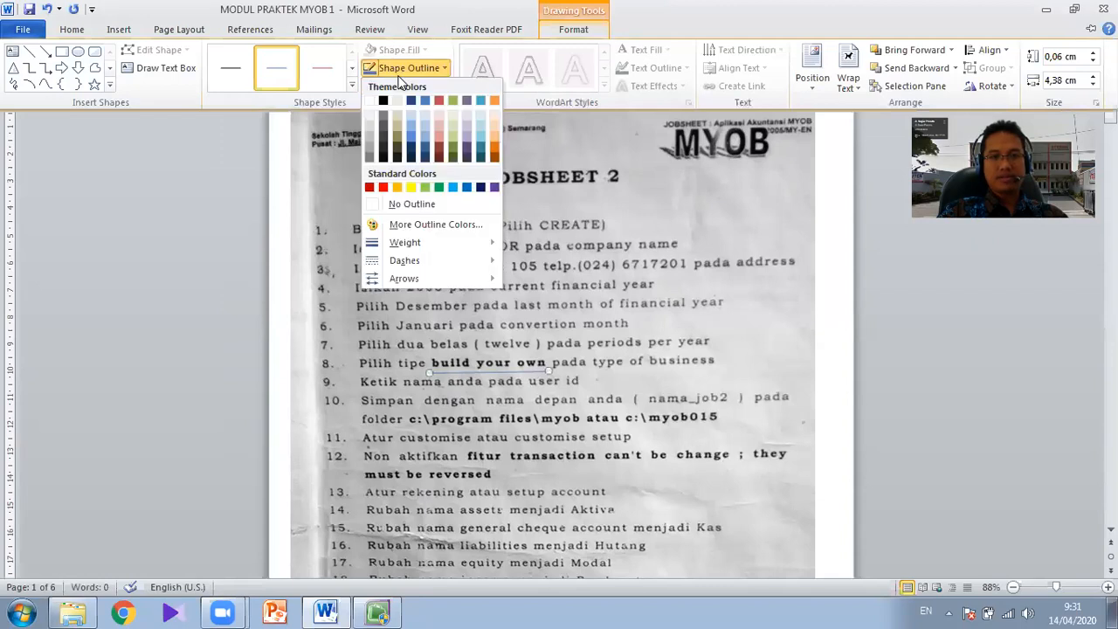
left_click(383, 187)
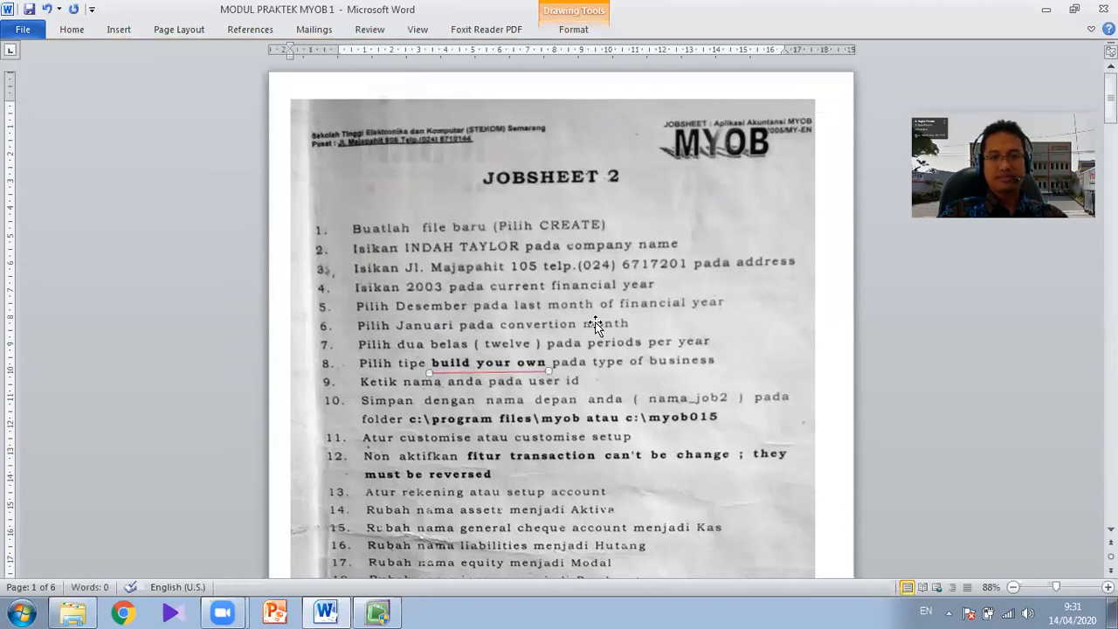
left_click(833, 333)
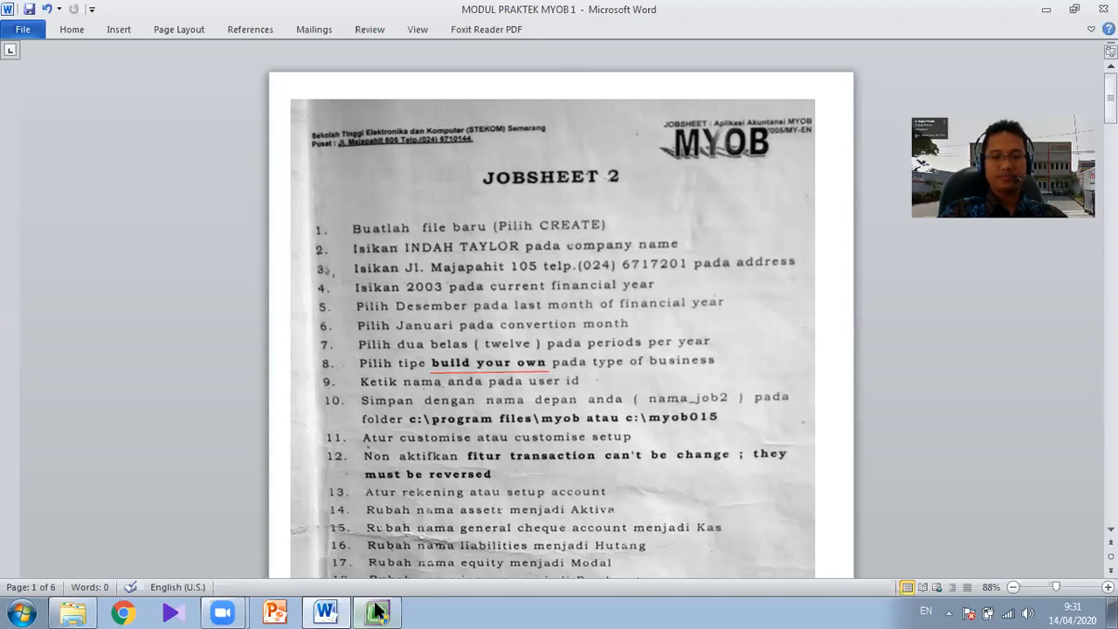
- Return to MYOB Accounting and confirm the accounts list choice to proceed to the company file page
mouse_move(380, 612)
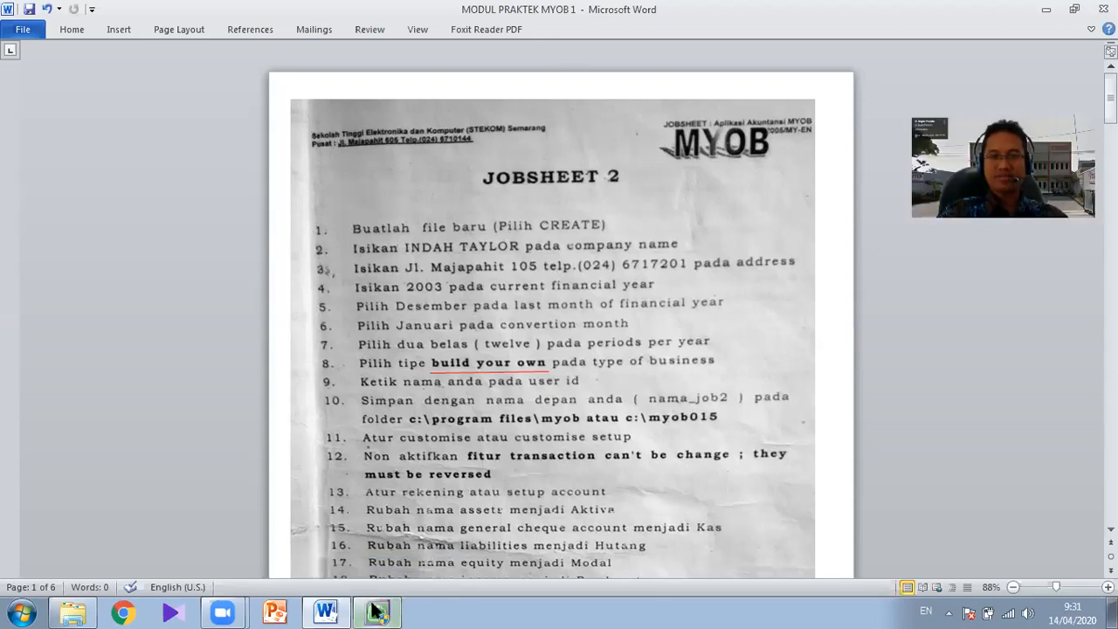
mouse_move(379, 612)
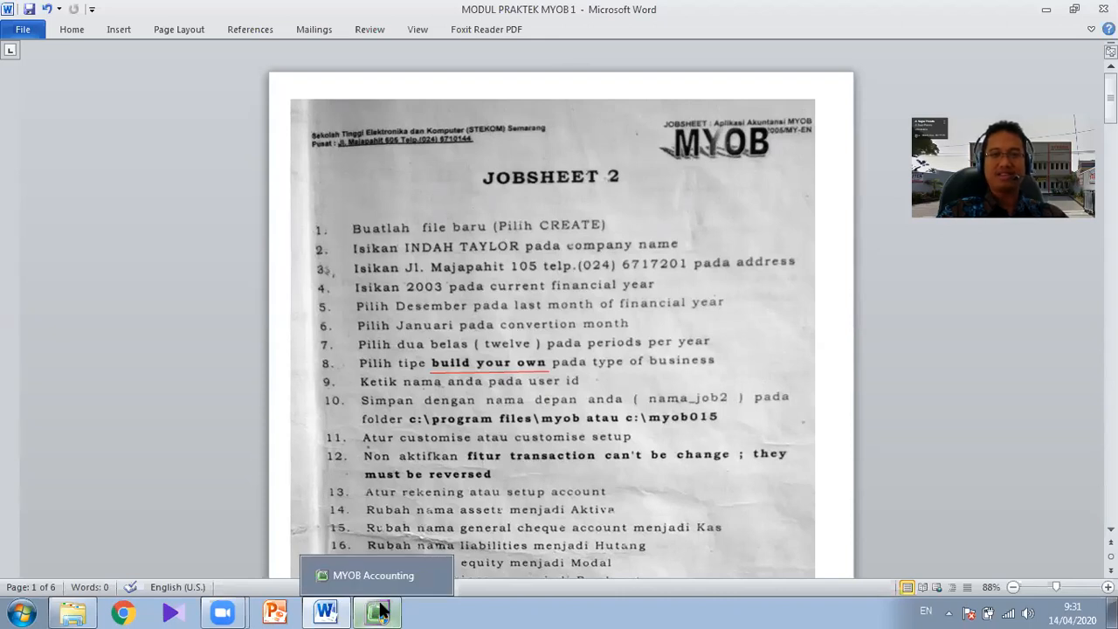
left_click(379, 612)
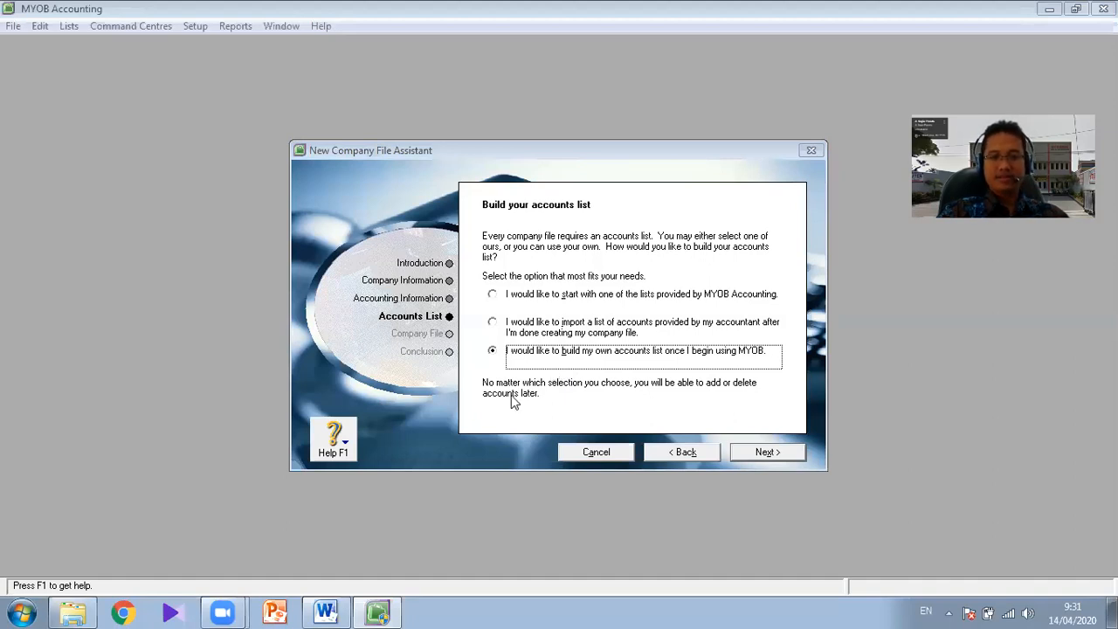
left_click(758, 455)
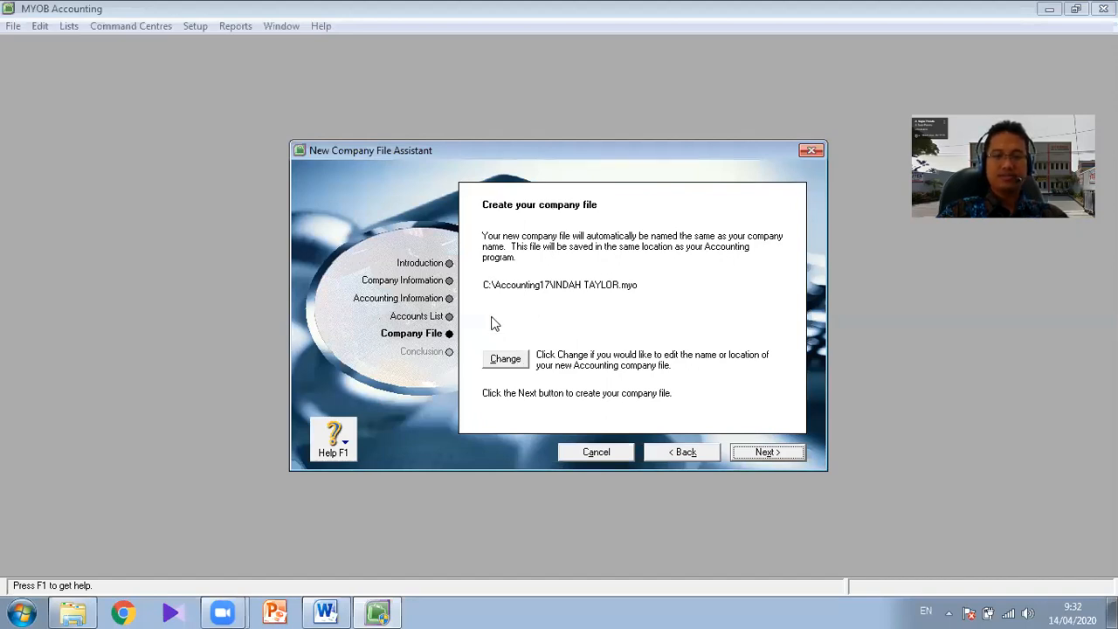
- Change the company file's location to the Documents library, keep the name INDAH TAYLOR, and create the file
left_click(504, 364)
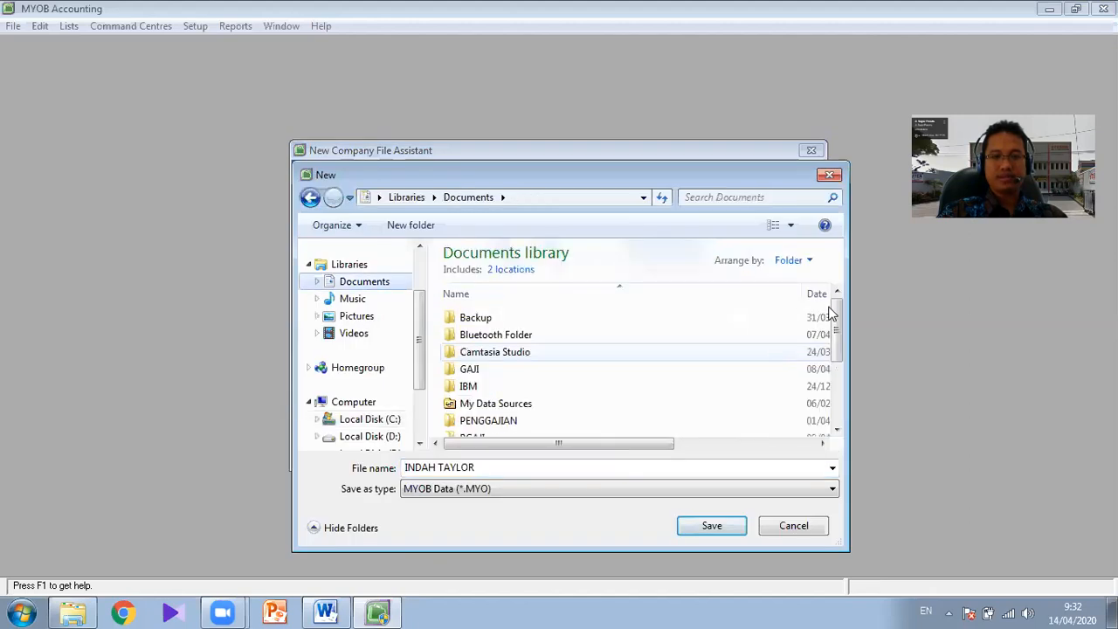
scroll(817, 380, "down", 3)
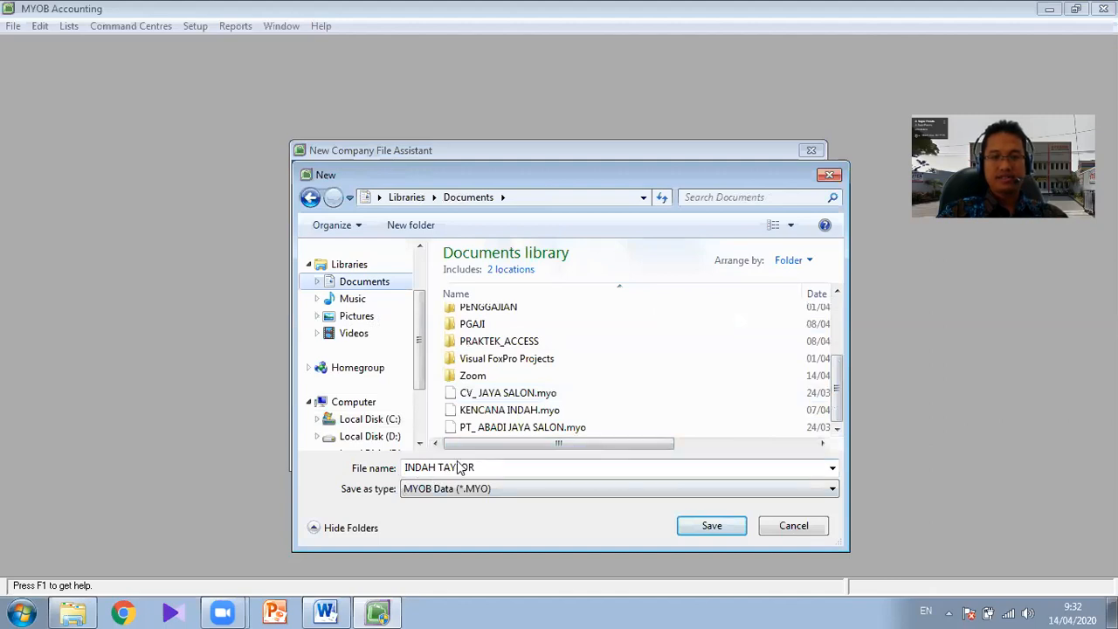
left_click(706, 531)
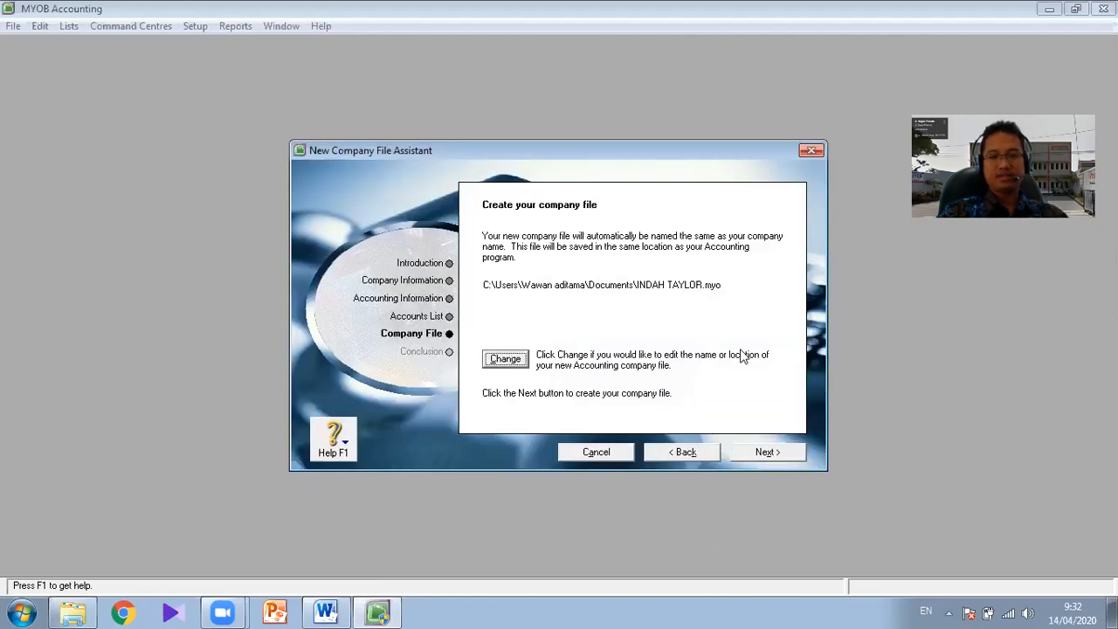
left_click(795, 457)
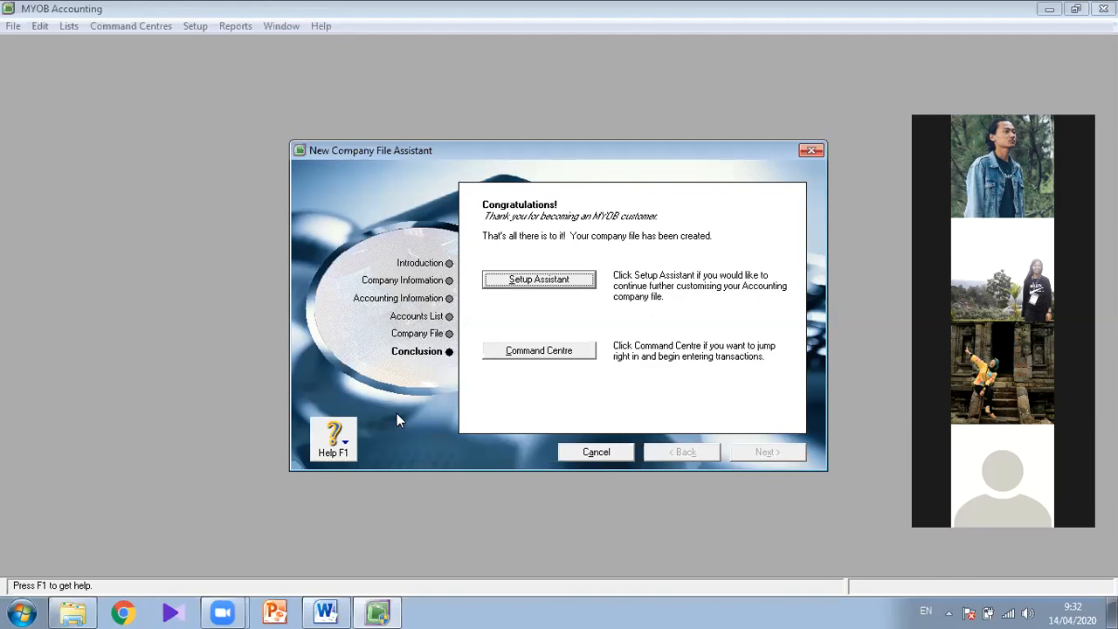
- Switch to the jobsheet in Word and place a copy of the red line, about 8.2 cm long, through the text of item 9
left_click(338, 611)
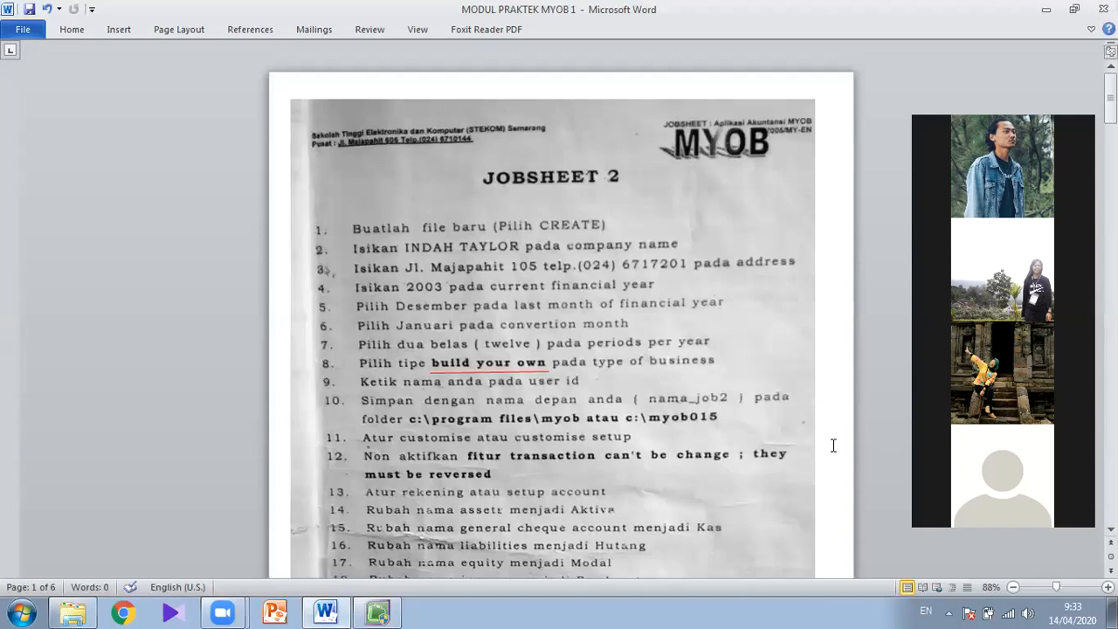
scroll(833, 445, "down", 2)
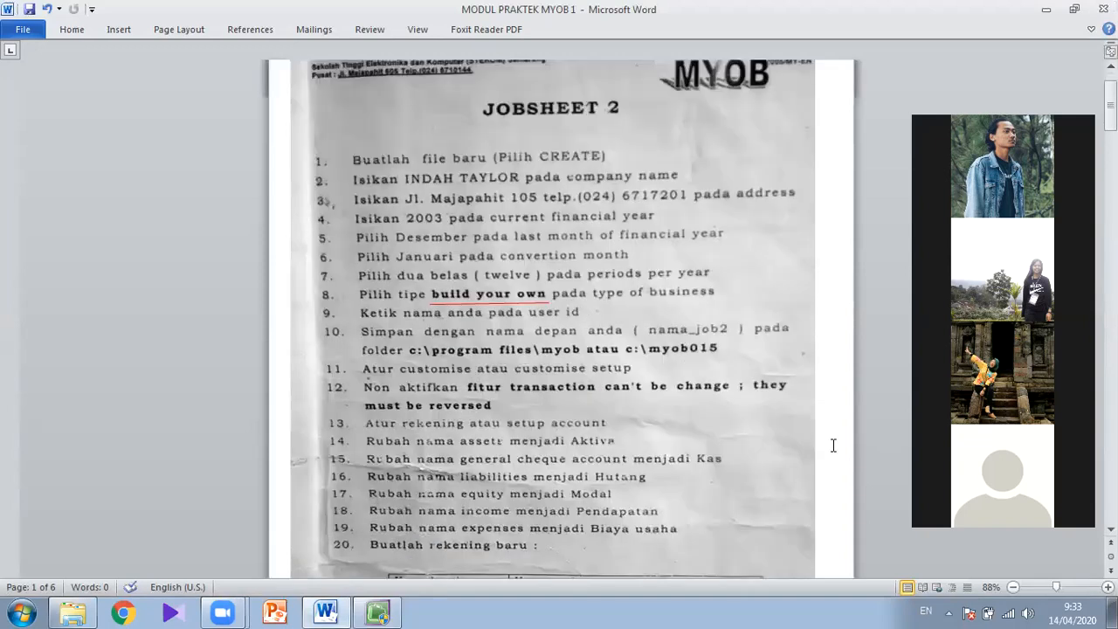
scroll(833, 445, "down", 1)
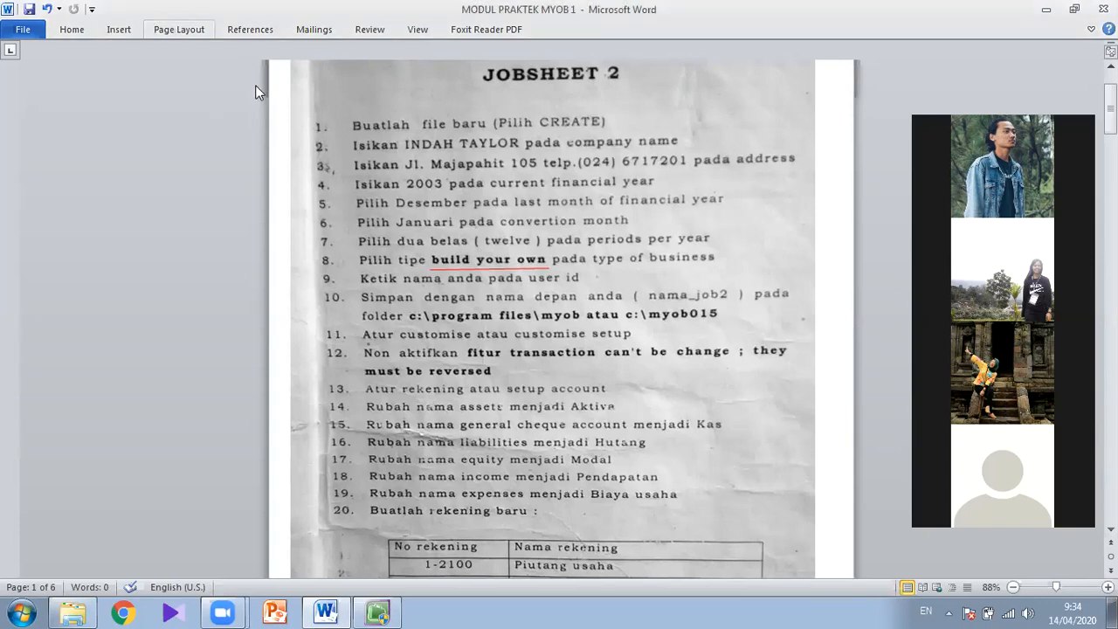
left_click(452, 270)
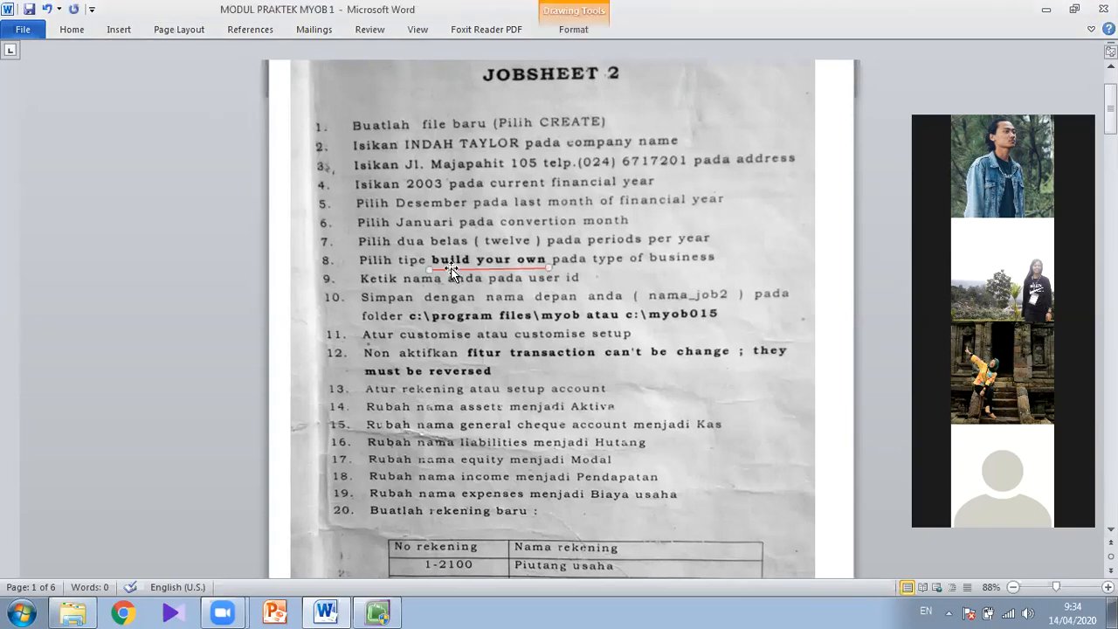
left_click_drag(456, 270, 404, 276)
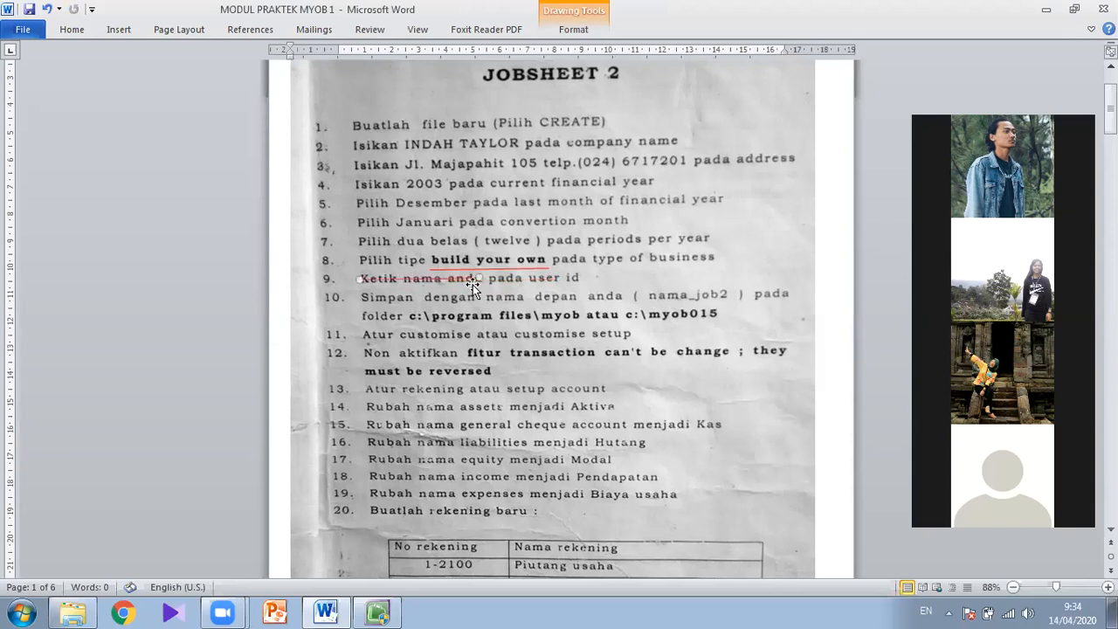
- Set the weight of the red line through item 9 to 3 pt
left_click(567, 30)
left_click(409, 67)
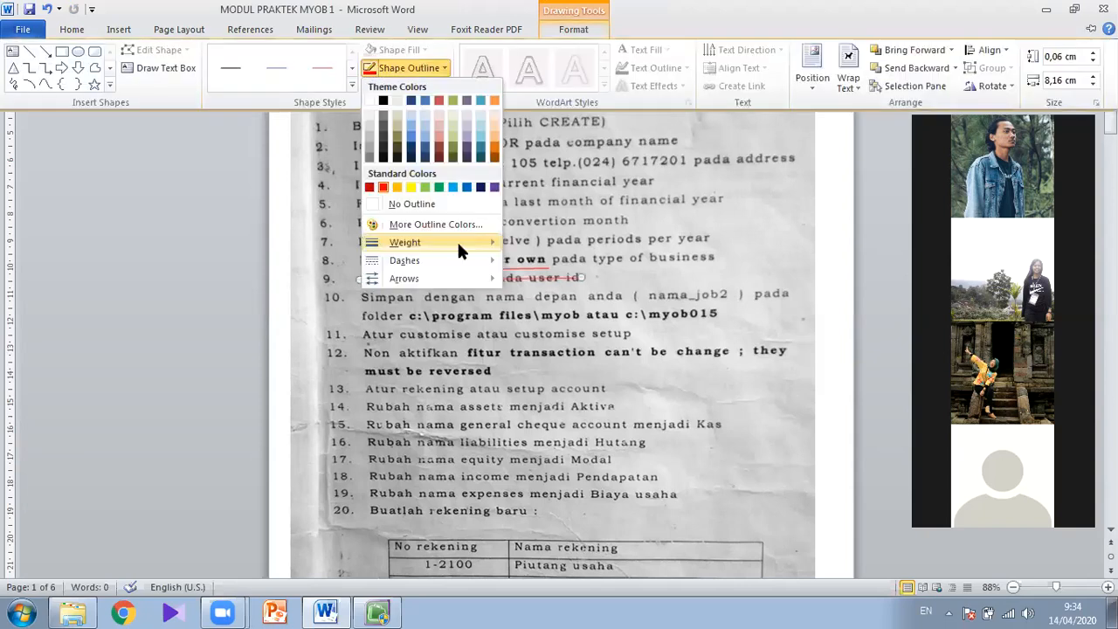
mouse_move(459, 247)
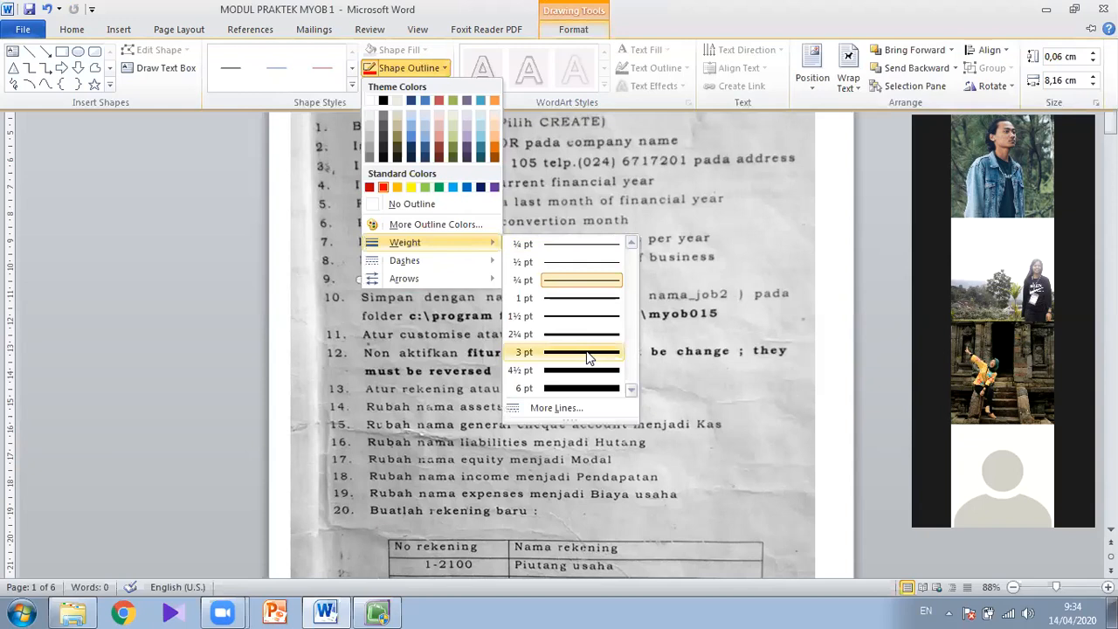
left_click(587, 353)
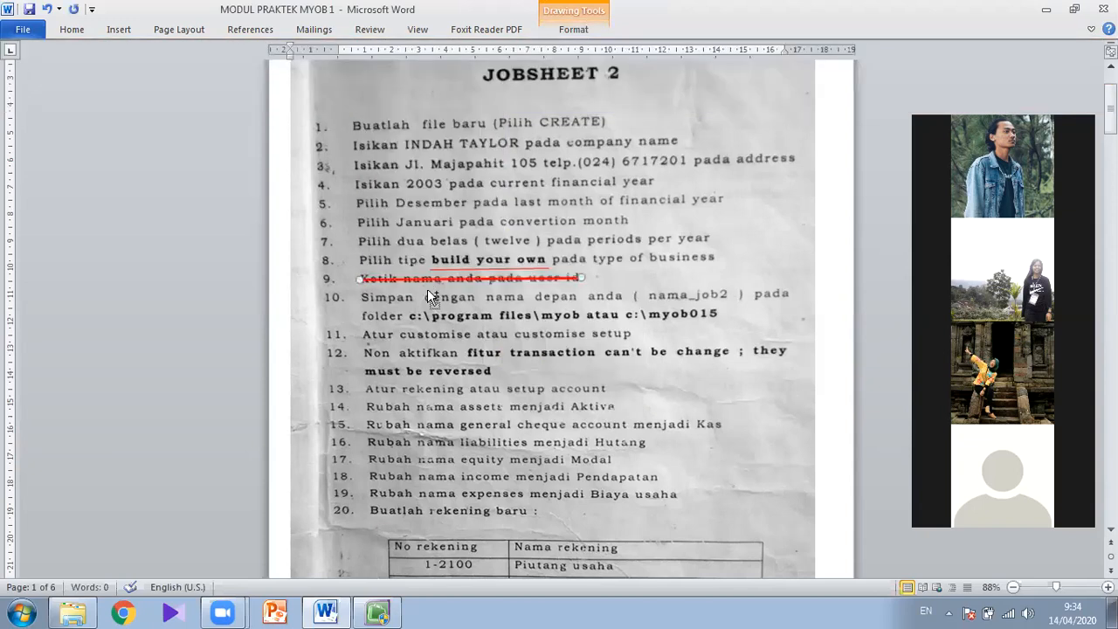
- Strike through both text rows of item 12 with copies of the thick red line, each fitted to its row's length
key("ctrl+c")
key("ctrl+v")
left_click_drag(434, 289, 427, 353)
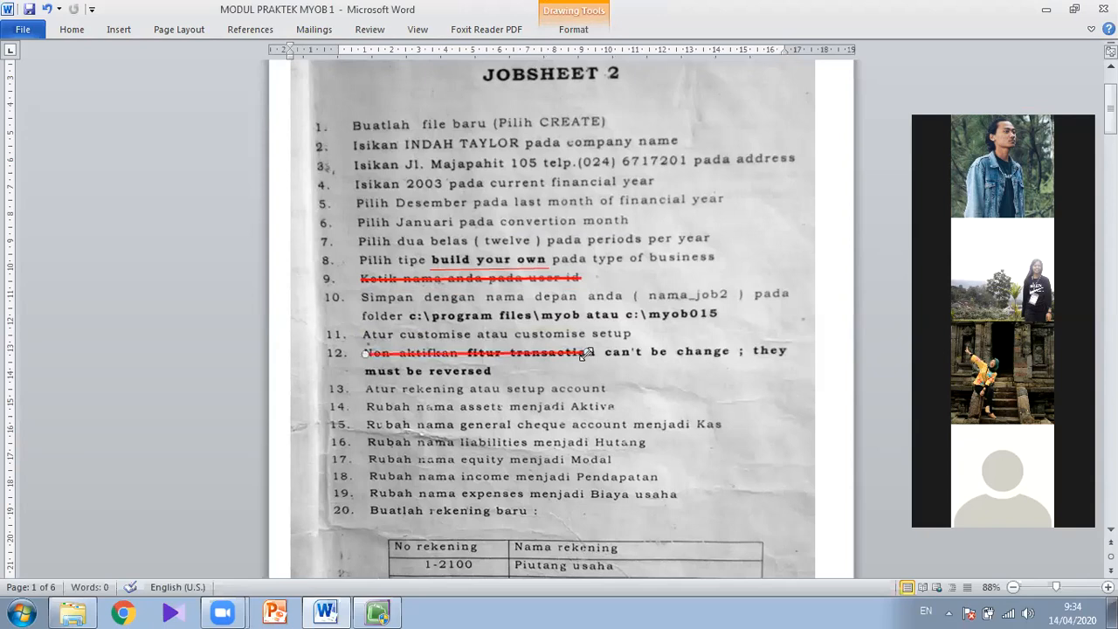
left_click_drag(778, 350, 783, 351)
mouse_move(559, 353)
left_mouse_down()
mouse_move(570, 365)
mouse_move(559, 374)
left_mouse_up()
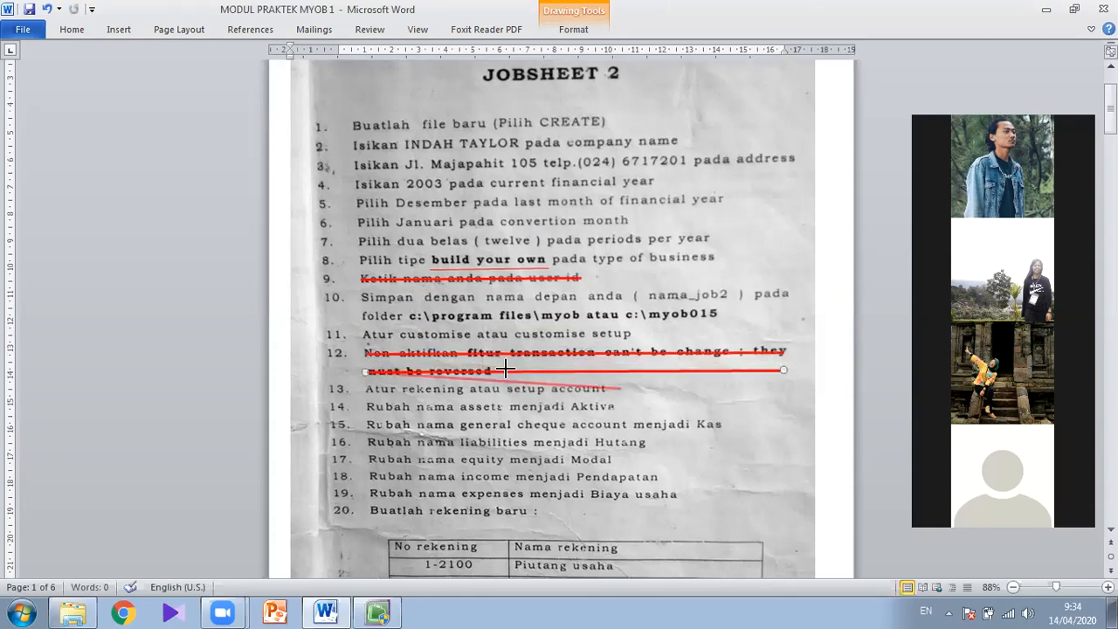
left_click_drag(493, 370, 494, 370)
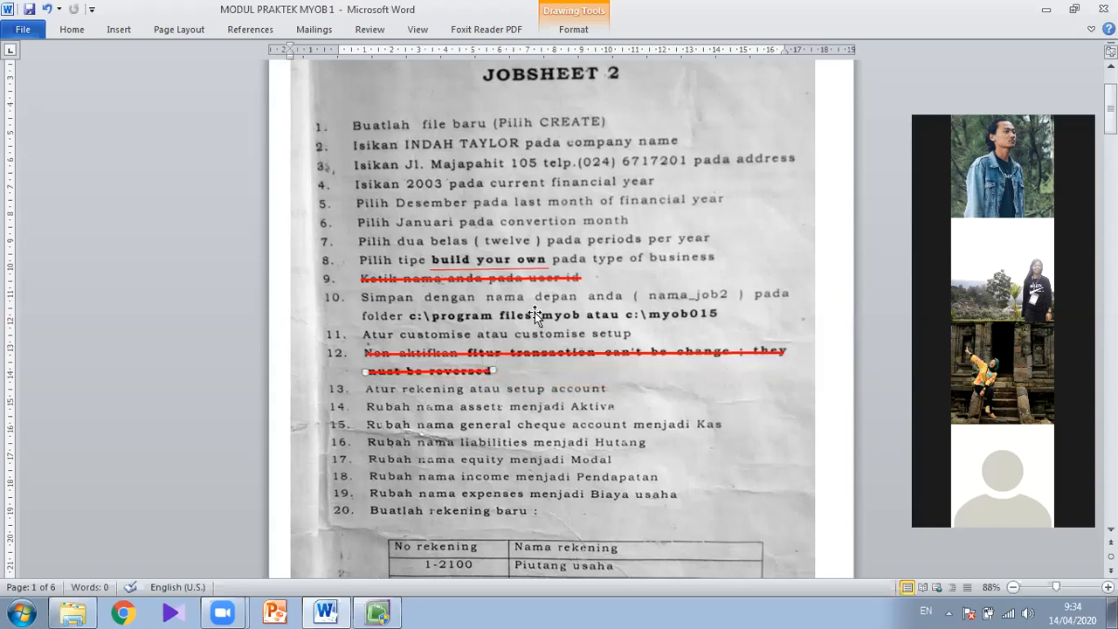
left_click(867, 200)
- Switch to MYOB Accounting, open the Setup Assistant for the new company file and start its Accounts section
left_click(575, 294)
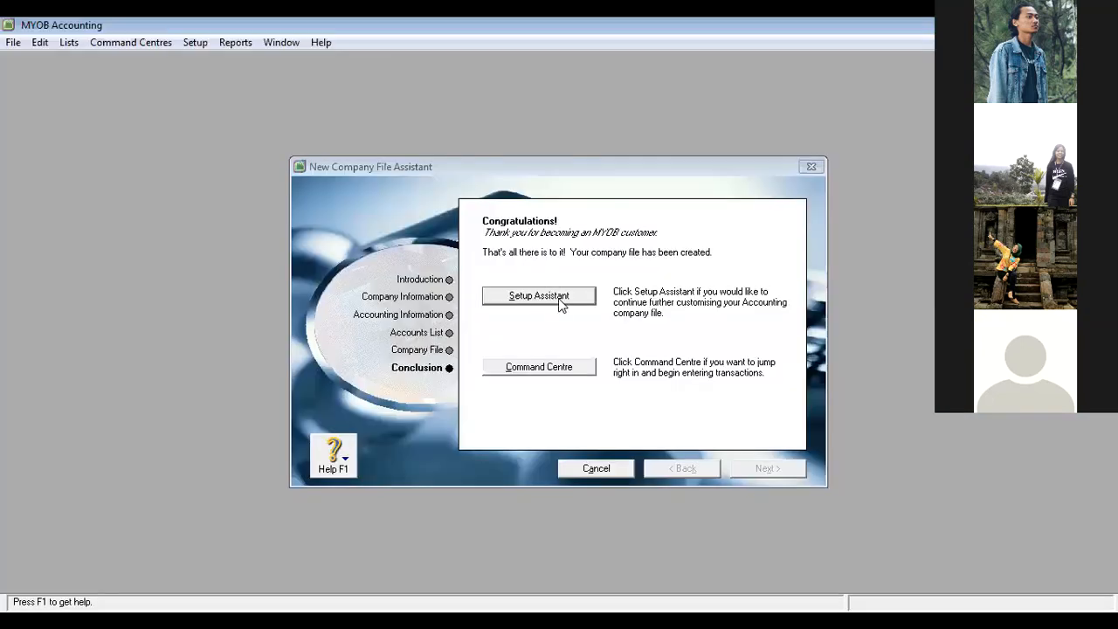
left_click(567, 298)
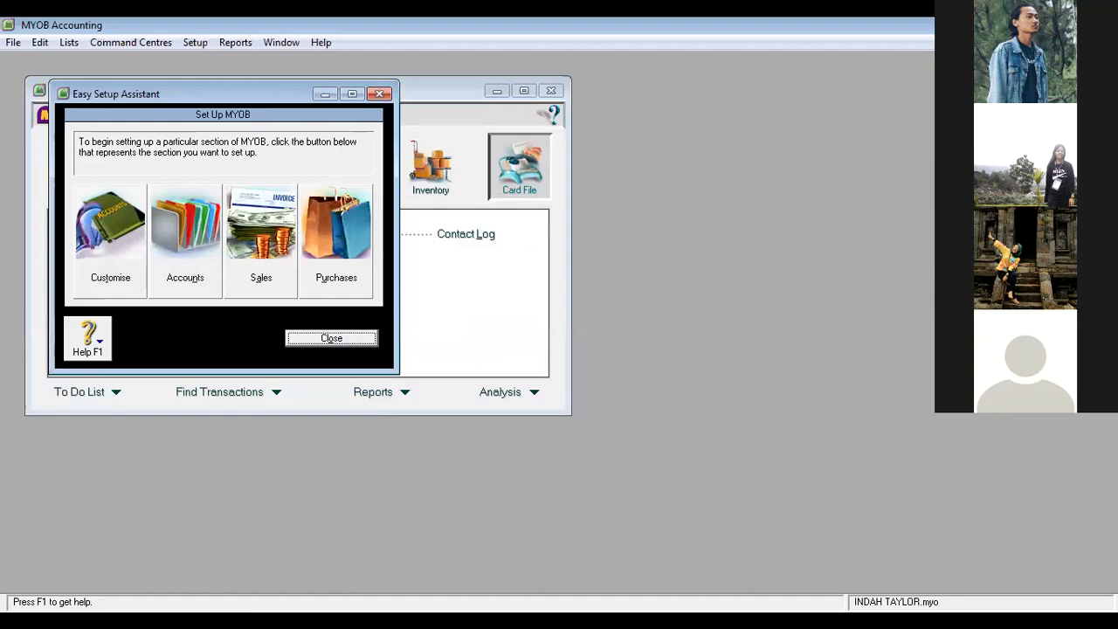
key("alt+Tab")
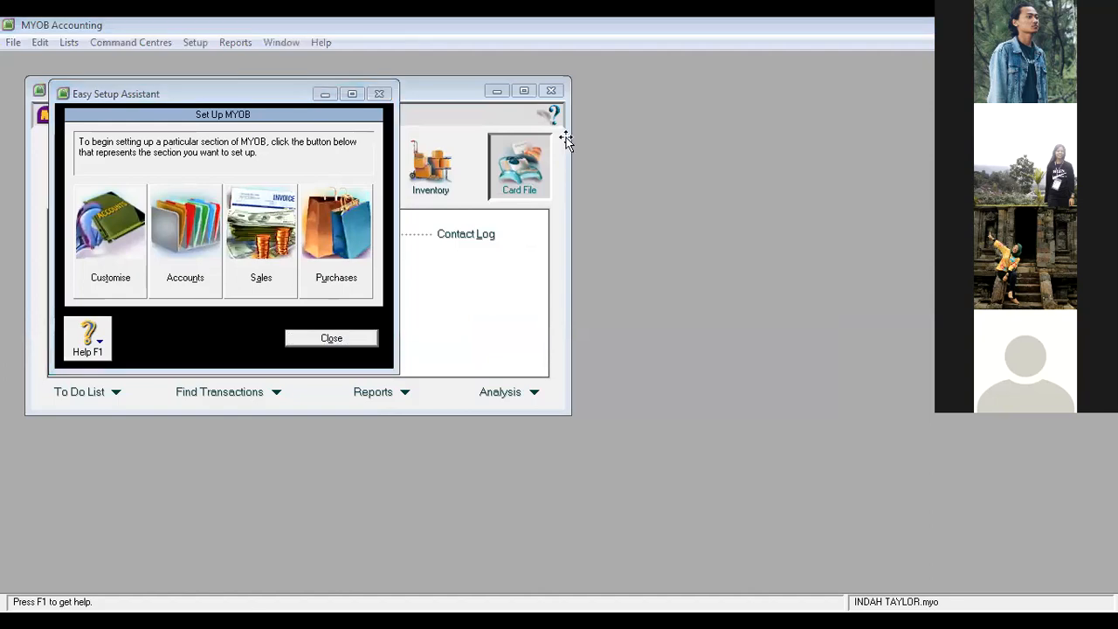
left_click(185, 256)
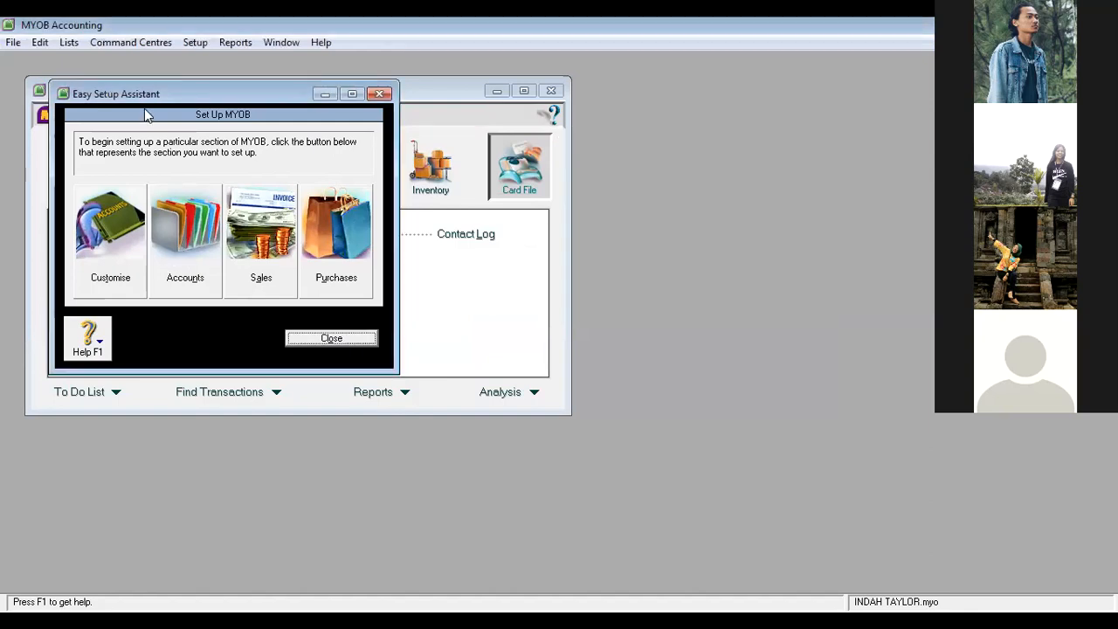
left_click(184, 262)
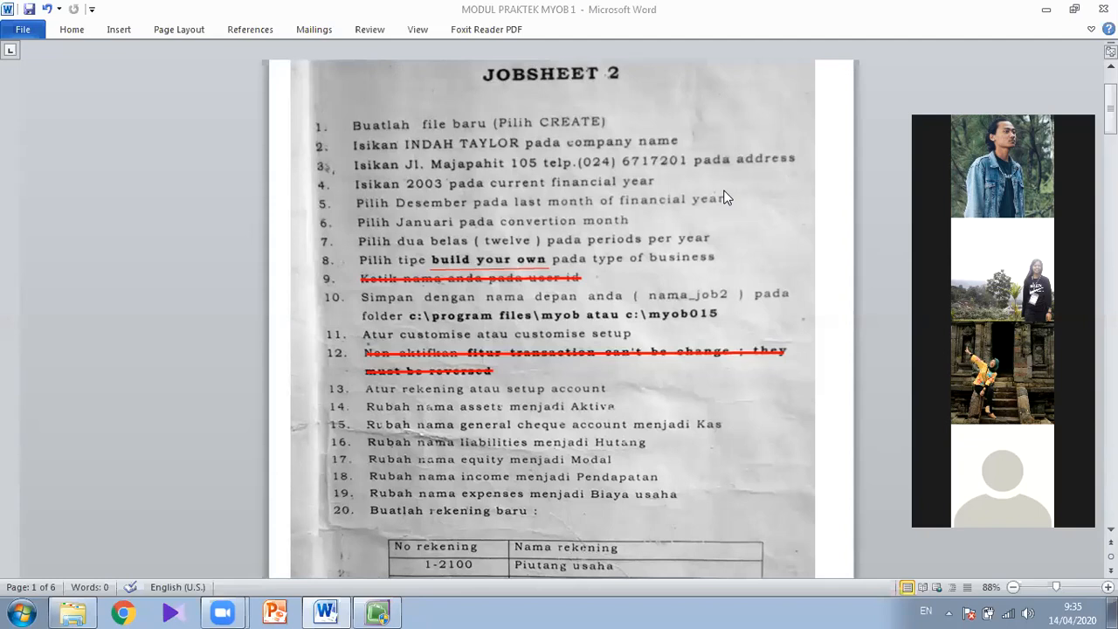
- Return to MYOB Accounting, proceed to the Accounts List page of the Accounts Easy Setup Assistant and maximise its window
key("alt+Tab")
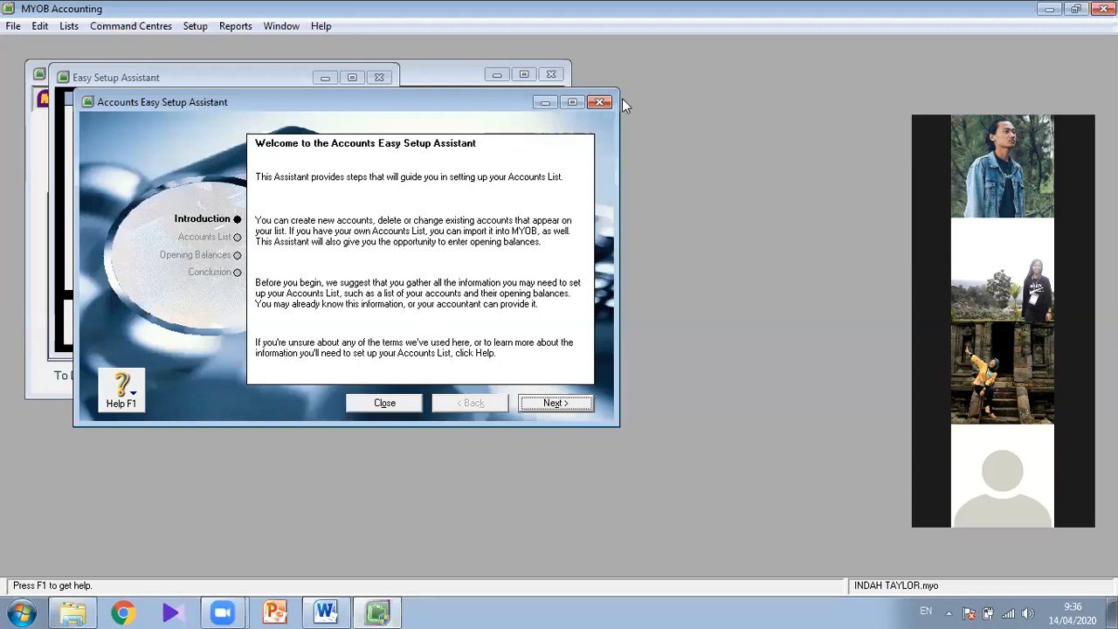
left_click(556, 402)
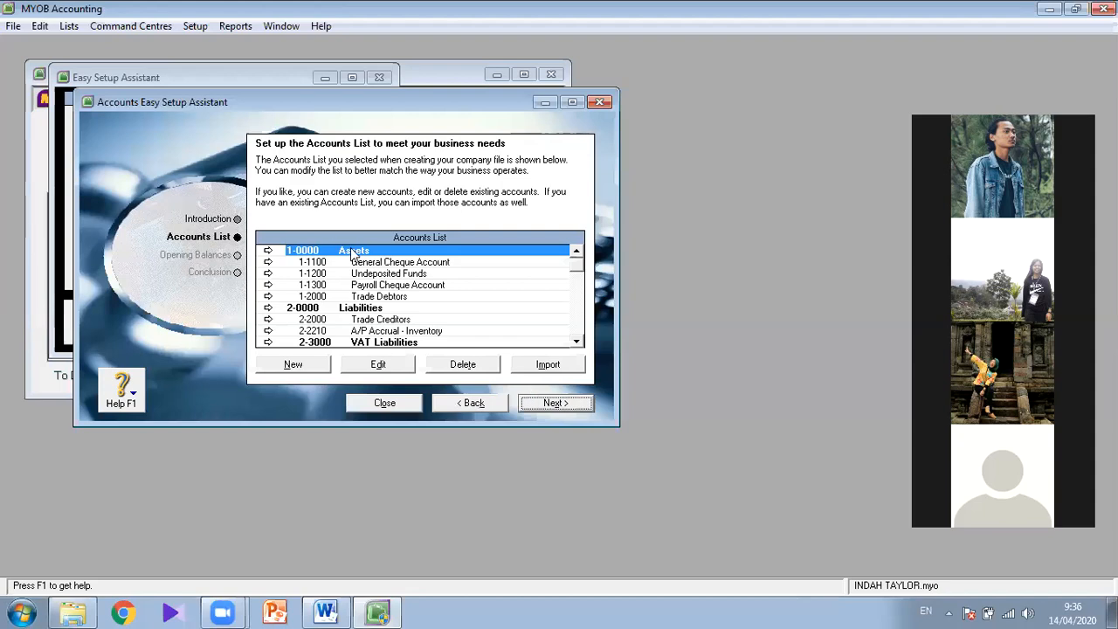
left_click(574, 103)
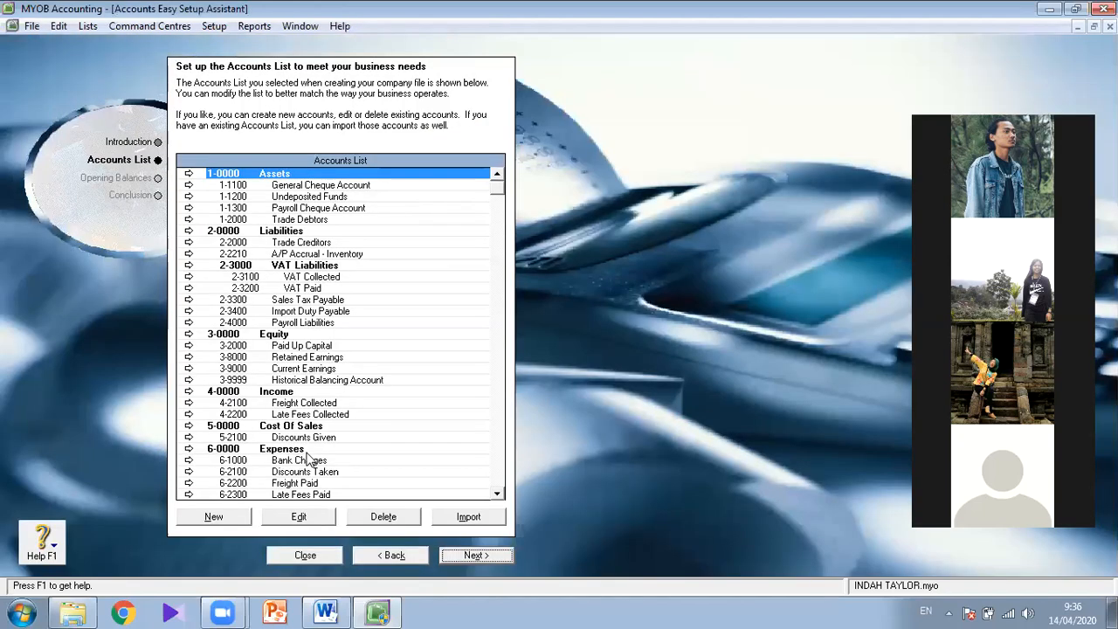
- Rename the header account 1-0000 Assets as AKTIVA
double_click(276, 177)
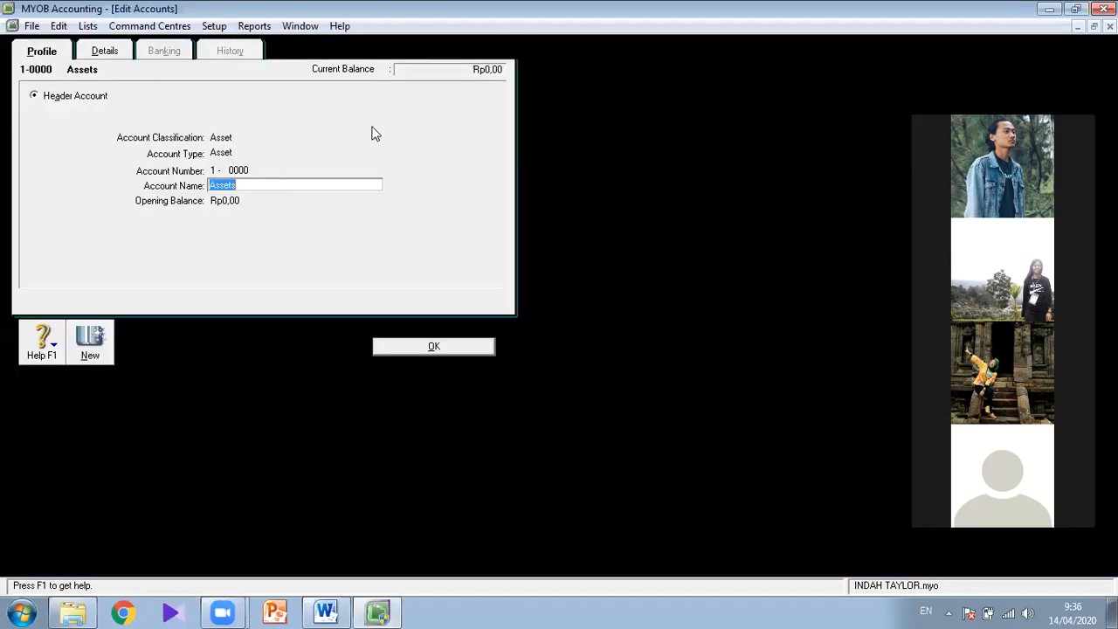
type("AKTIVA")
left_click(442, 348)
- Check item 15 of the jobsheet in Word, then rename account 1-1100 General Cheque Account as KAS in MYOB
key("alt+Tab")
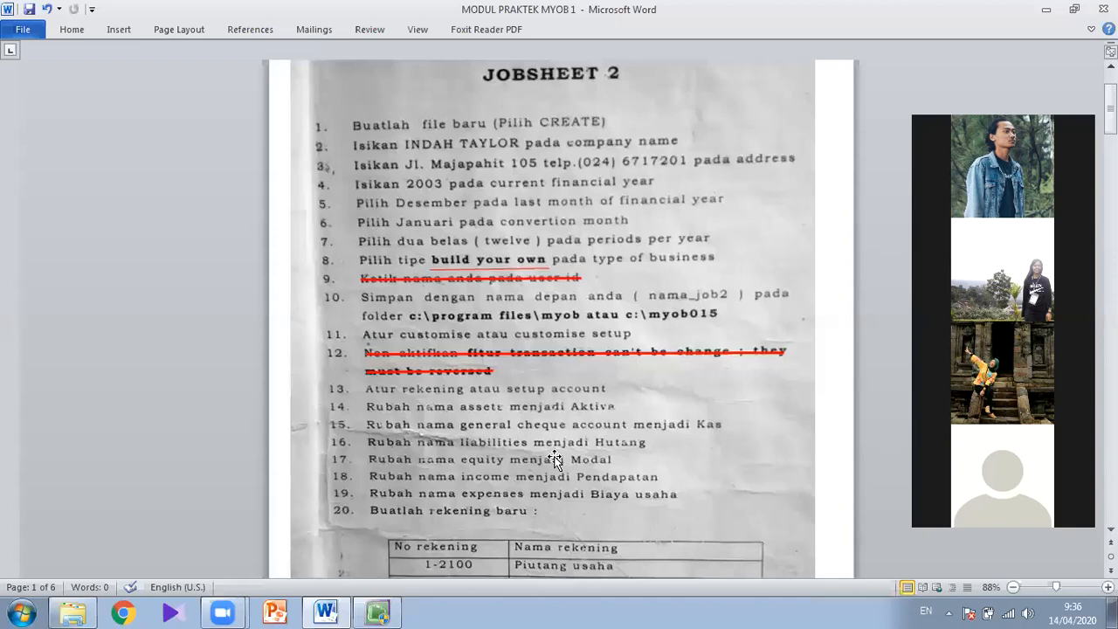
key("alt+Tab")
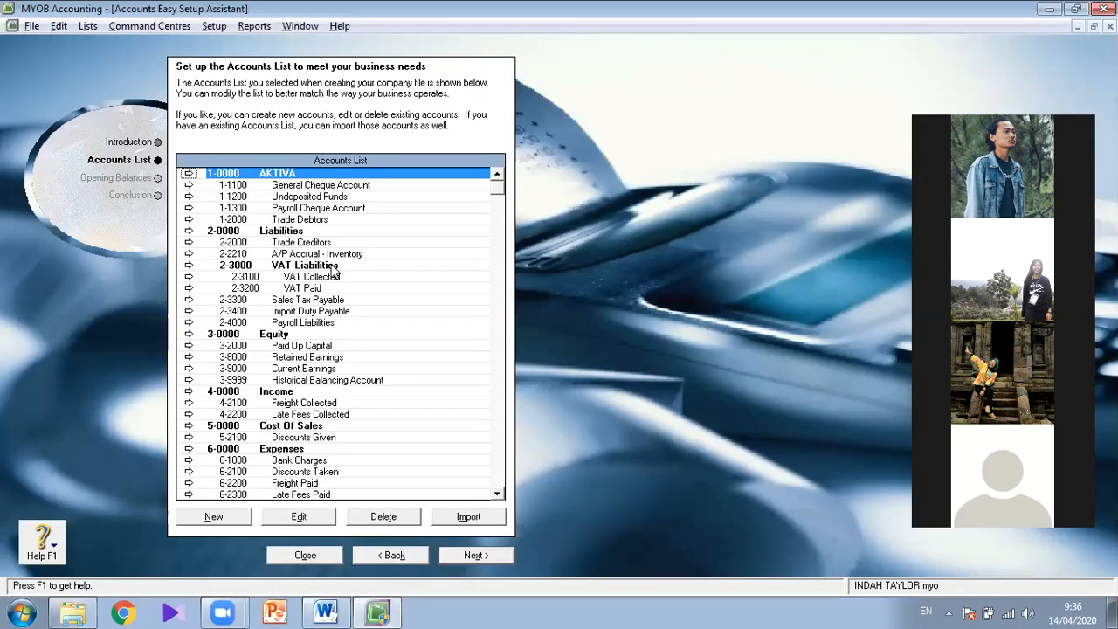
double_click(316, 190)
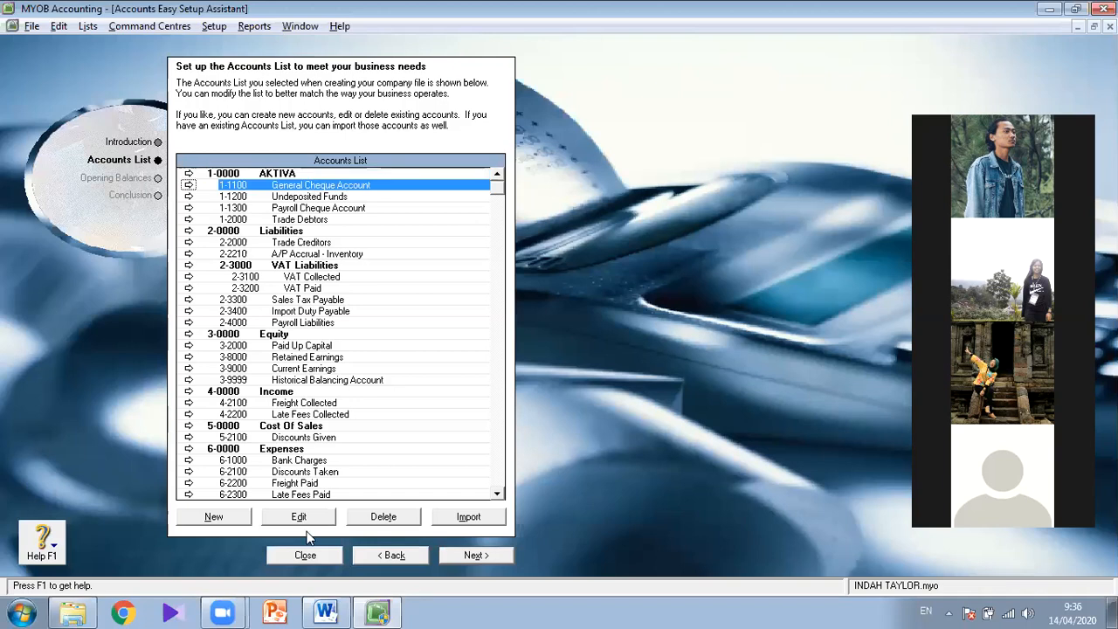
left_click(325, 180)
type("KAS")
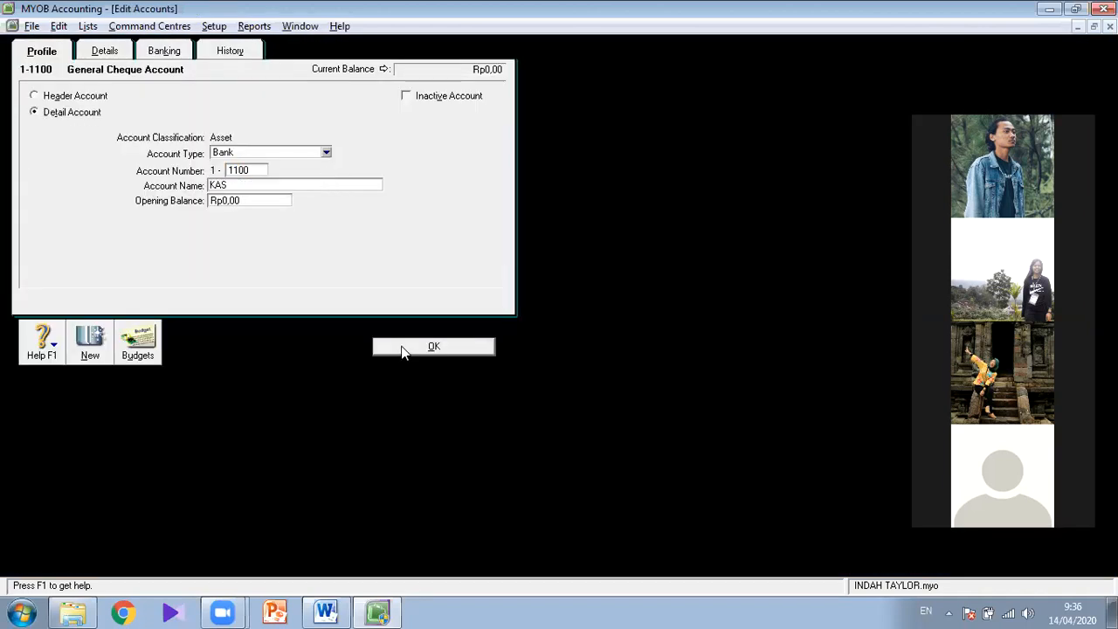
- Check item 16 of the jobsheet in Word and rename the header account 2-0000 Liabilities as HUTANG in MYOB
key("alt+Tab")
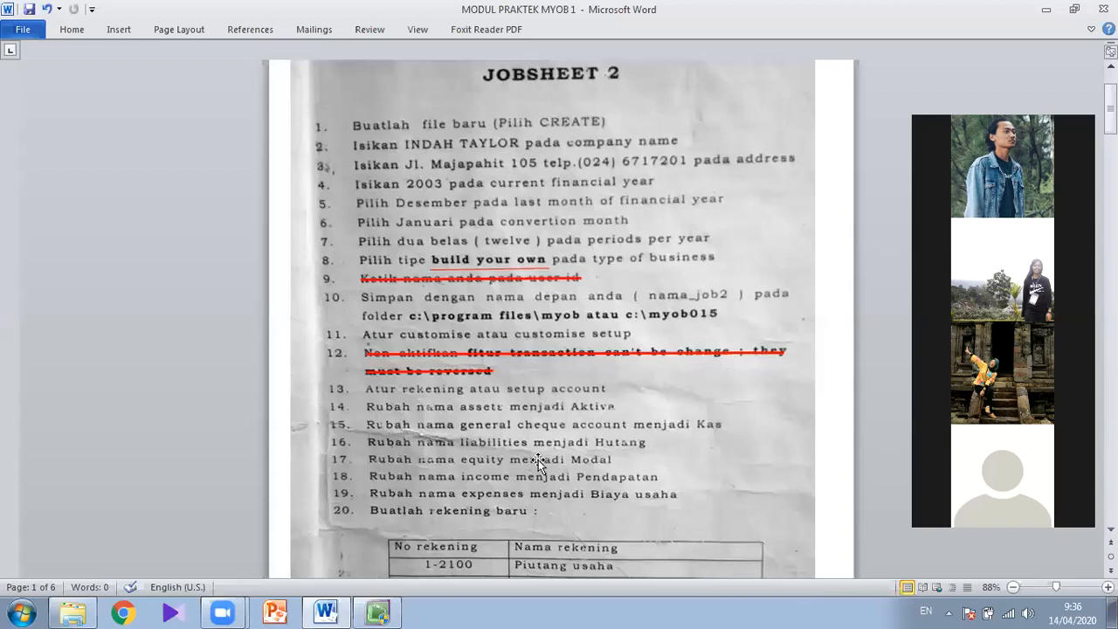
key("alt+Tab")
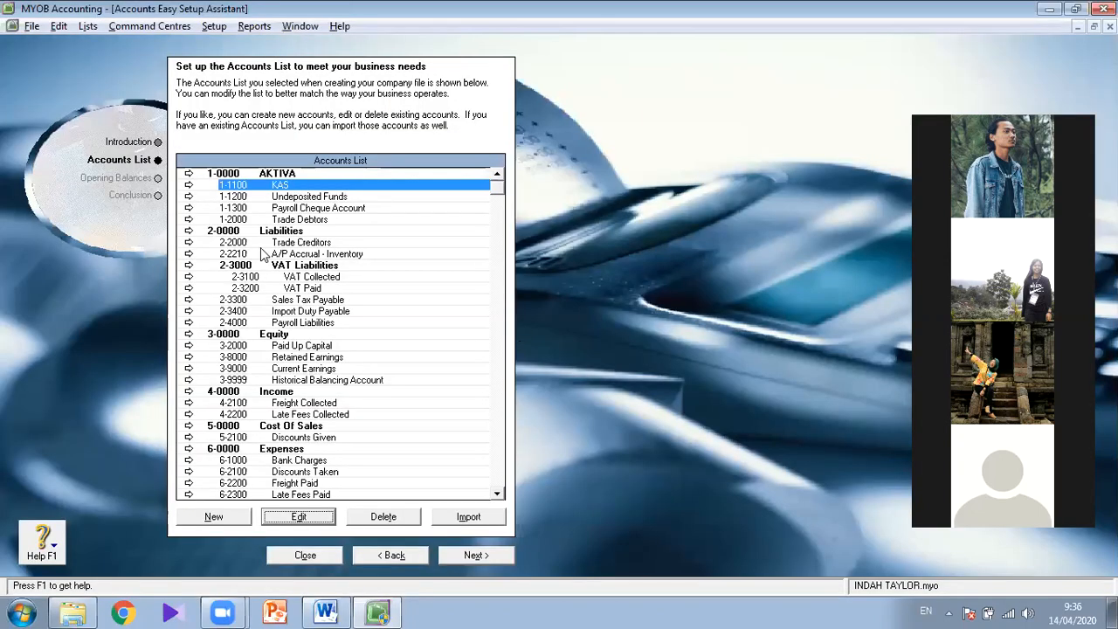
left_click(286, 232)
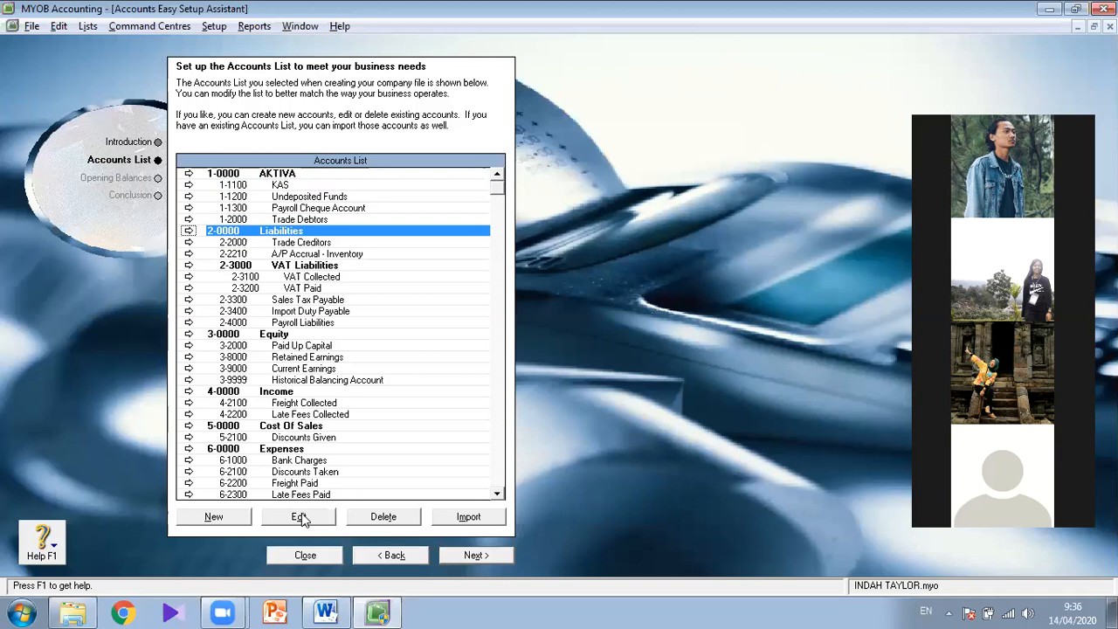
left_click(298, 516)
type("HUTANG")
left_click(432, 346)
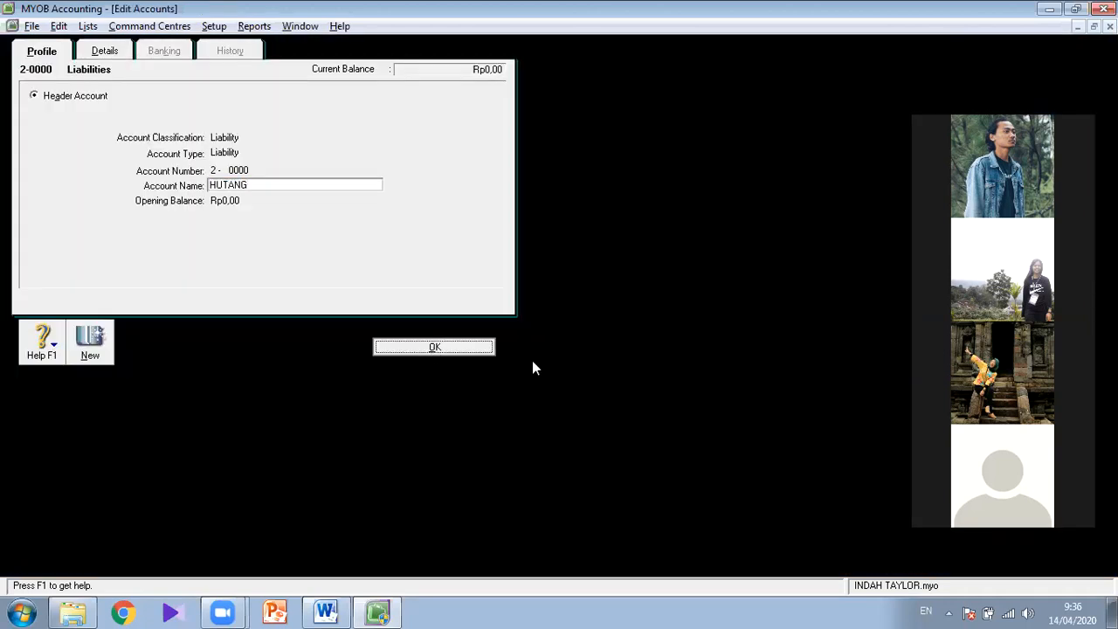
- Check item 17 of the jobsheet in Word and rename the header account 3-0000 Equity as MODAL in MYOB
key("alt+Tab")
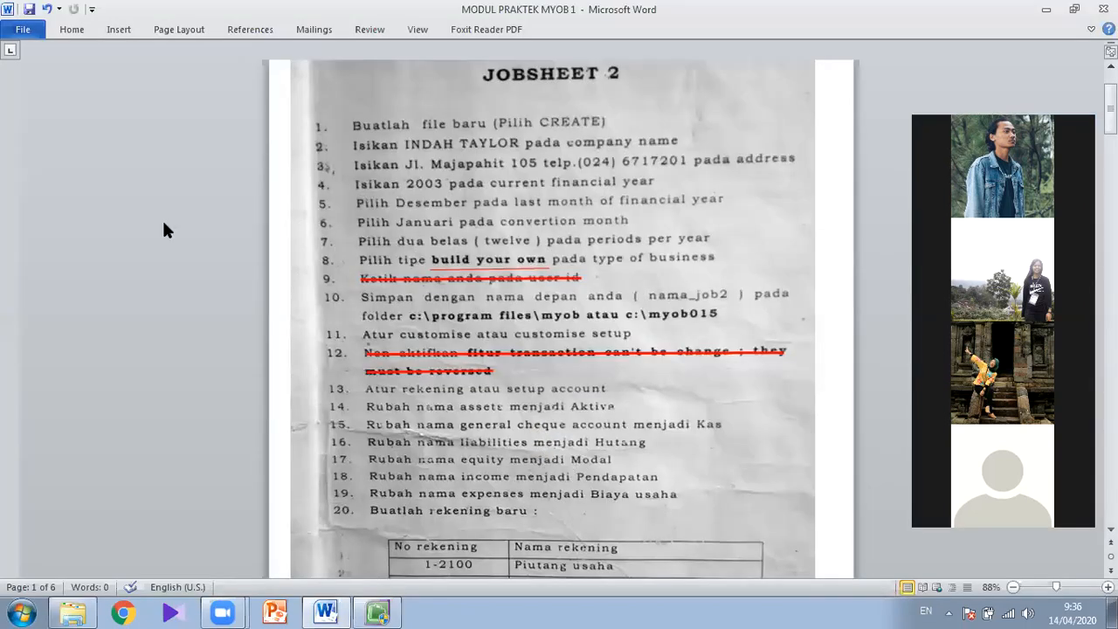
key("alt+Tab")
left_click(277, 334)
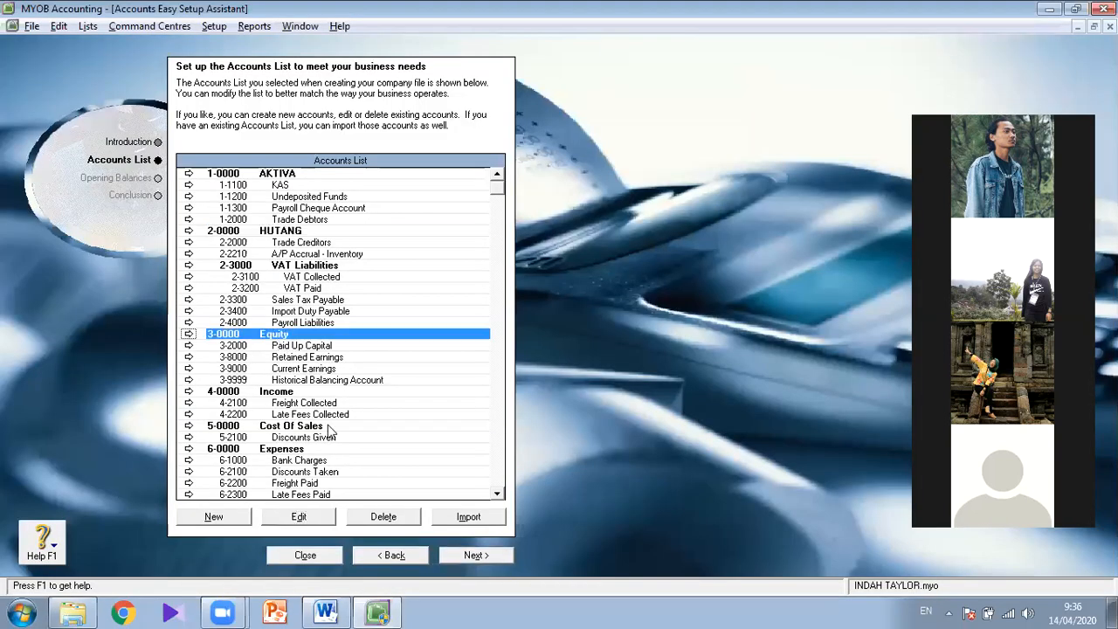
left_click(316, 517)
type("MODAL")
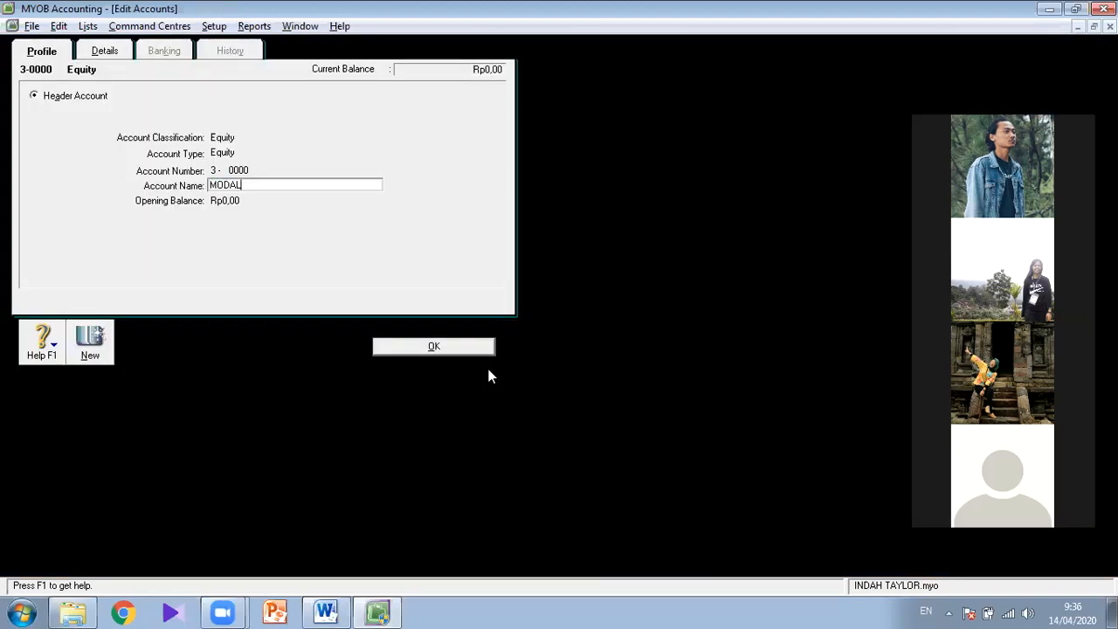
- Rename the header account 4-0000 Income as PENDAPATAN in MYOB, following item 18 of the jobsheet, and return to the jobsheet in Word
key("alt+Tab")
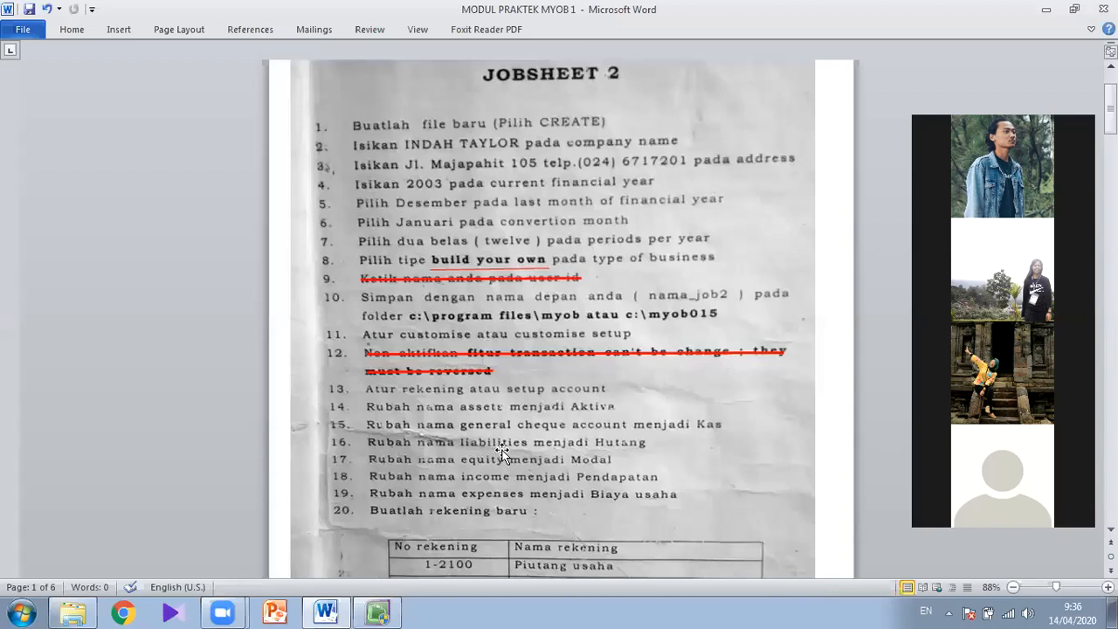
key("alt+Tab")
double_click(279, 393)
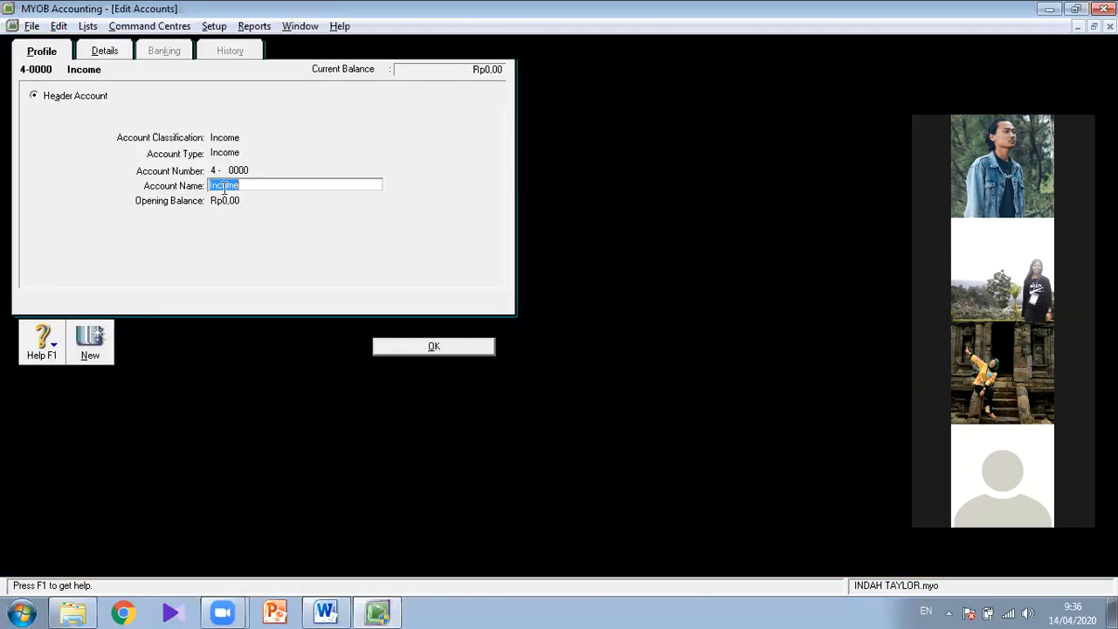
type("PENDAPTAN")
key("BackSpace")
key("BackSpace")
key("BackSpace")
type("TAN")
left_click(404, 352)
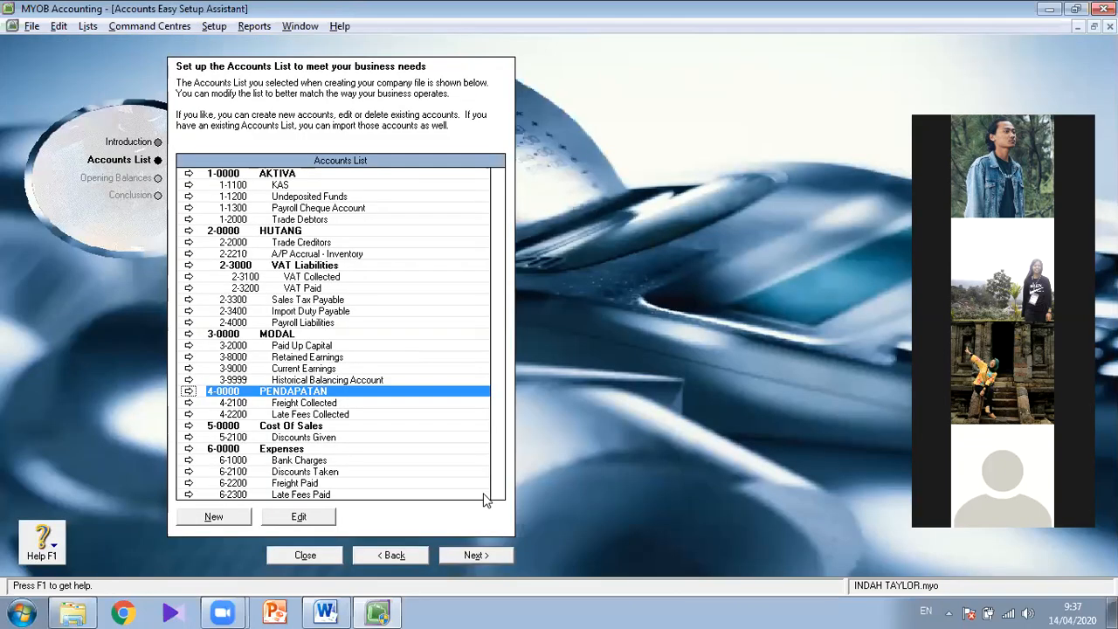
key("alt+Tab")
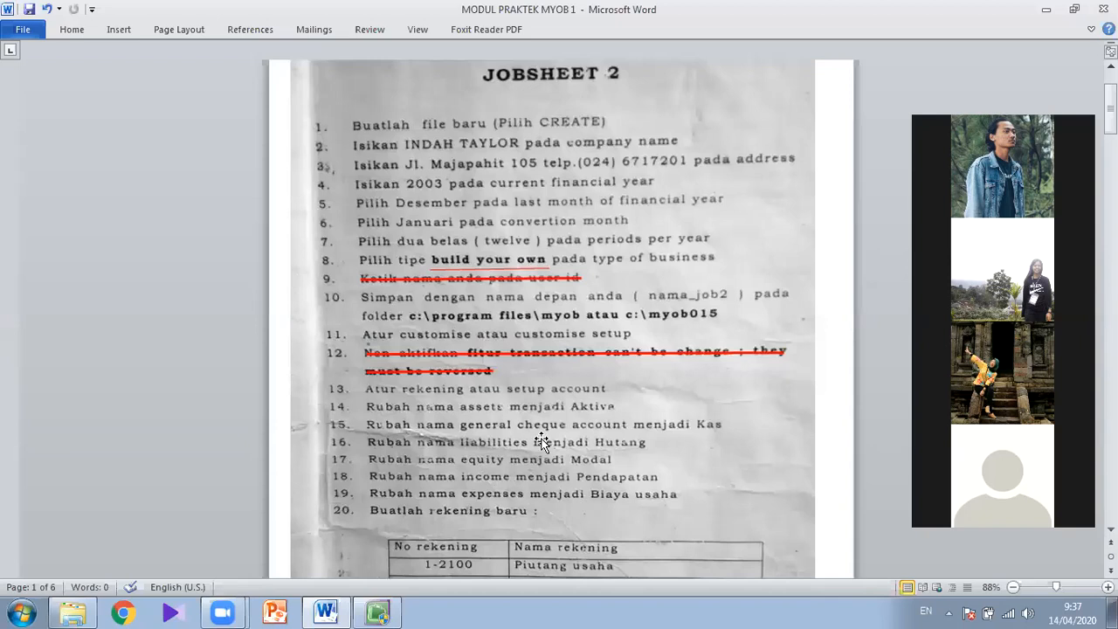
- Switch to MYOB and rename the header account 6-0000 Expenses as BIAYA USAHA, following item 19 of the jobsheet
key("alt+Tab")
left_click(280, 449)
double_click(280, 449)
type("BIAYA USAHA")
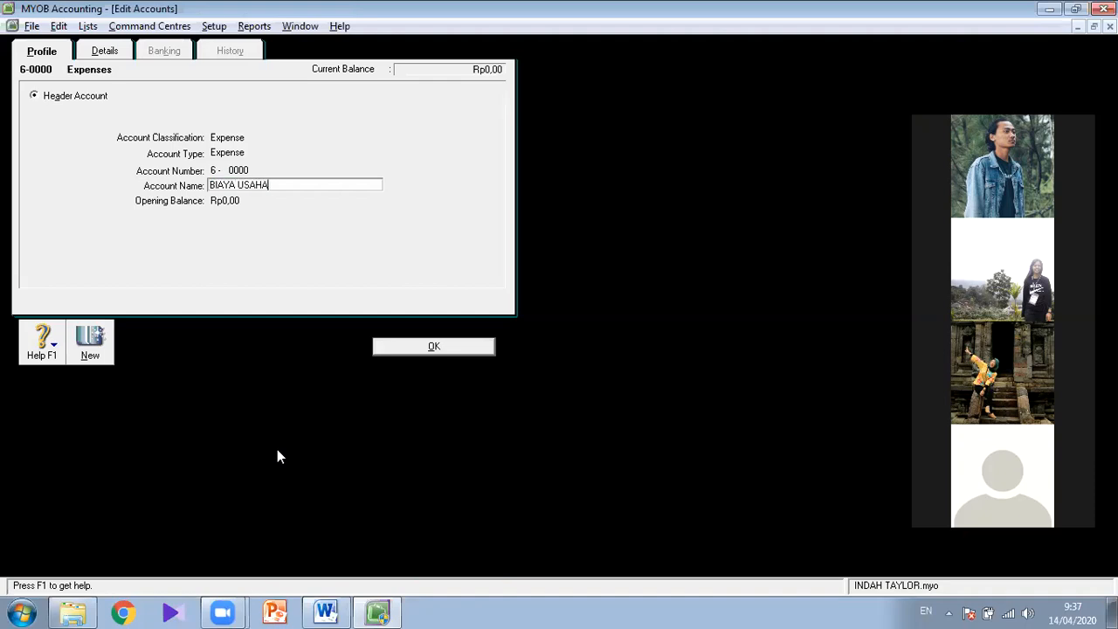
left_click(392, 347)
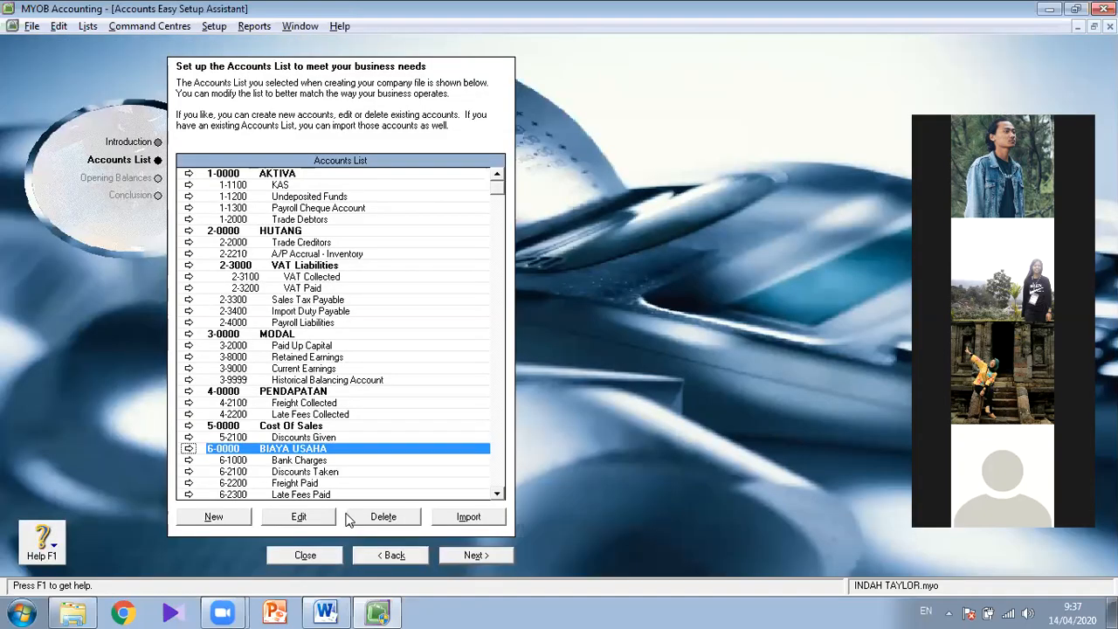
- In the Word jobsheet, go to the new-account table of item 20 and hide the white space between pages
key("alt+Tab")
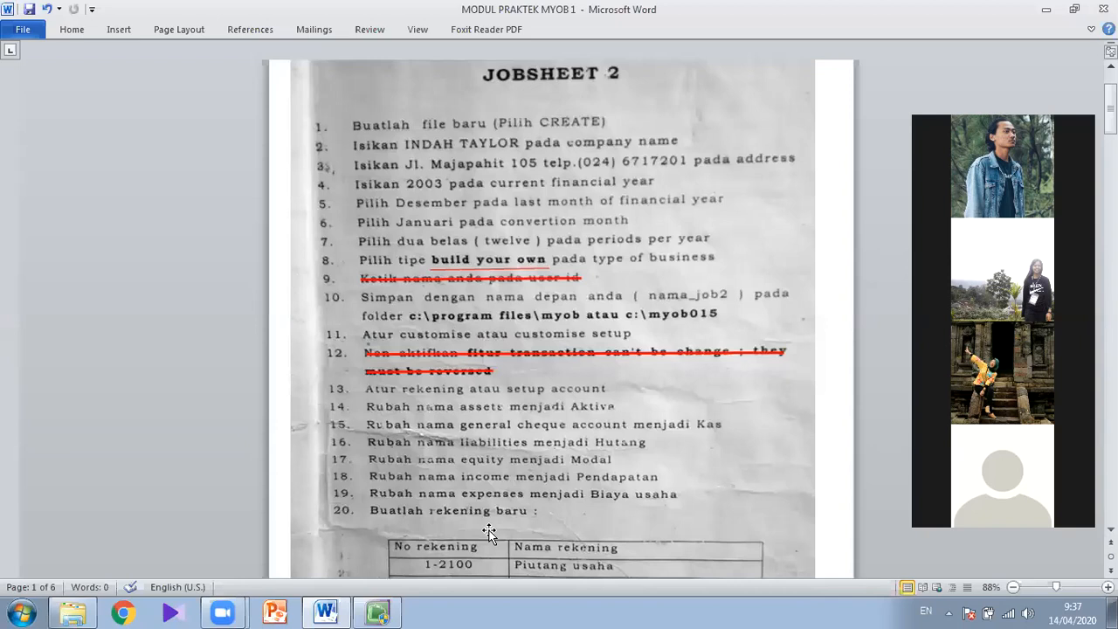
scroll(509, 508, "down", 3)
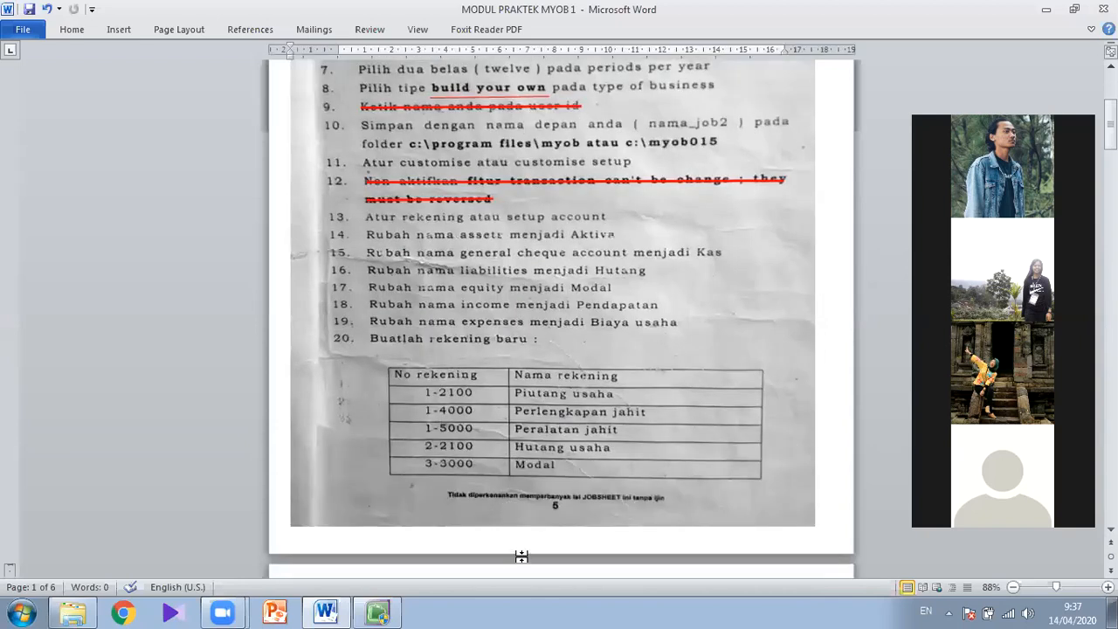
left_click(520, 559)
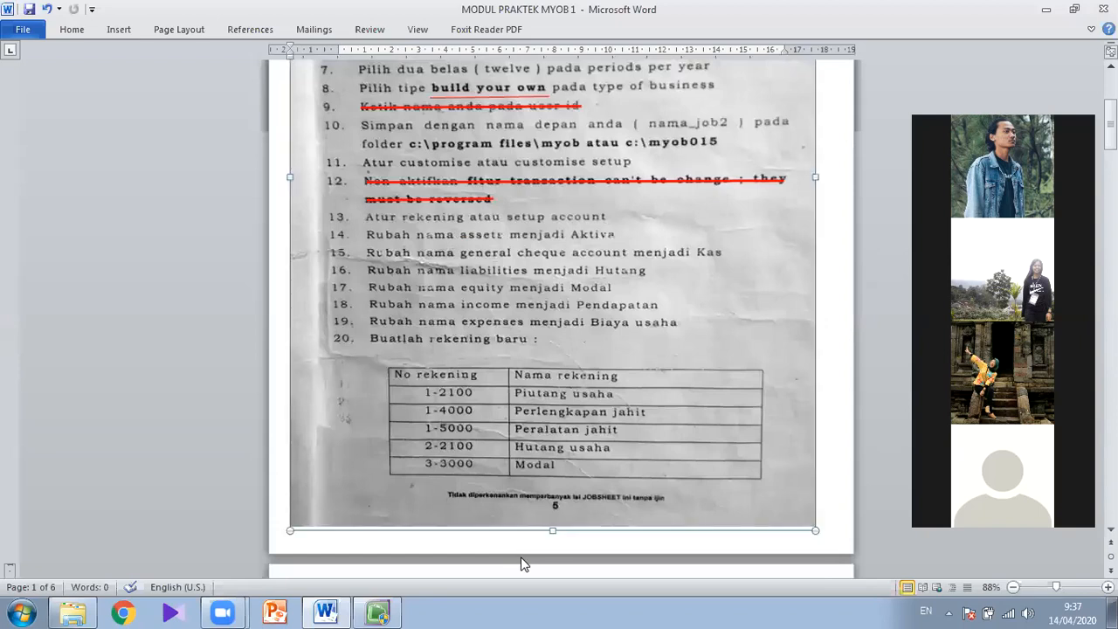
double_click(517, 560)
left_click(838, 324)
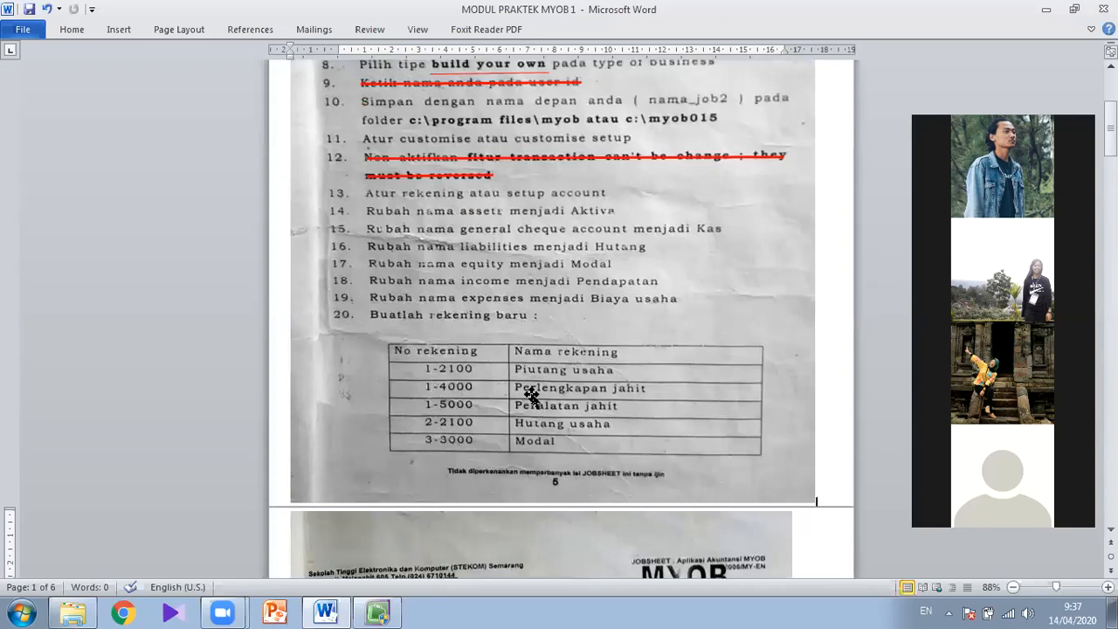
- Switch to MYOB and rename account 1-2000 Trade Debtors as PIUTANG USAHA
key("alt+Tab")
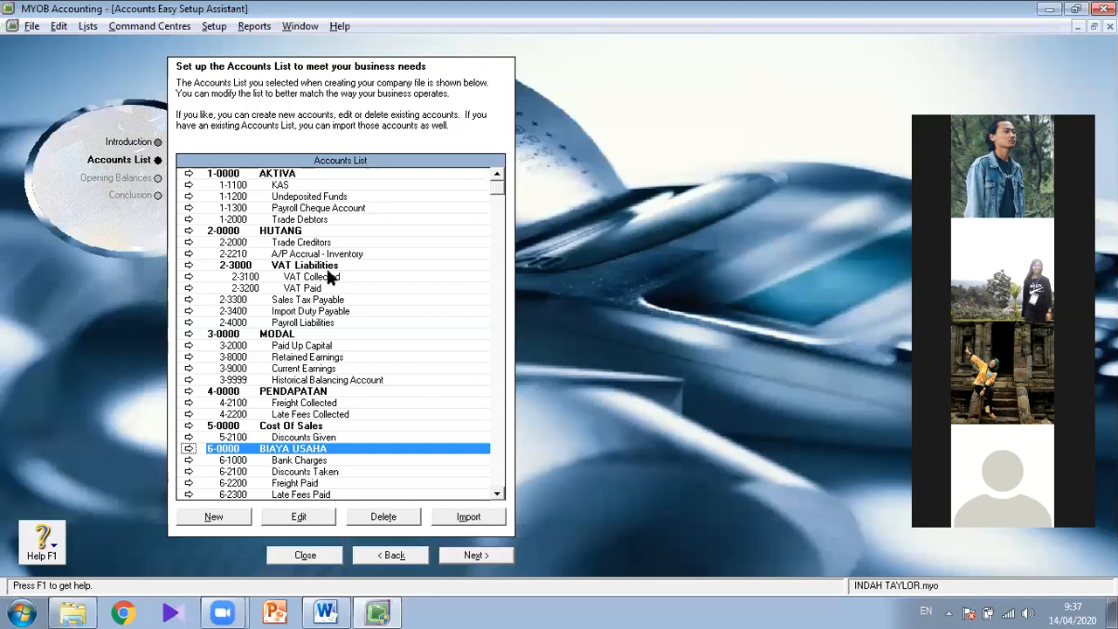
left_click(301, 219)
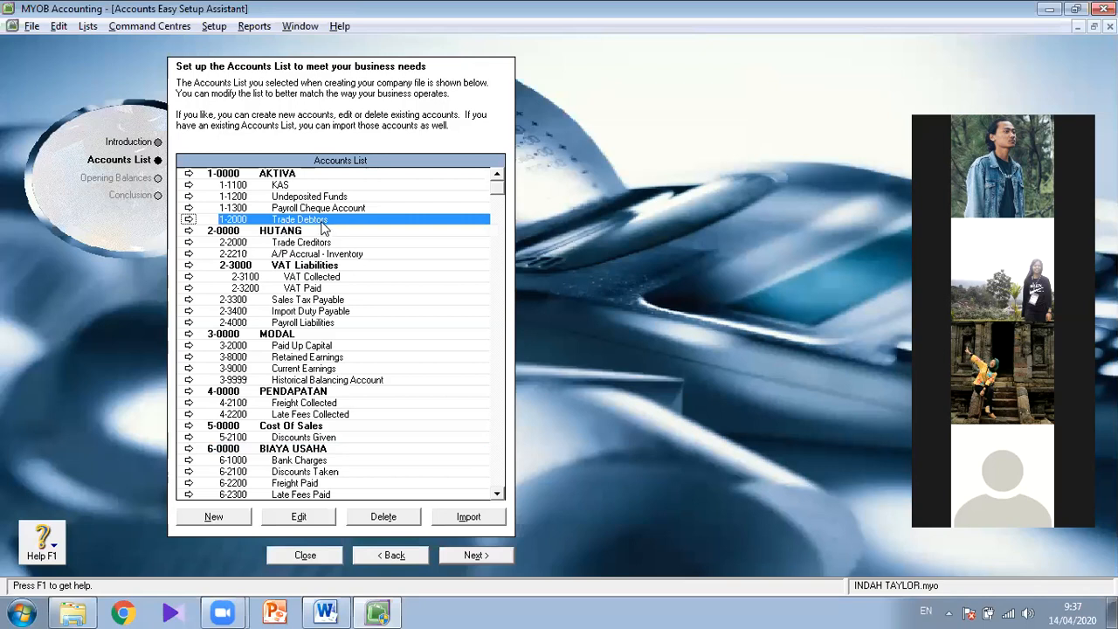
double_click(305, 220)
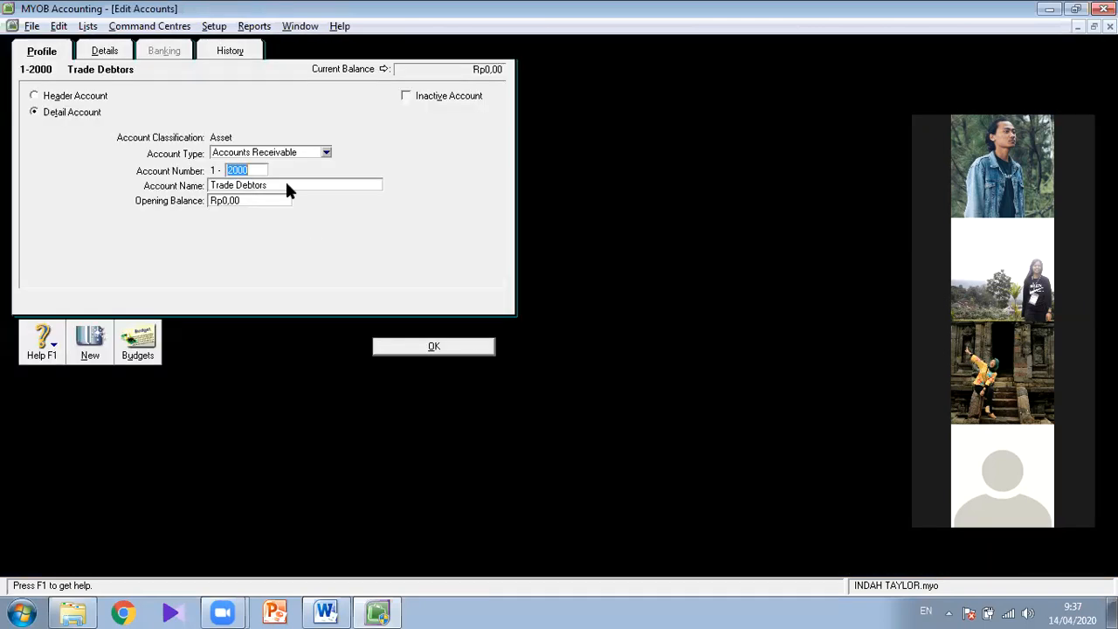
left_click(279, 184)
type("PIUTANG USAHA")
left_click(437, 349)
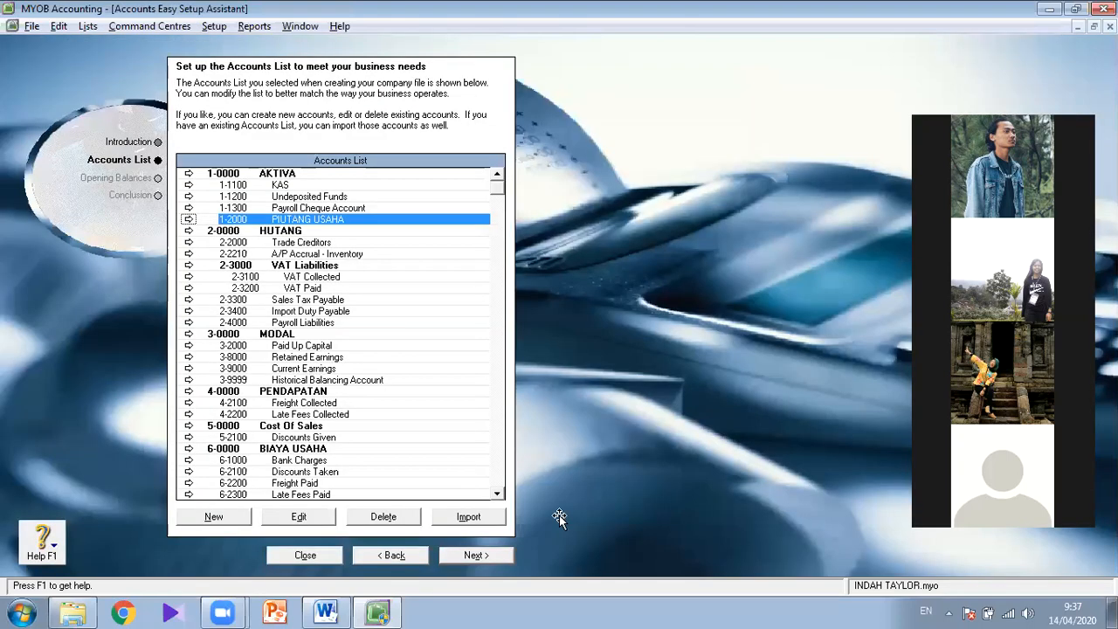
- Check the jobsheet table in Word, then create the detail account 1-4000 PERLENGKAPAN of type Other Current Asset in MYOB
key("alt+Tab")
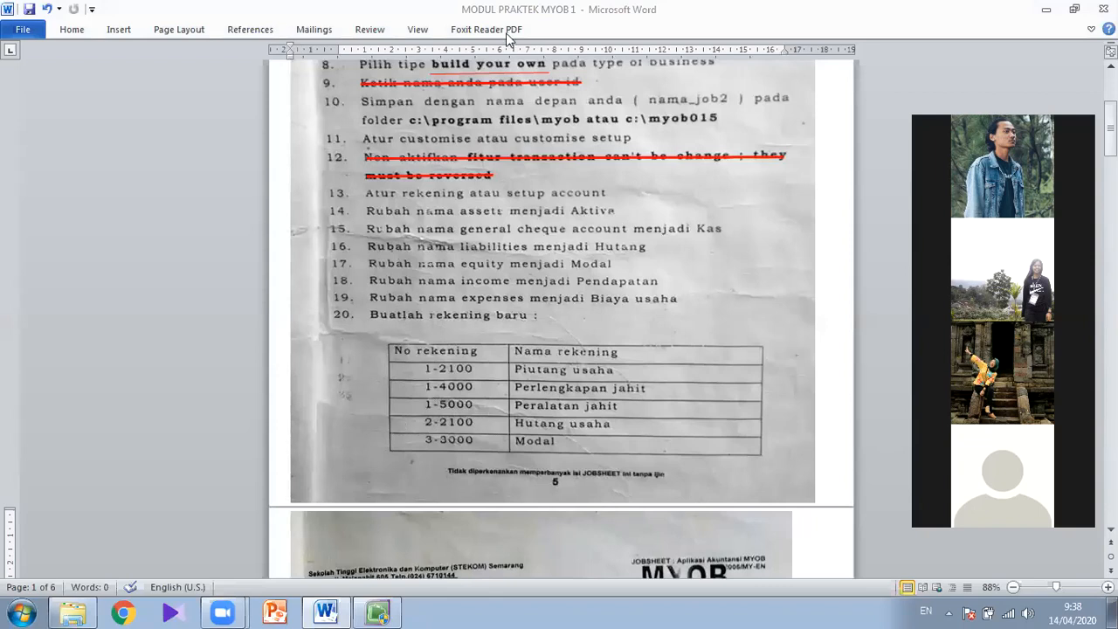
key("alt+Tab")
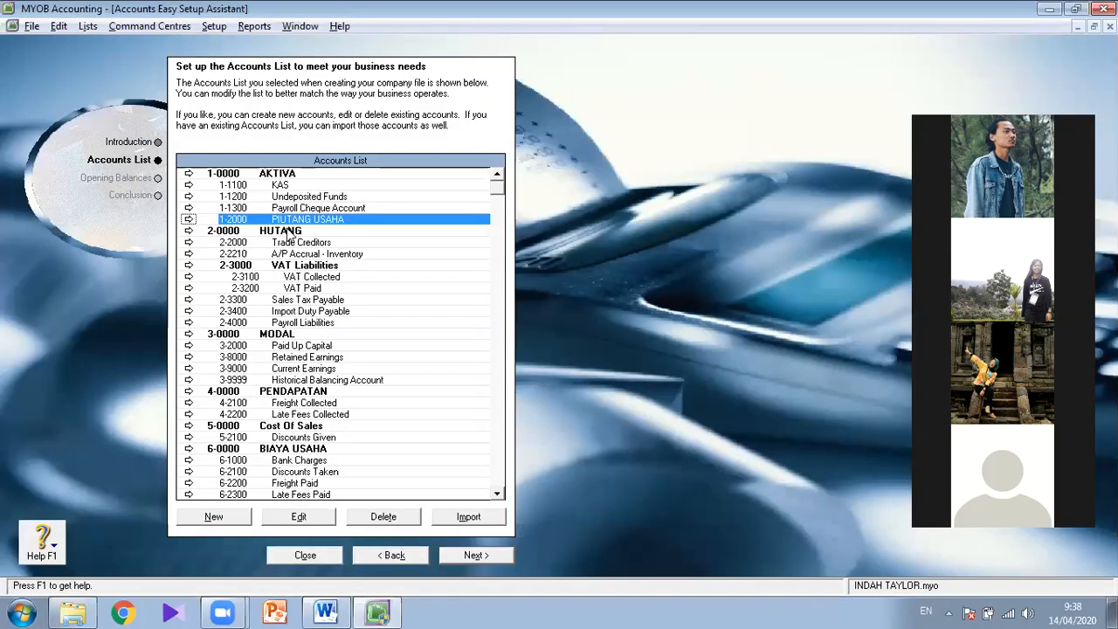
left_click(234, 516)
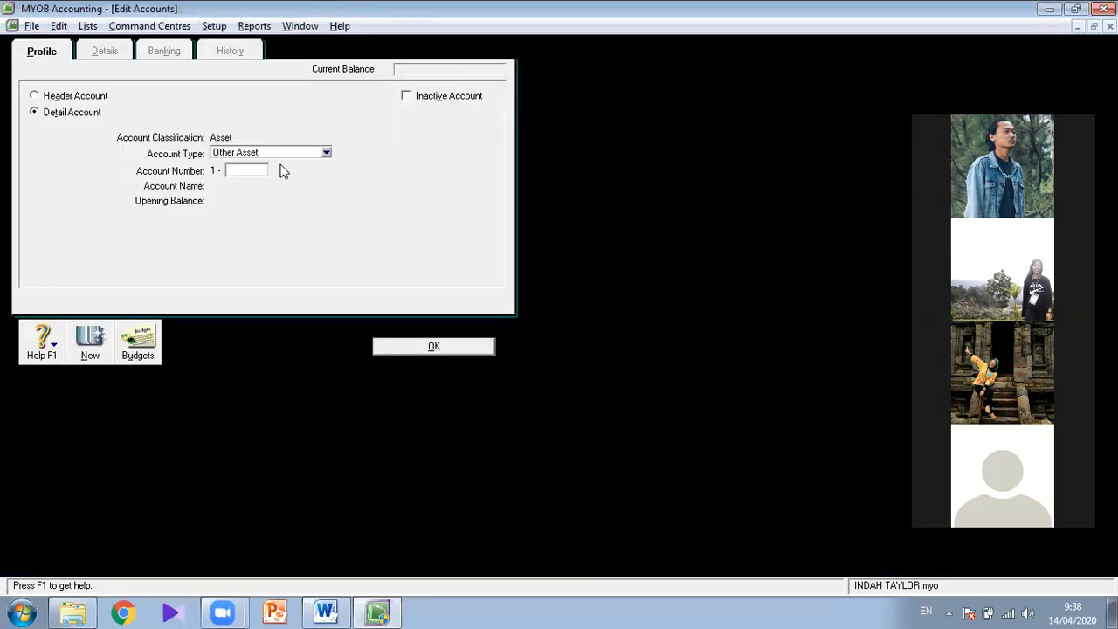
type("4000")
left_click(309, 155)
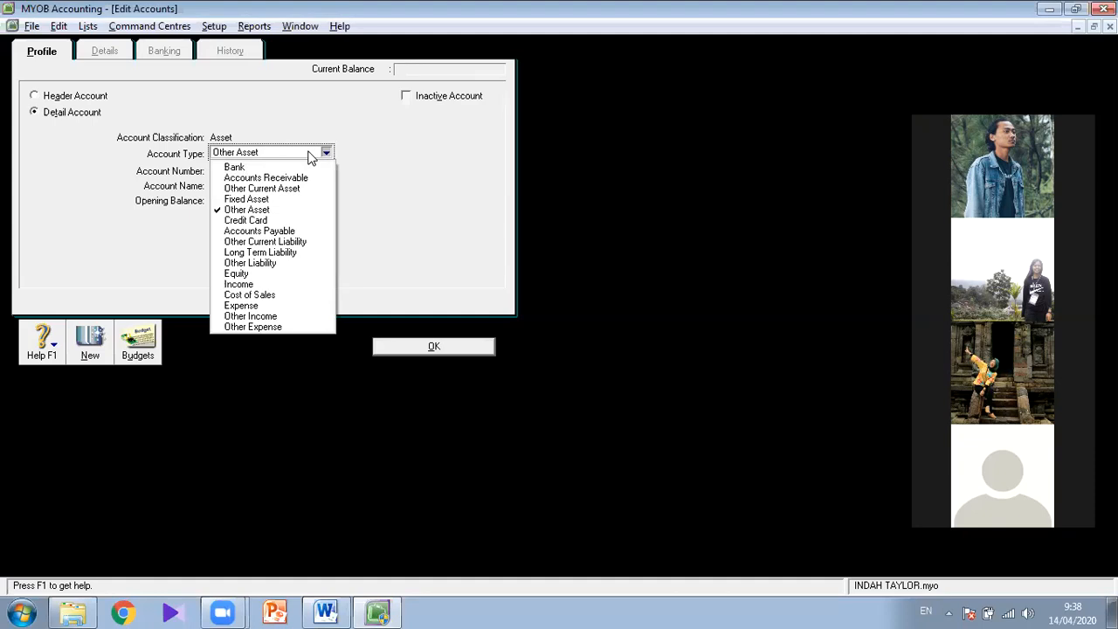
left_click(246, 190)
left_click(254, 171)
type("4000")
key("Tab")
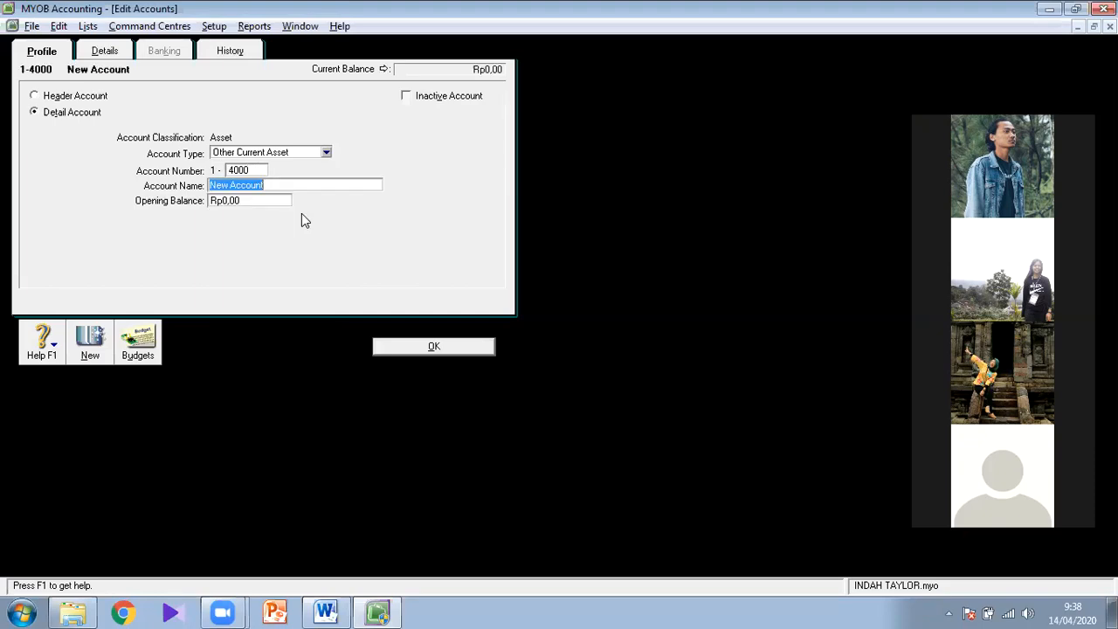
type("PERLENGKAPAN")
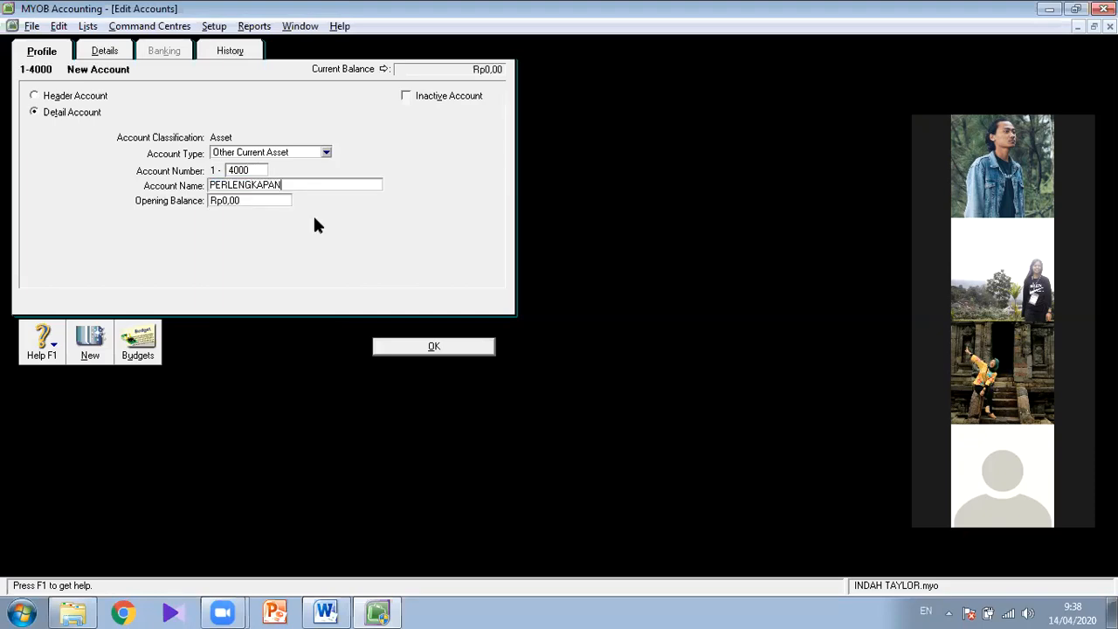
left_click(430, 346)
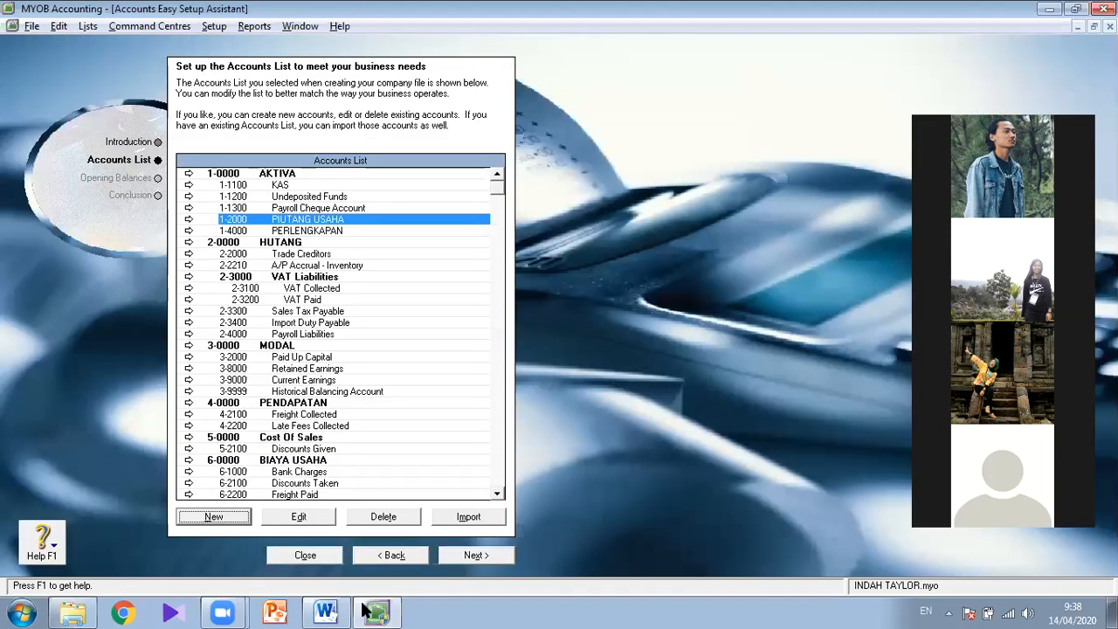
- Check the jobsheet table in Word, then create the detail account 1-5000 PERALATAN JAHIT of type Fixed Asset in MYOB
key("alt+Tab")
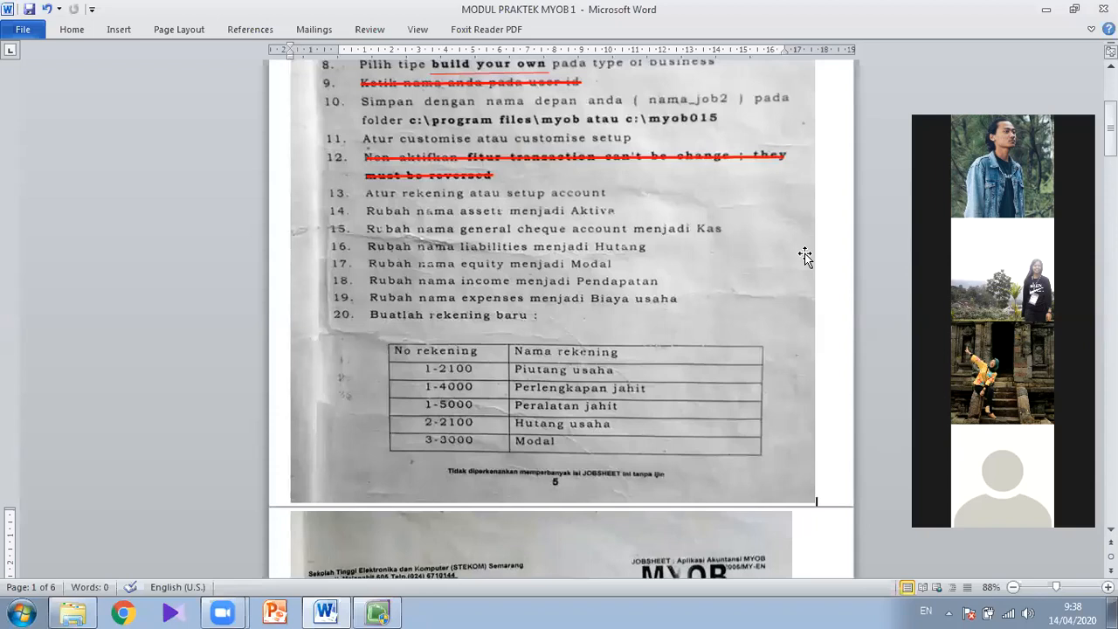
left_click(381, 611)
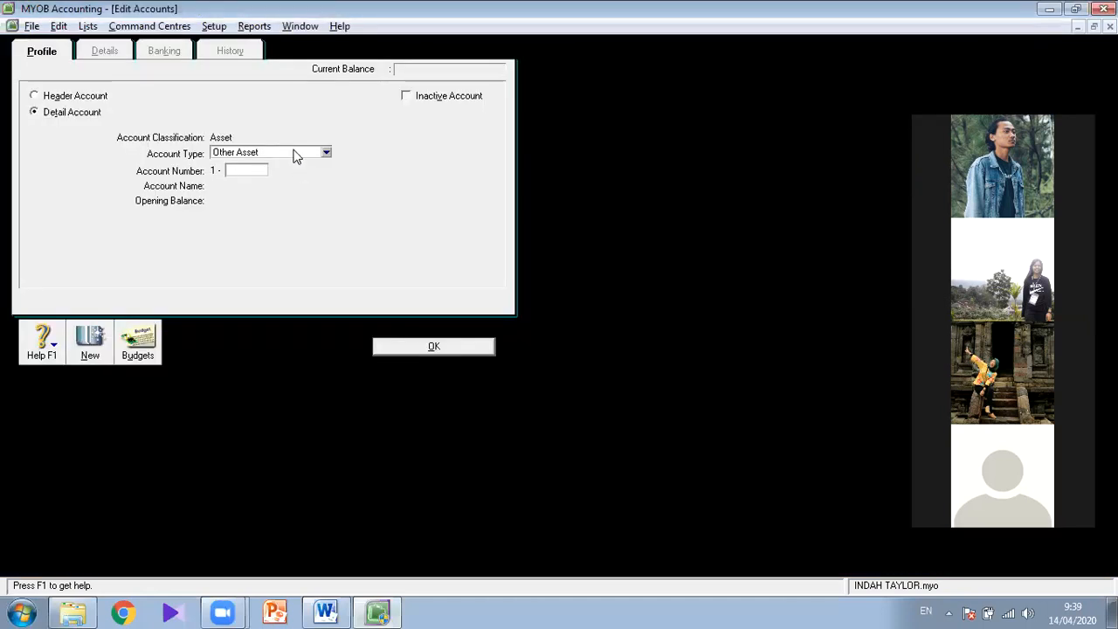
left_click(297, 152)
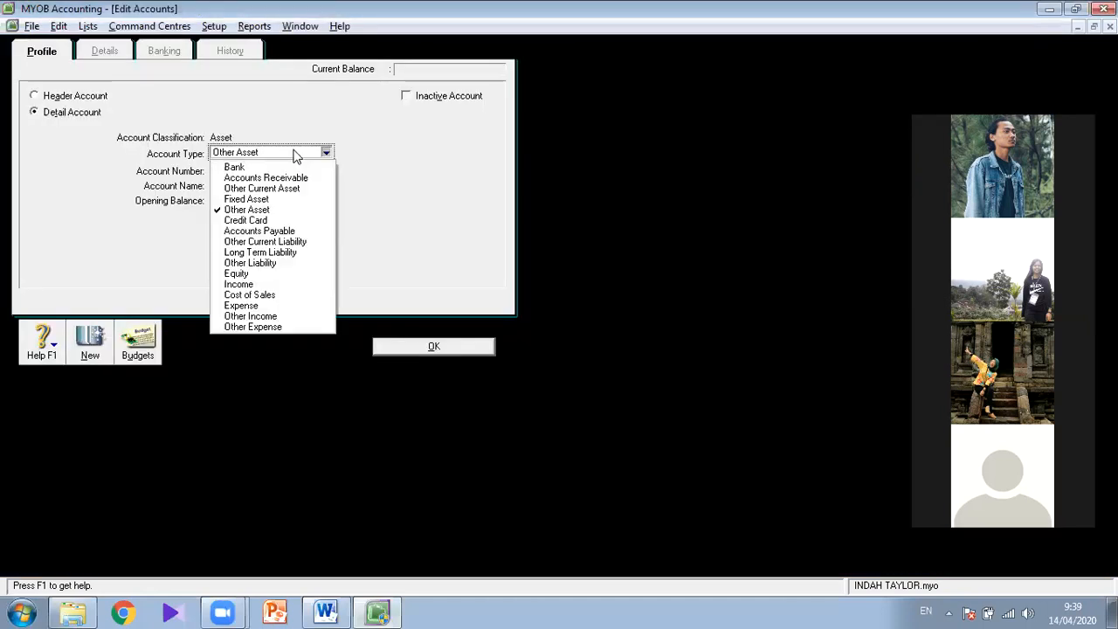
left_click(274, 205)
left_click(250, 170)
type("5000")
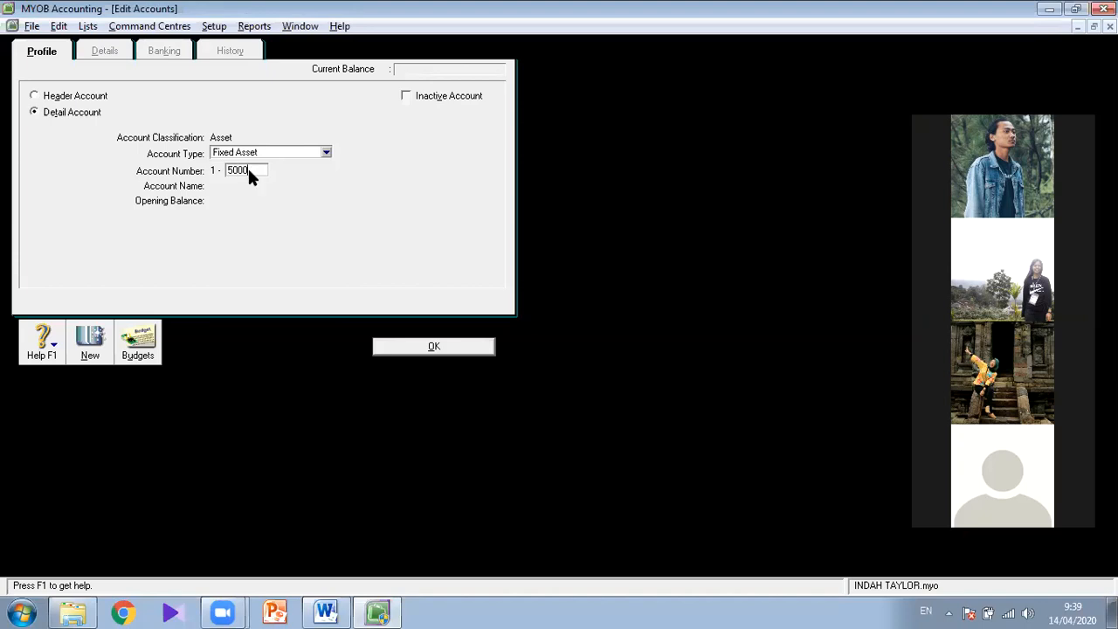
key("Tab")
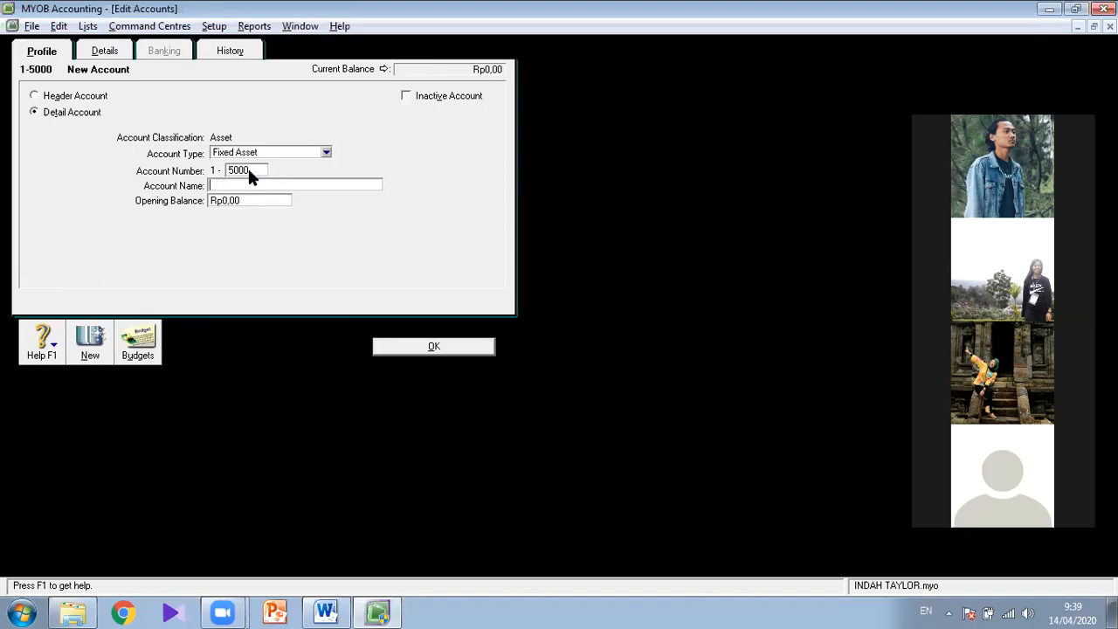
type("PERALATAN JAHIT")
left_click(400, 350)
- Check the jobsheet table in Word, then rename account 2-2000 Trade Creditors as HUTANG USAHA in MYOB
key("alt+Tab")
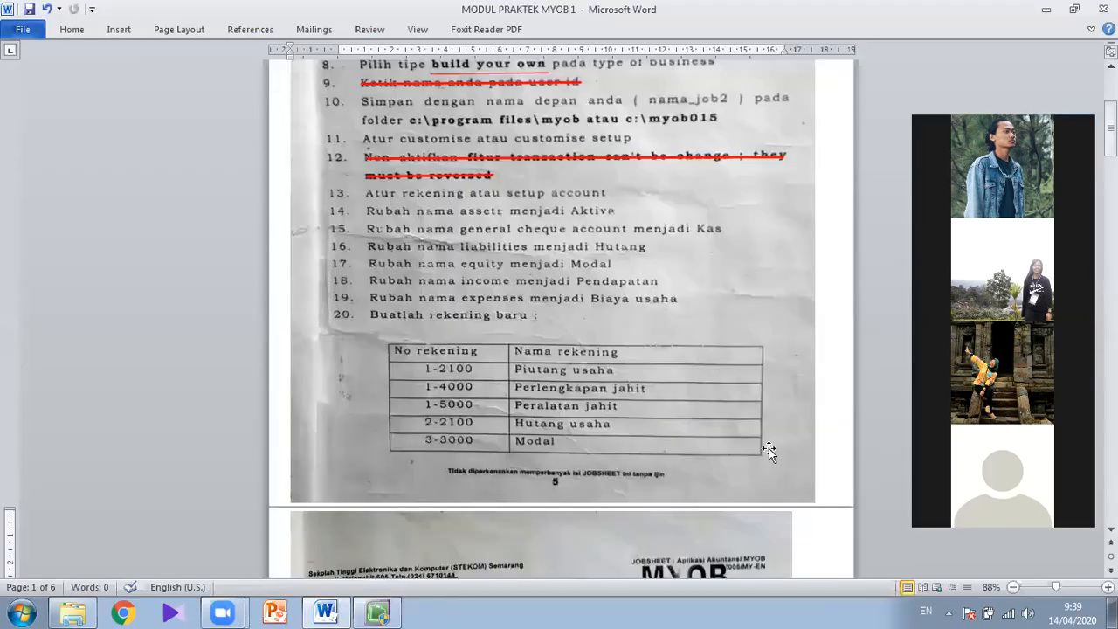
key("alt+Tab")
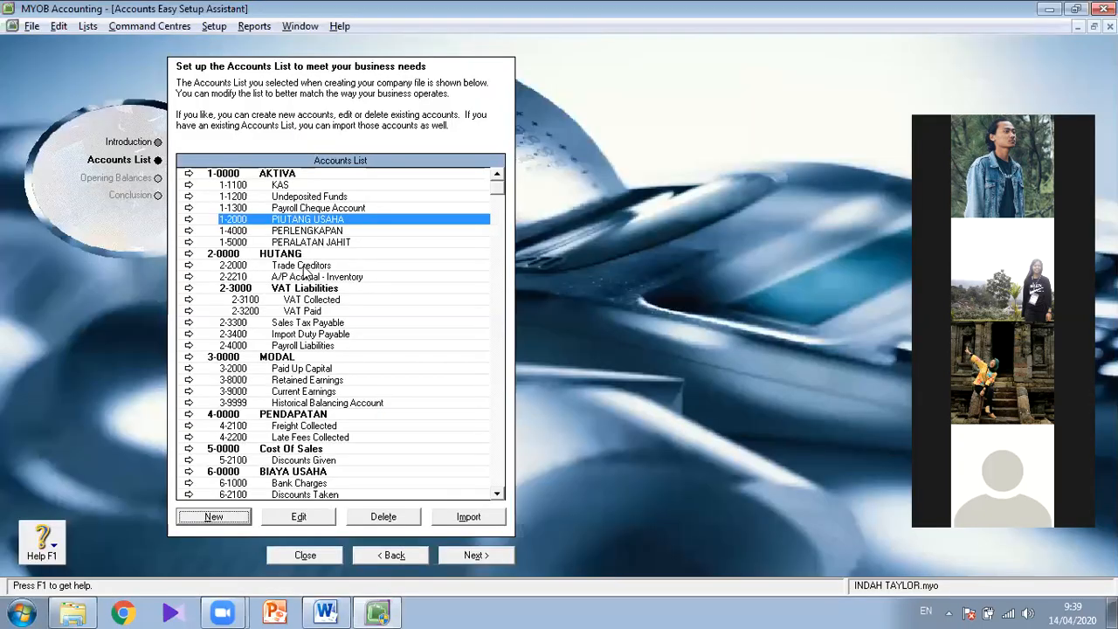
left_click(297, 266)
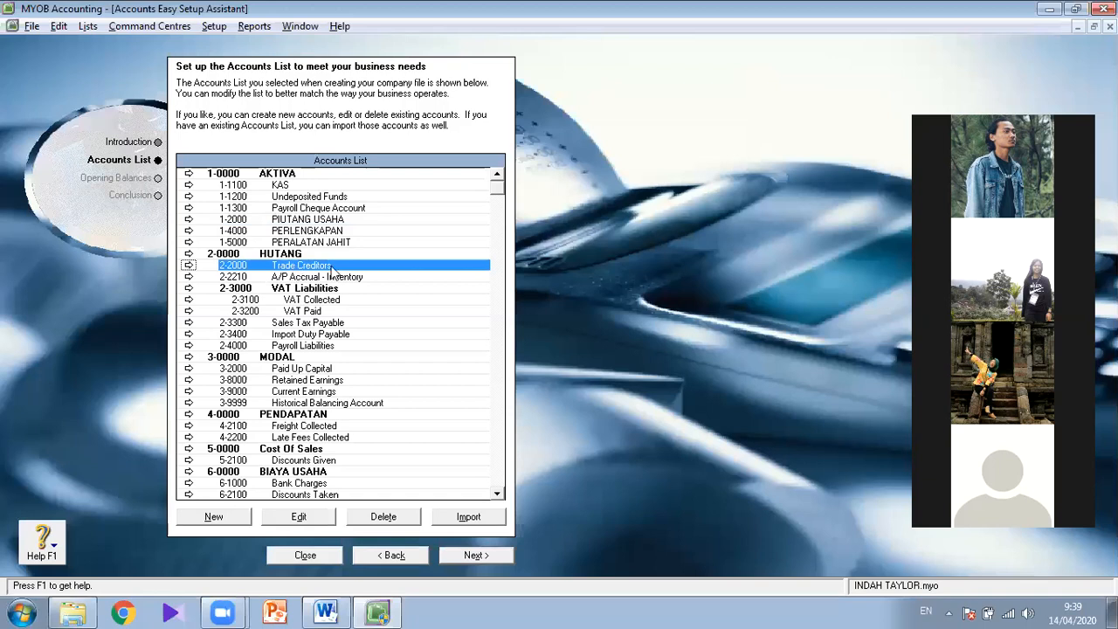
double_click(337, 265)
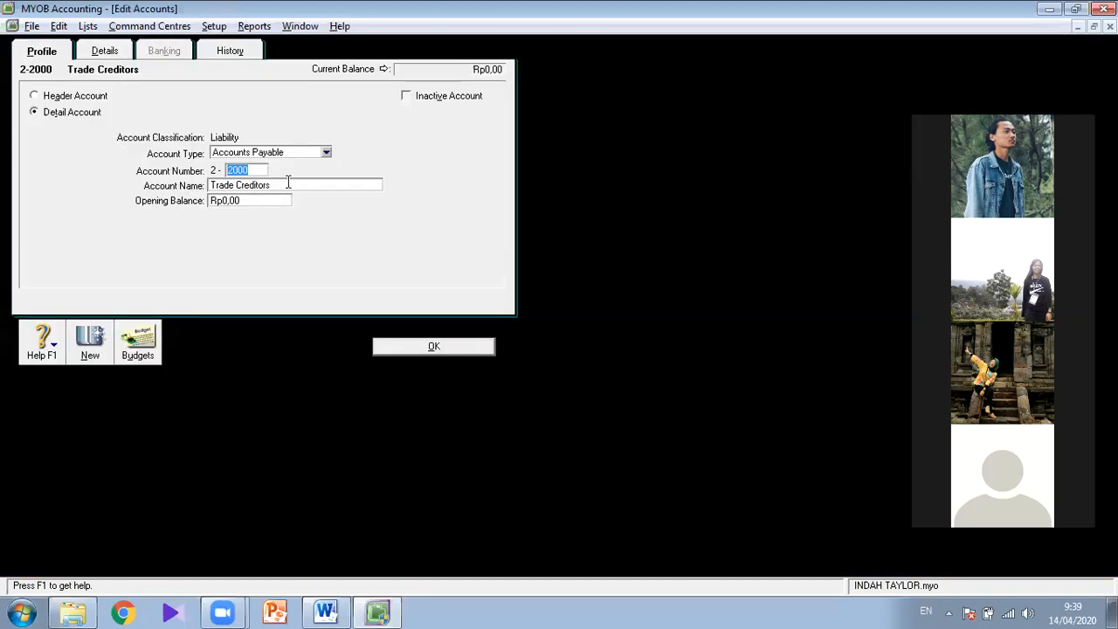
key("Tab")
type("HUTANG USAHA")
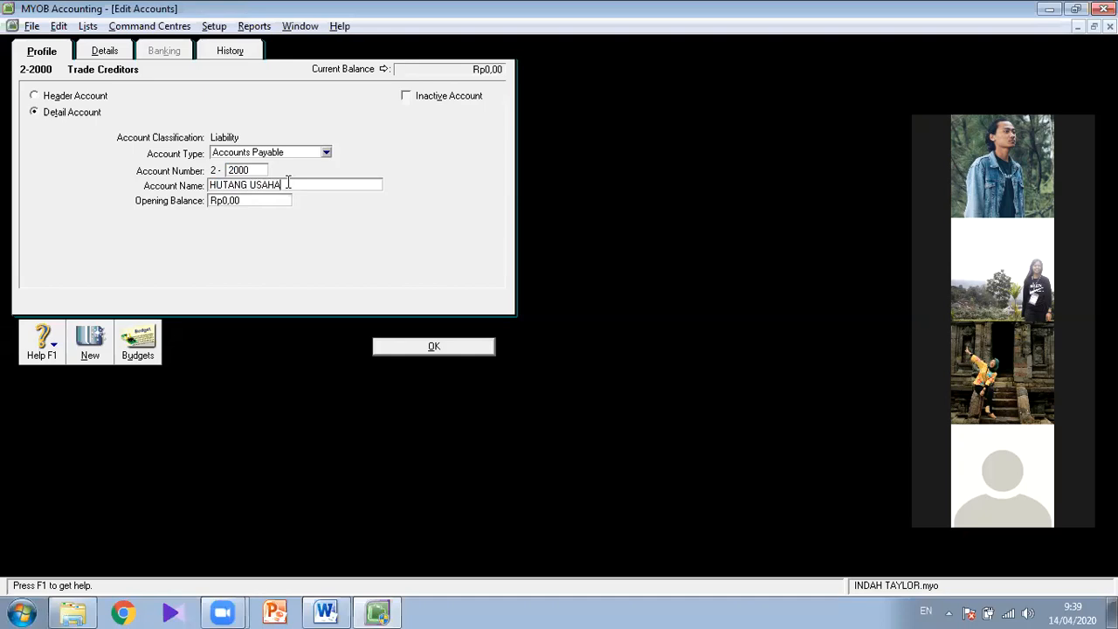
left_click(400, 346)
- Check the jobsheet table in Word and create the detail account 3-3000 MODAL of type Equity in MYOB
key("alt+Tab")
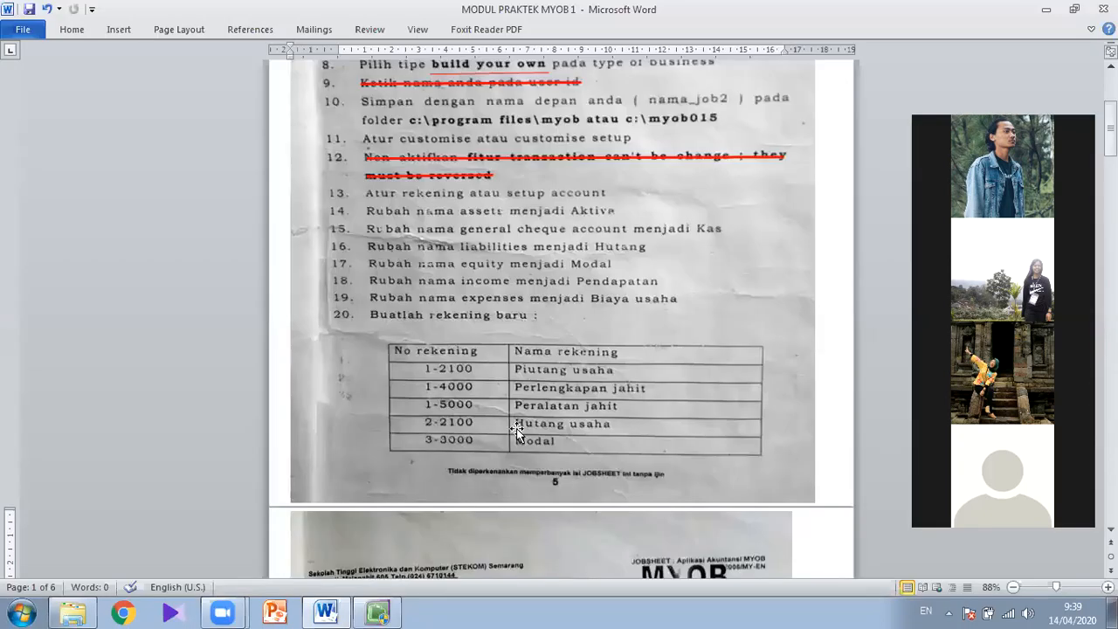
key("alt+Tab")
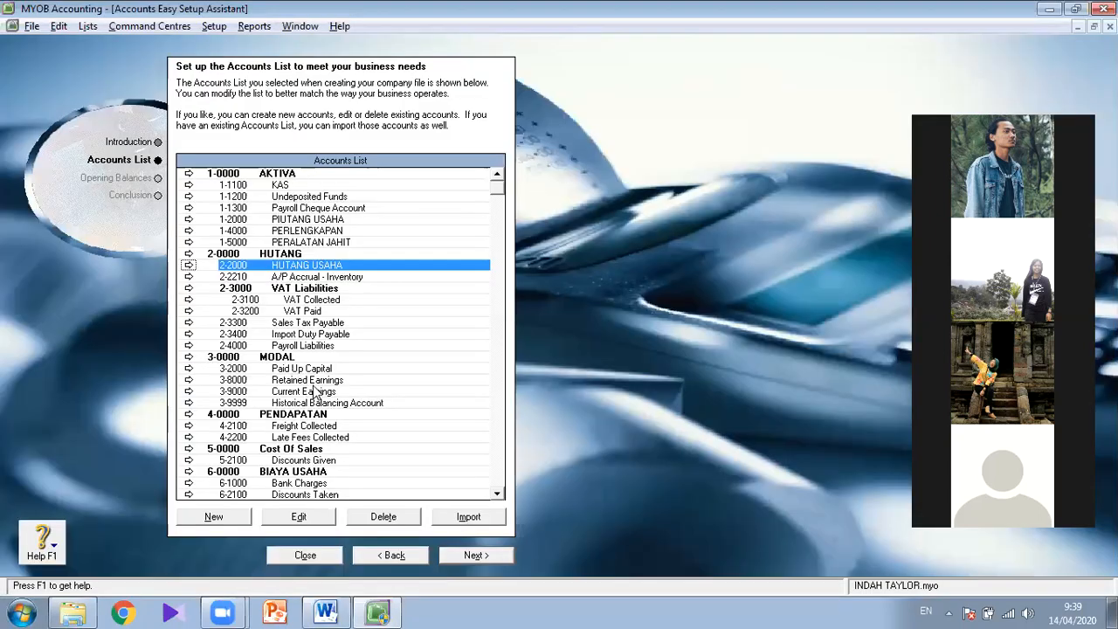
left_click(306, 358)
left_click(230, 518)
left_click(301, 152)
left_click(285, 273)
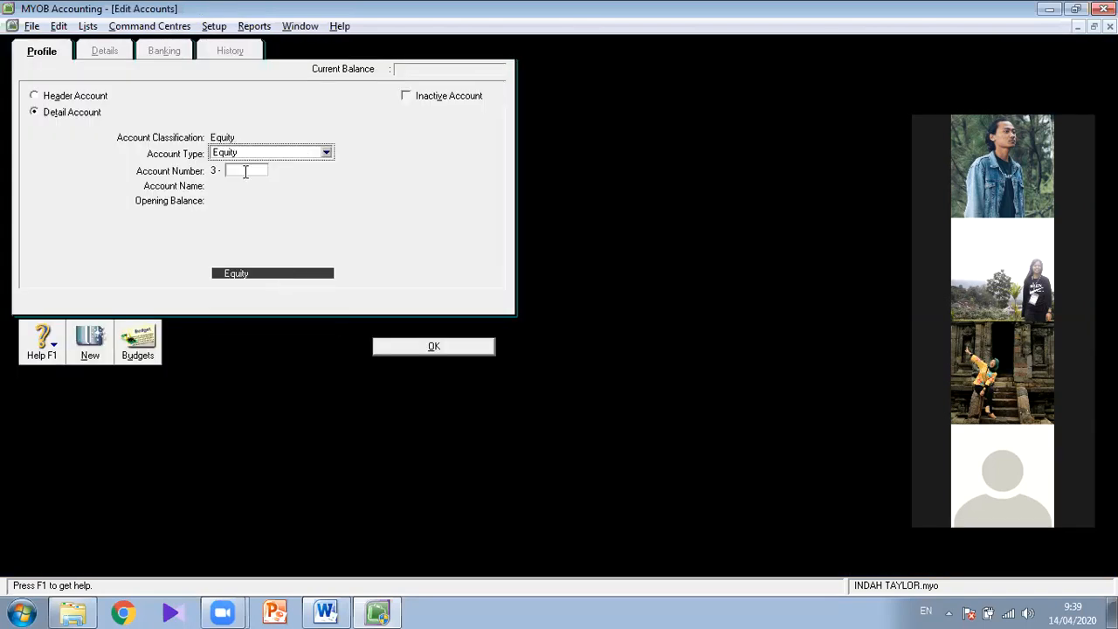
key("alt+Tab")
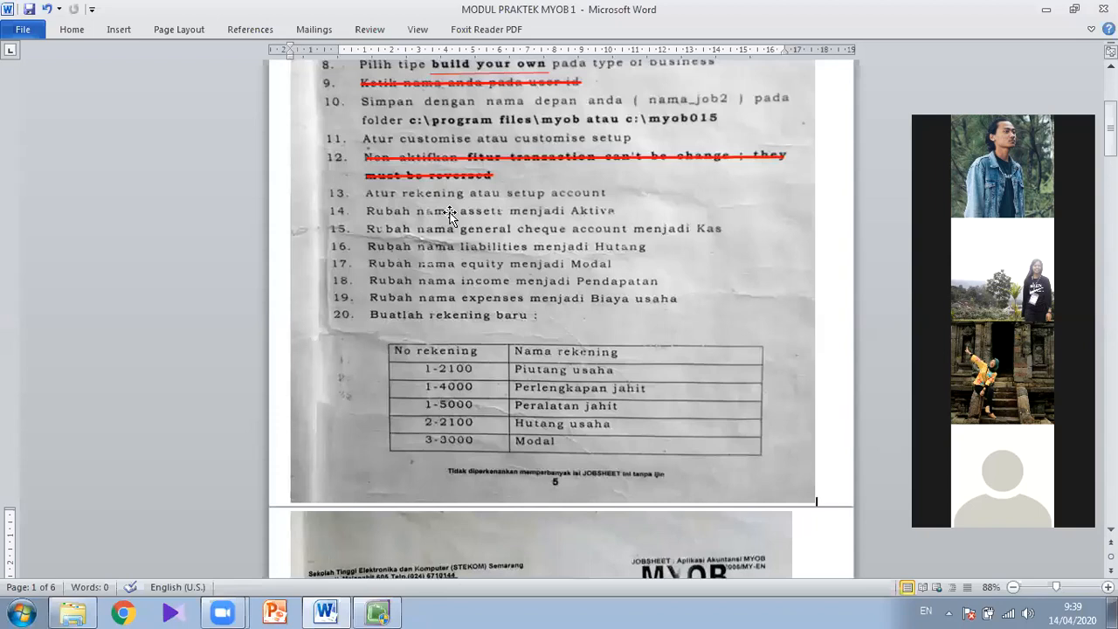
key("alt+Tab")
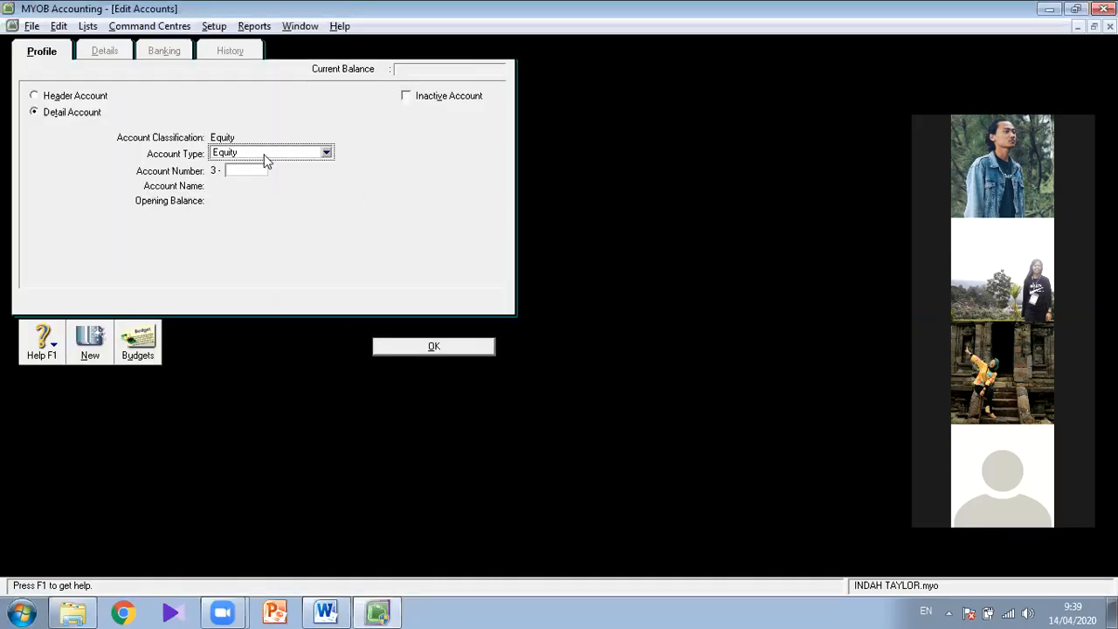
left_click(242, 172)
type("3000")
key("Tab")
type("MODAL")
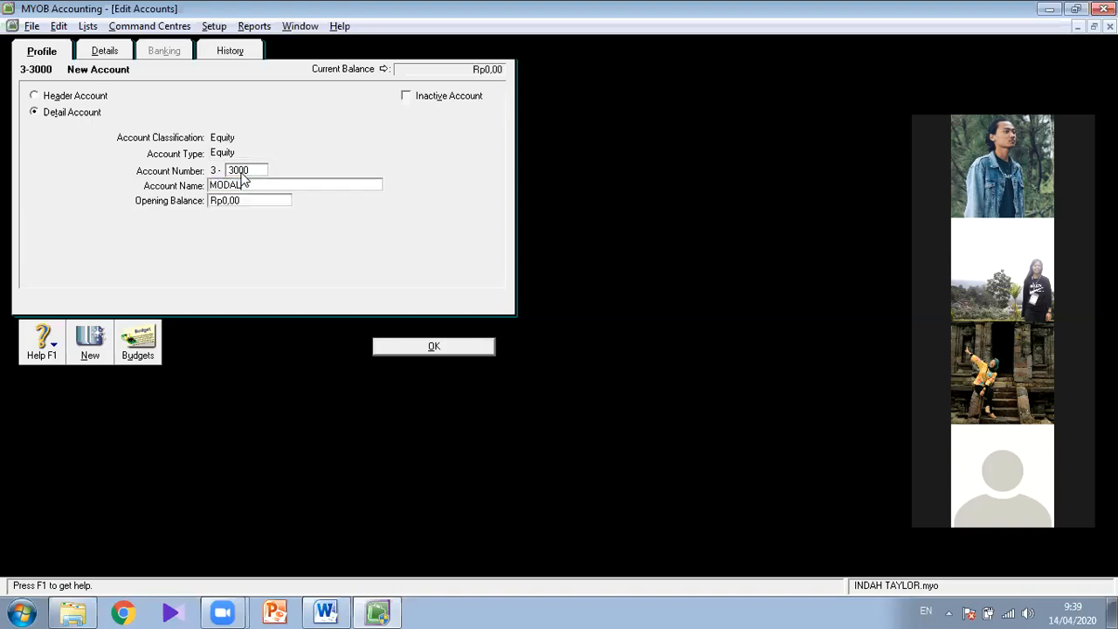
left_click(388, 349)
- Check the jobsheet table in Word, then create the detail account 3-4000 PRIVE of type Equity in MYOB
key("alt+Tab")
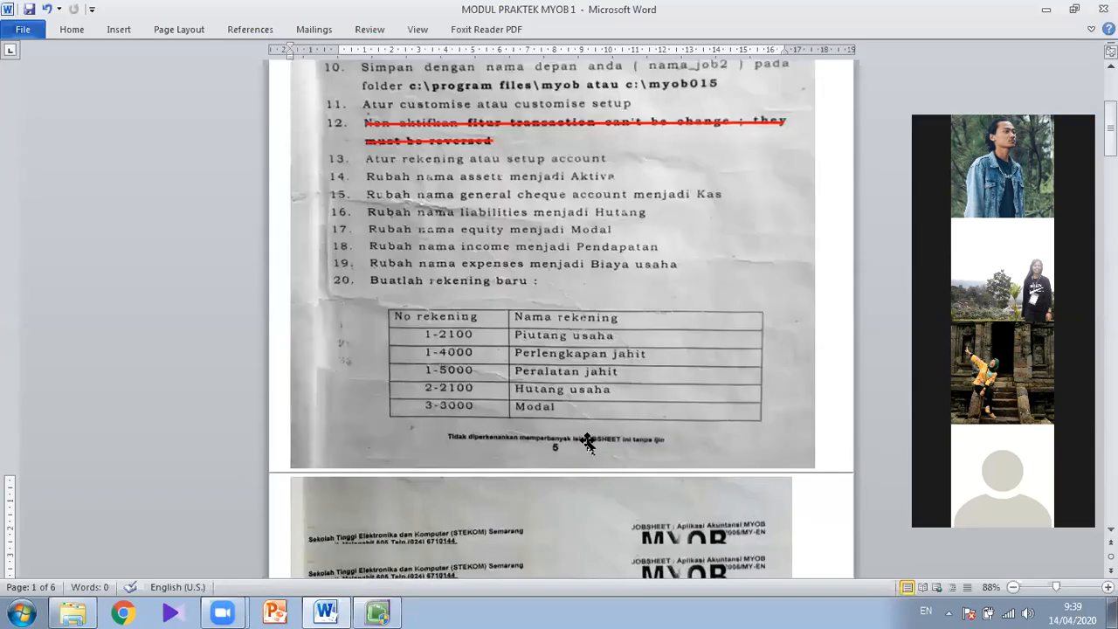
scroll(587, 441, "down", 4)
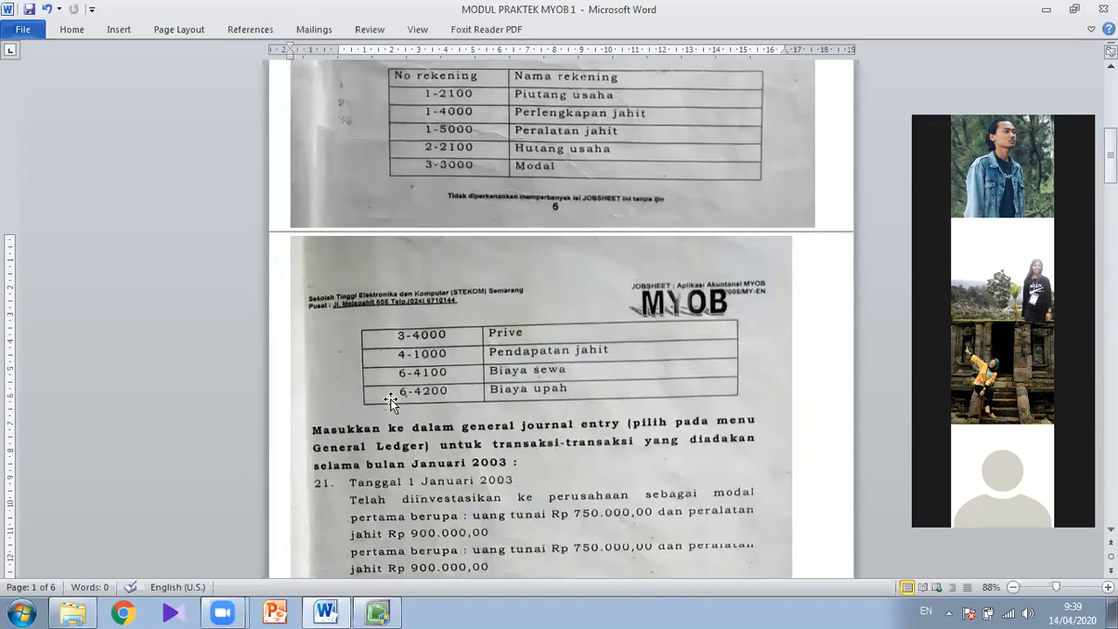
key("alt+Tab")
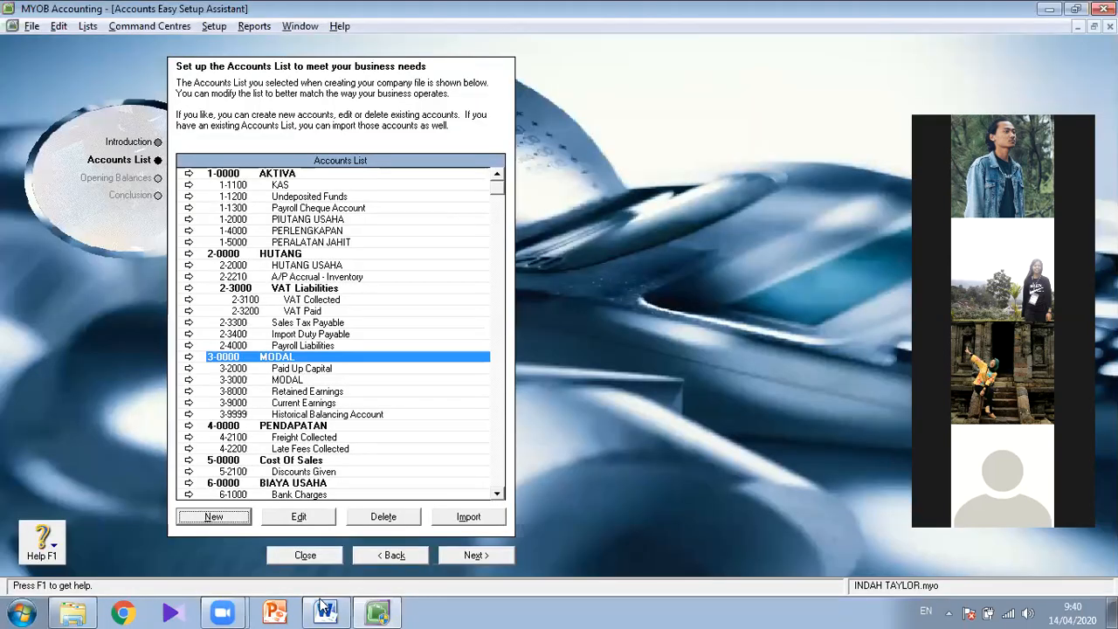
left_click(237, 516)
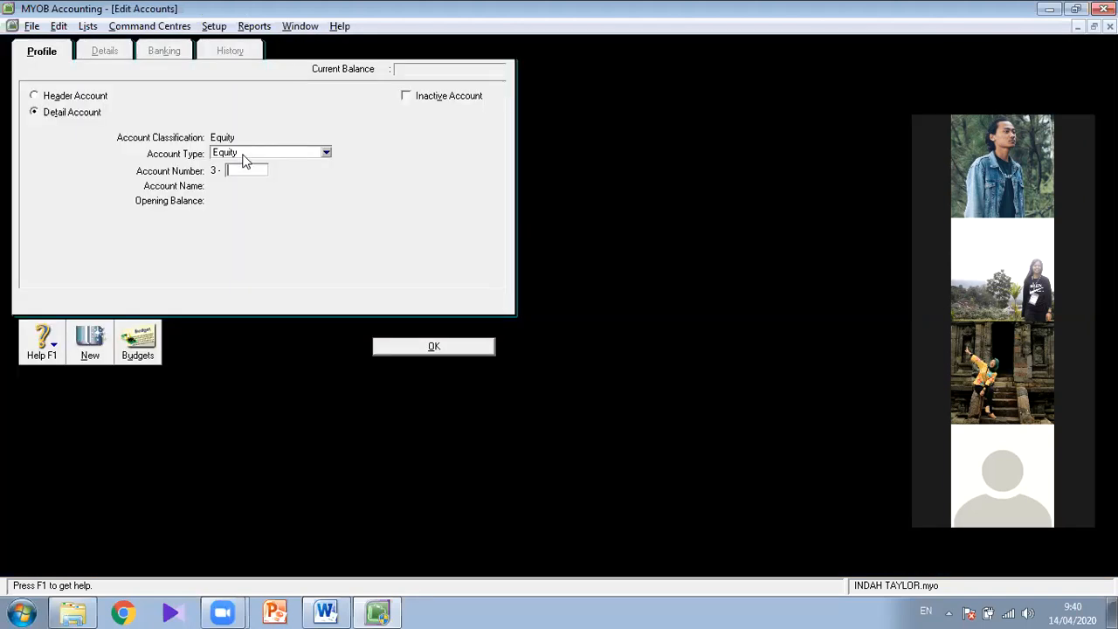
type("4000")
key("Tab")
type("PRIVE")
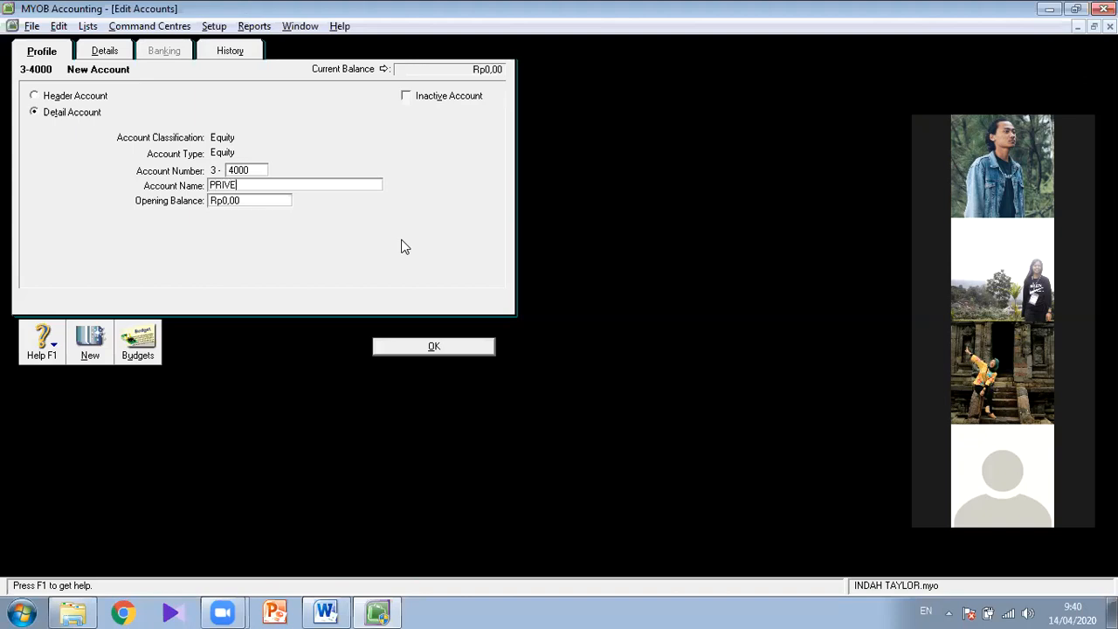
left_click(428, 348)
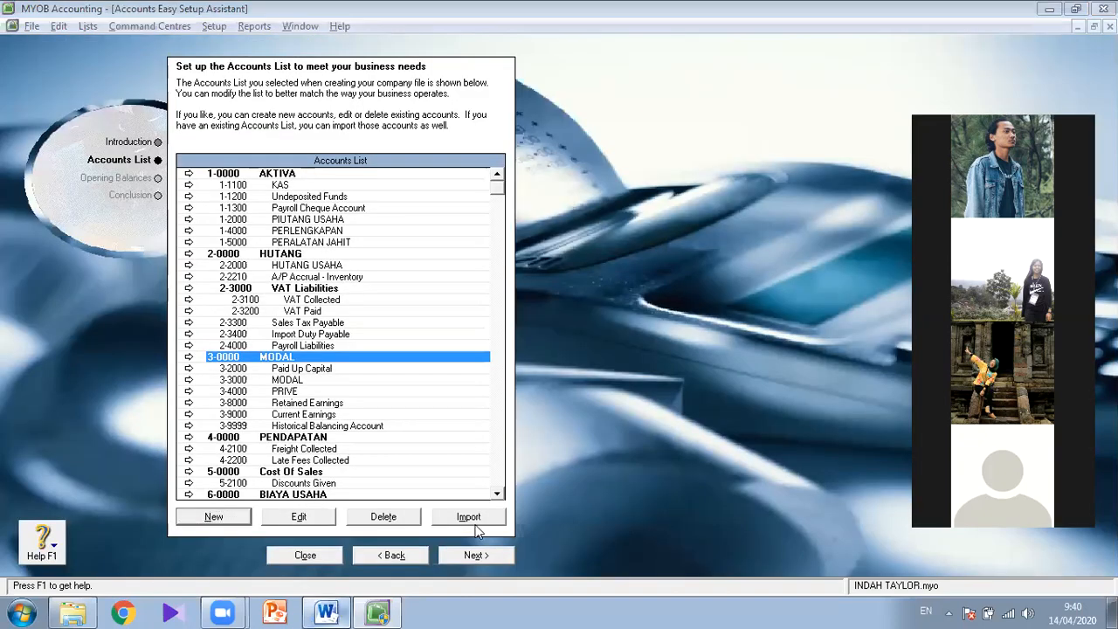
- Check the jobsheet table in Word, then create the detail account 4-1000 PENDAPATAN JAHIT of type Income in MYOB
left_click(326, 613)
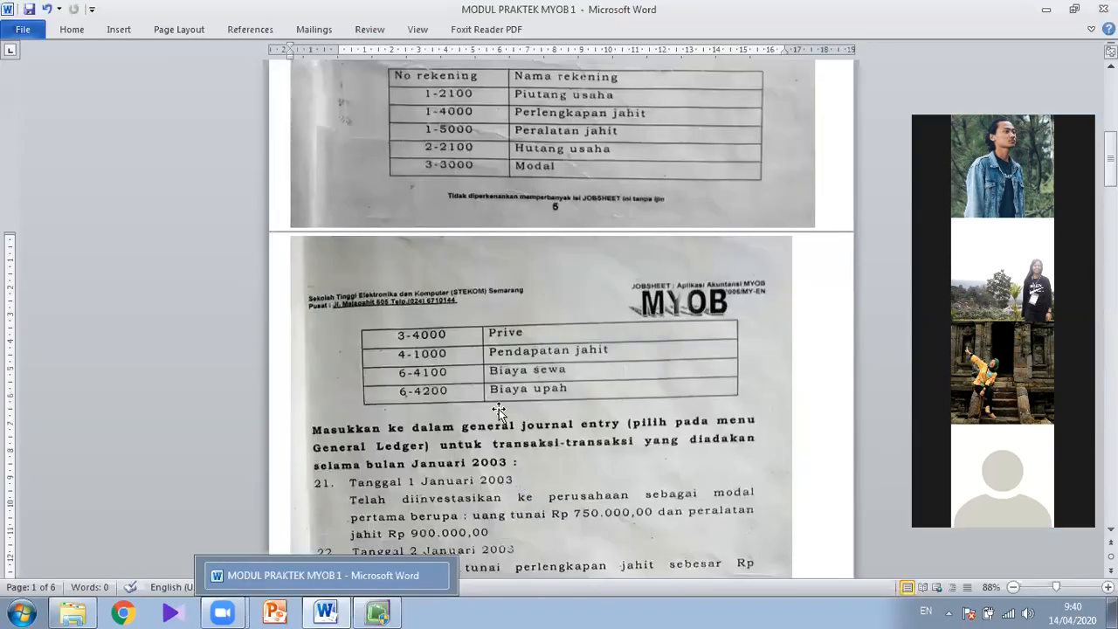
left_click(376, 612)
left_click(214, 517)
left_click(254, 155)
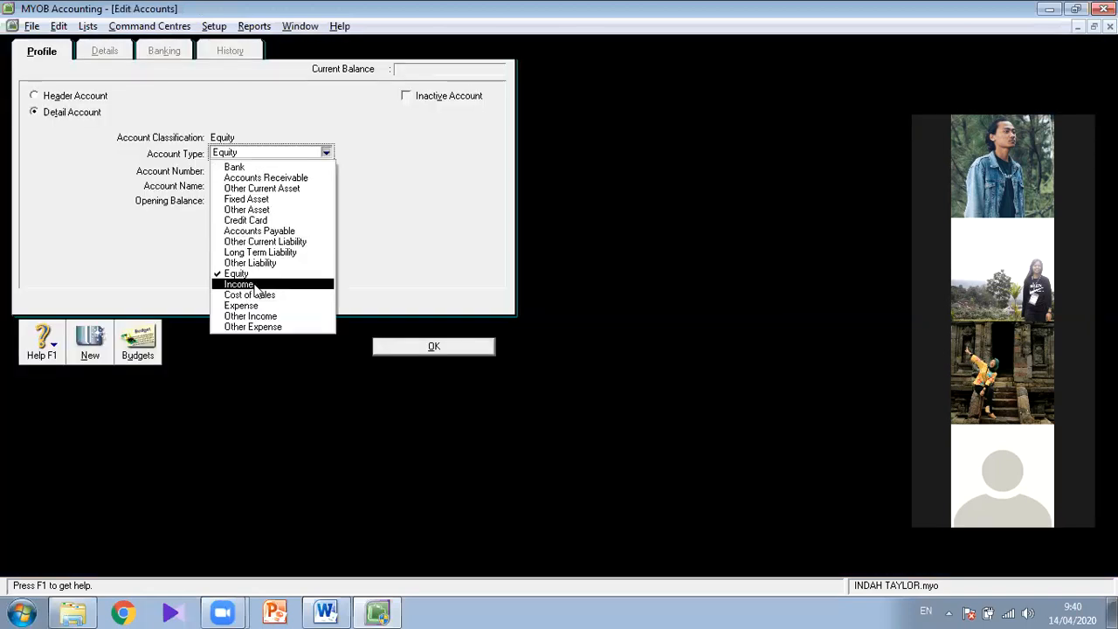
left_click(246, 170)
type("1000")
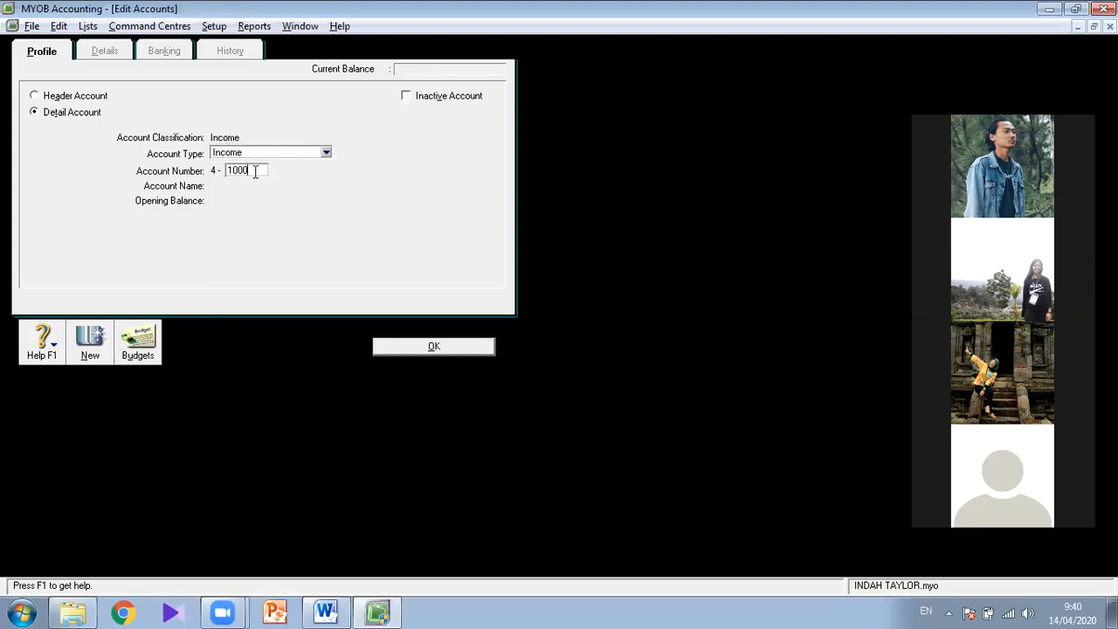
key("Tab")
type("PENDAPATAN JAHIT")
left_click(393, 348)
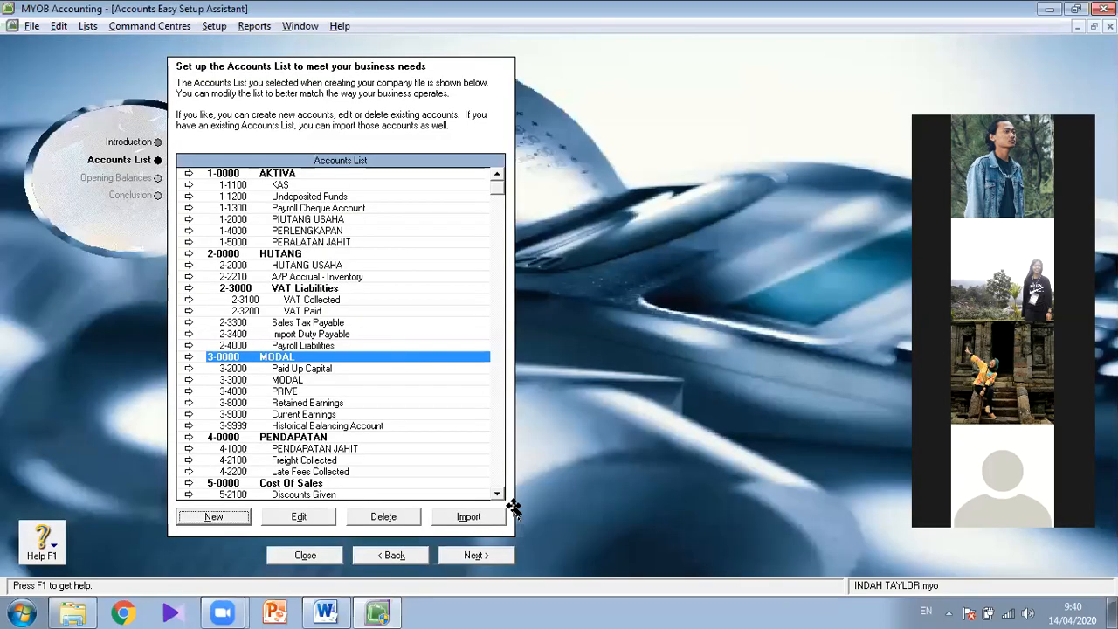
- Check the jobsheet table in Word, then create the detail account 6-4100 BIAYA SEWA of type Expense in MYOB
key("alt+Tab")
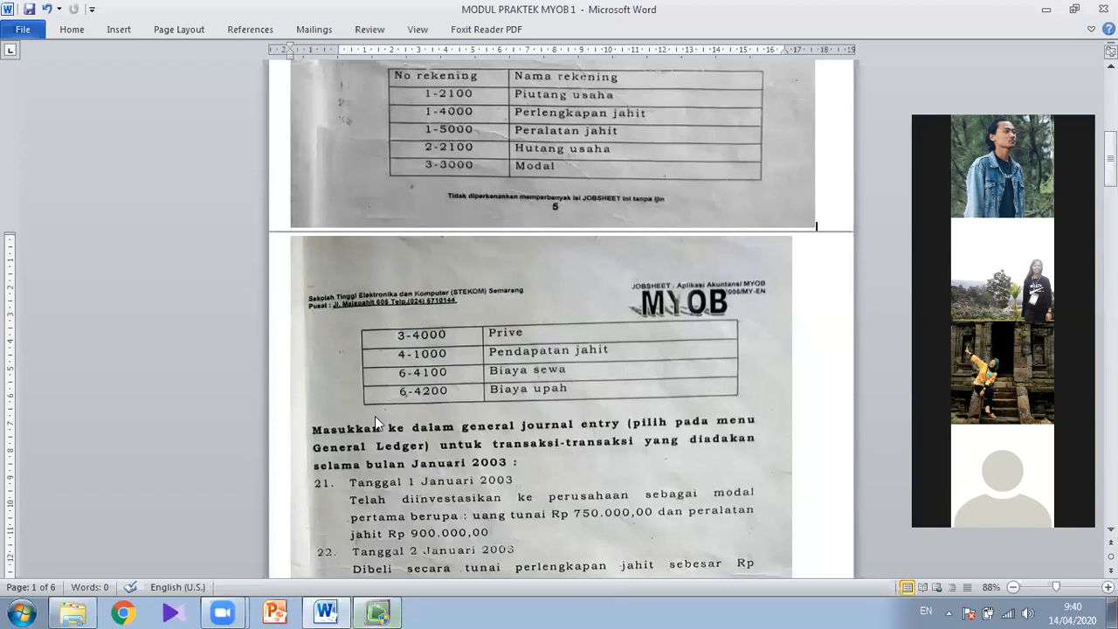
left_click(377, 611)
left_click(222, 521)
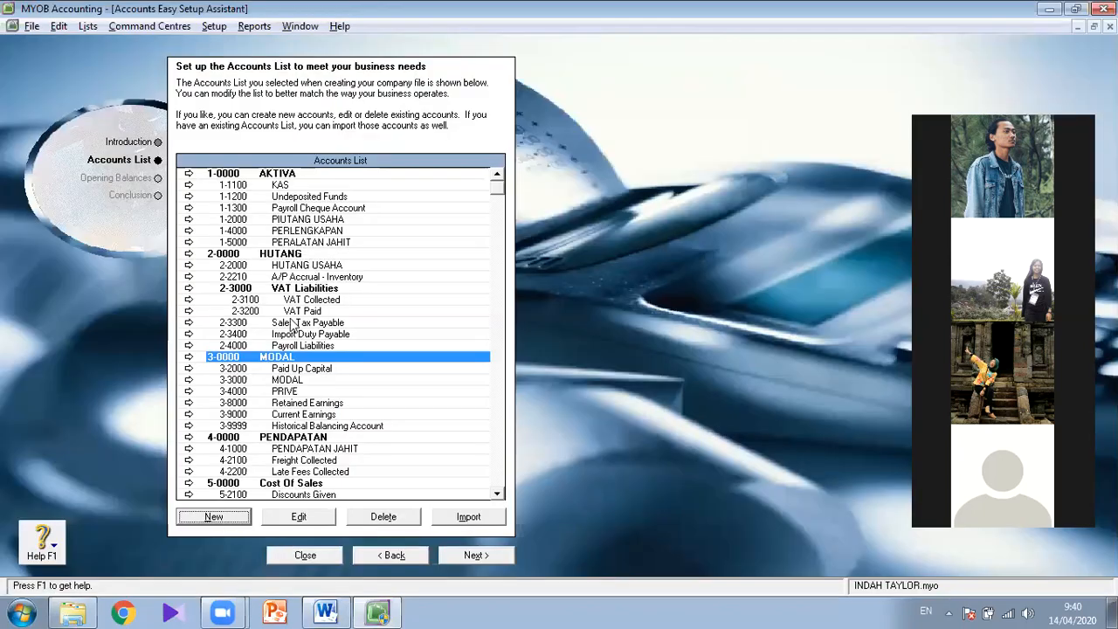
left_click(268, 155)
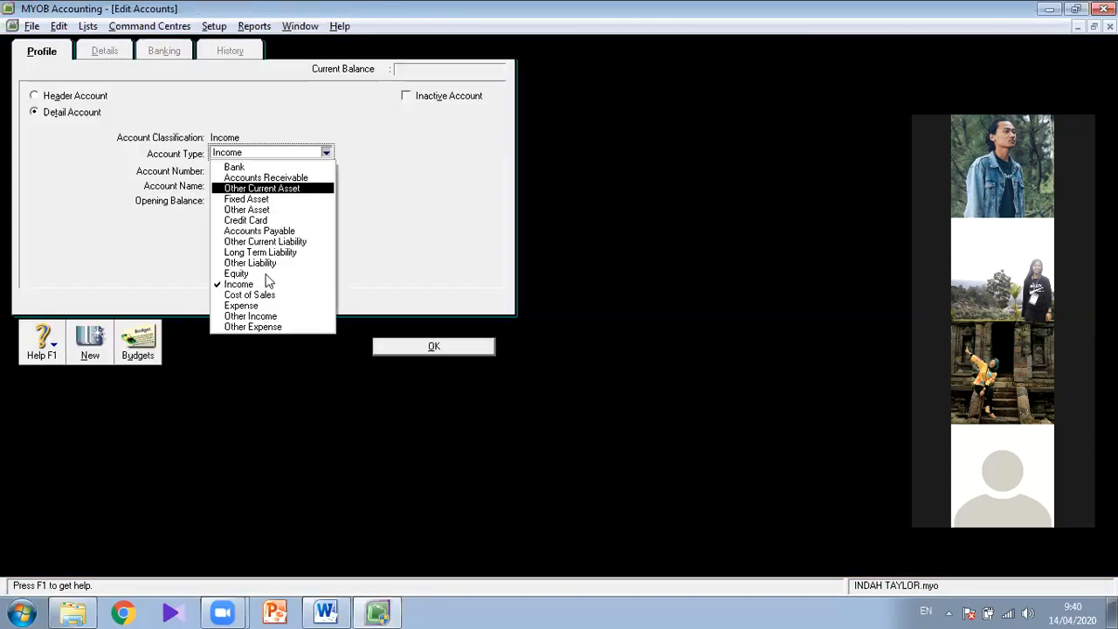
left_click(272, 307)
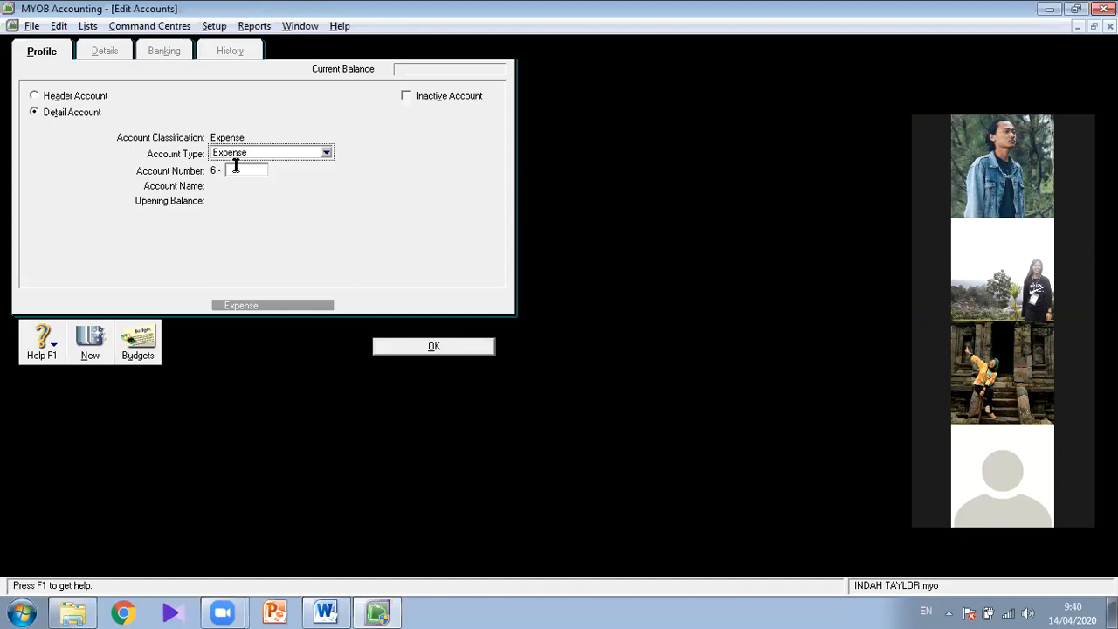
type("4100")
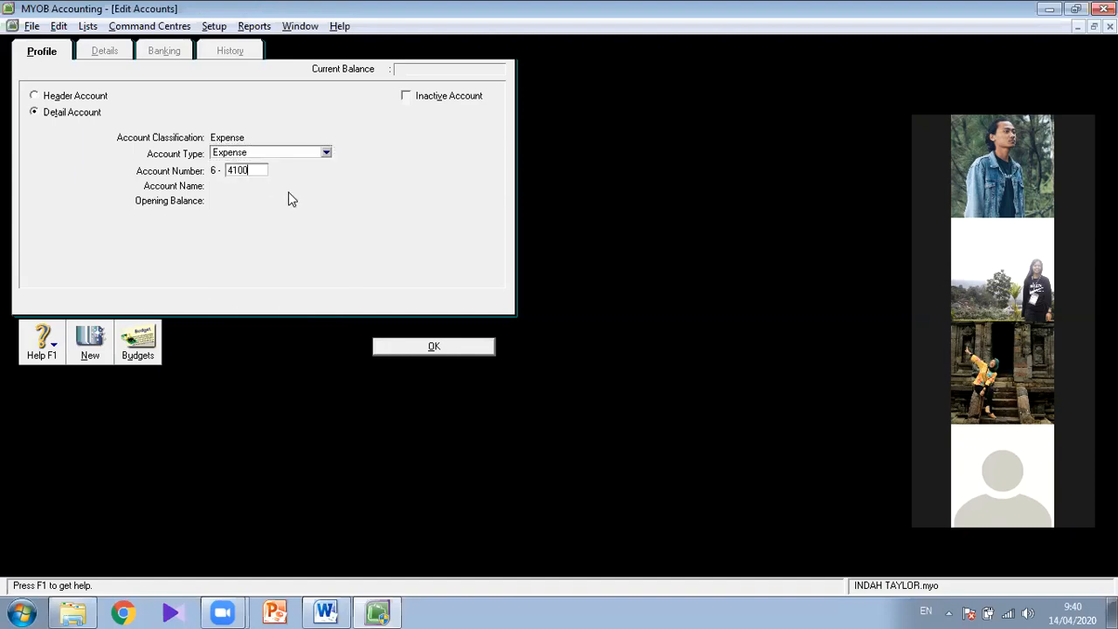
key("Tab")
key("alt+Tab")
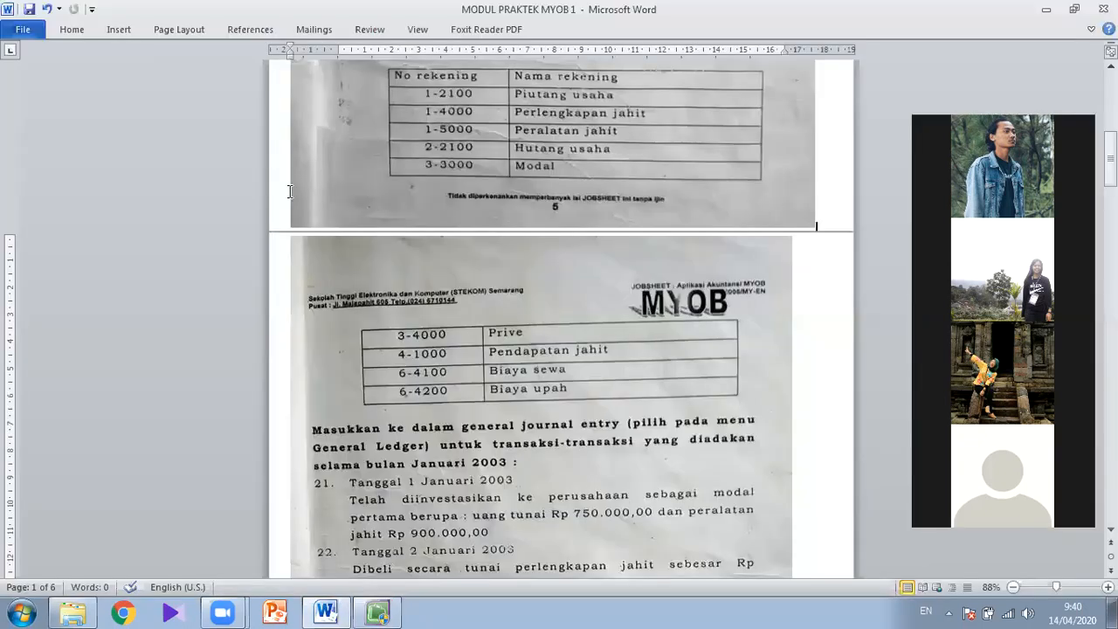
key("alt+Tab")
type("BIAYA SEWA")
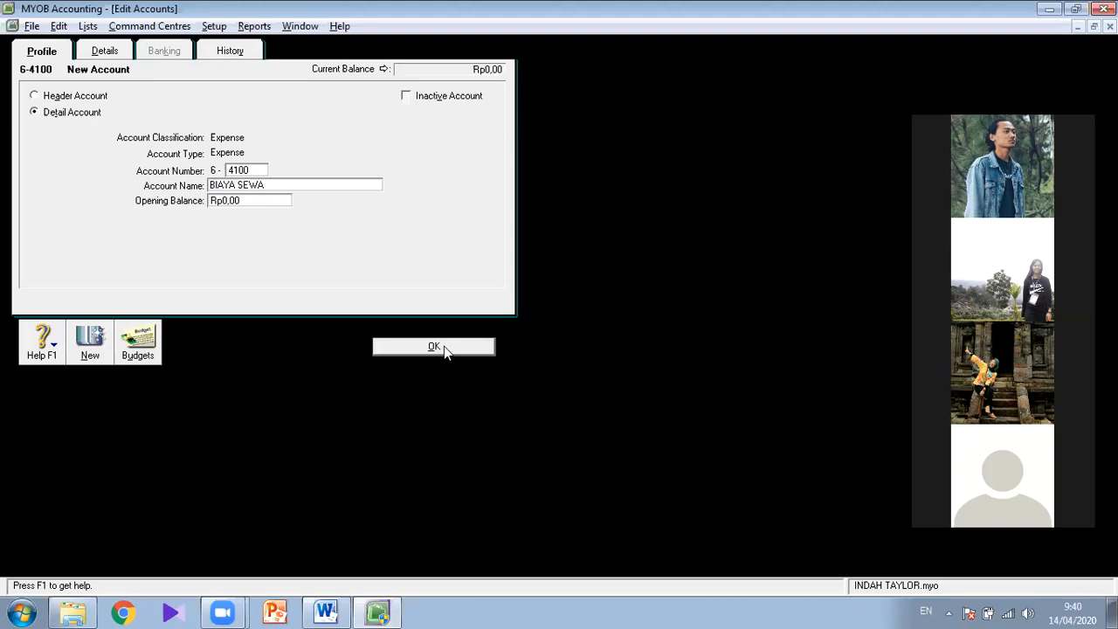
- Check the jobsheet table in Word, then create the detail account 6-4200 BIAYA UPAH of type Expense in MYOB
key("alt+Tab")
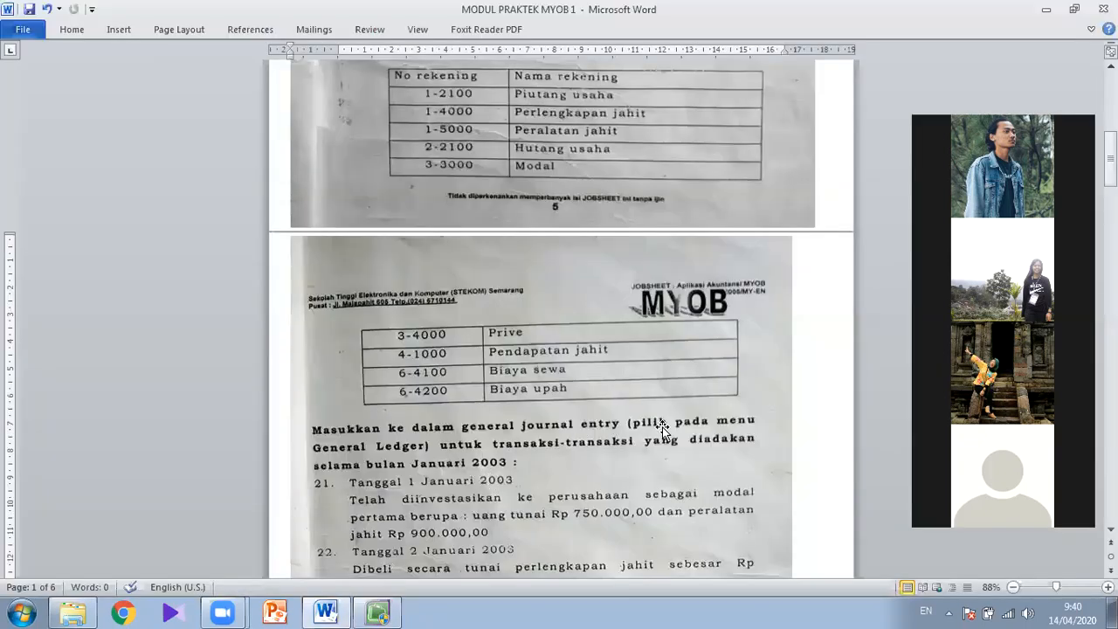
key("alt+Tab")
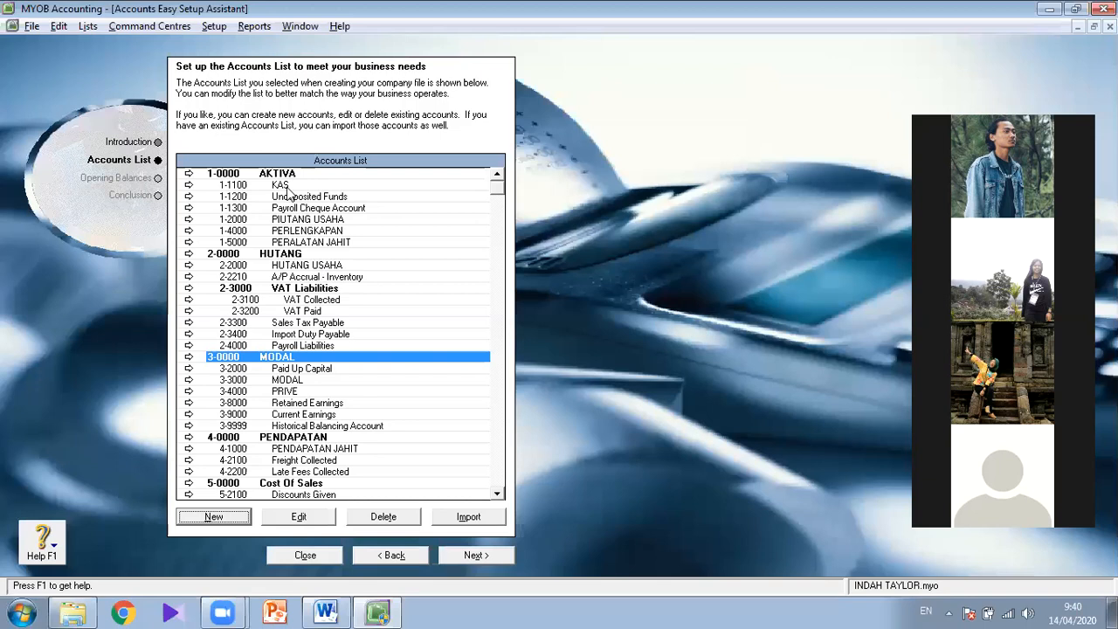
left_click(223, 518)
left_click(288, 152)
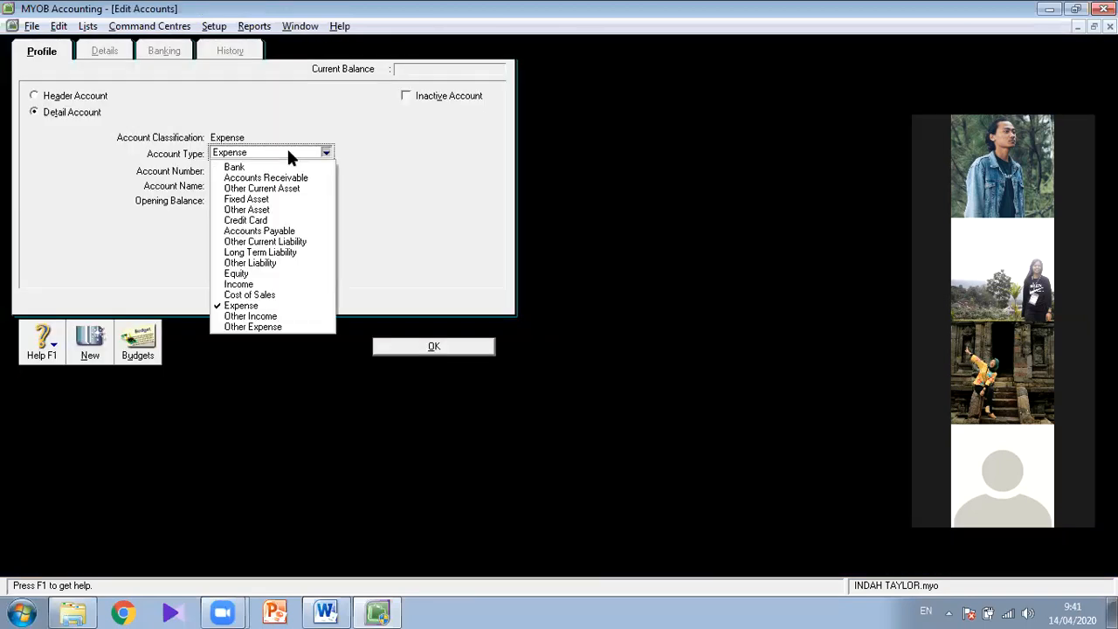
left_click(255, 305)
type("4200")
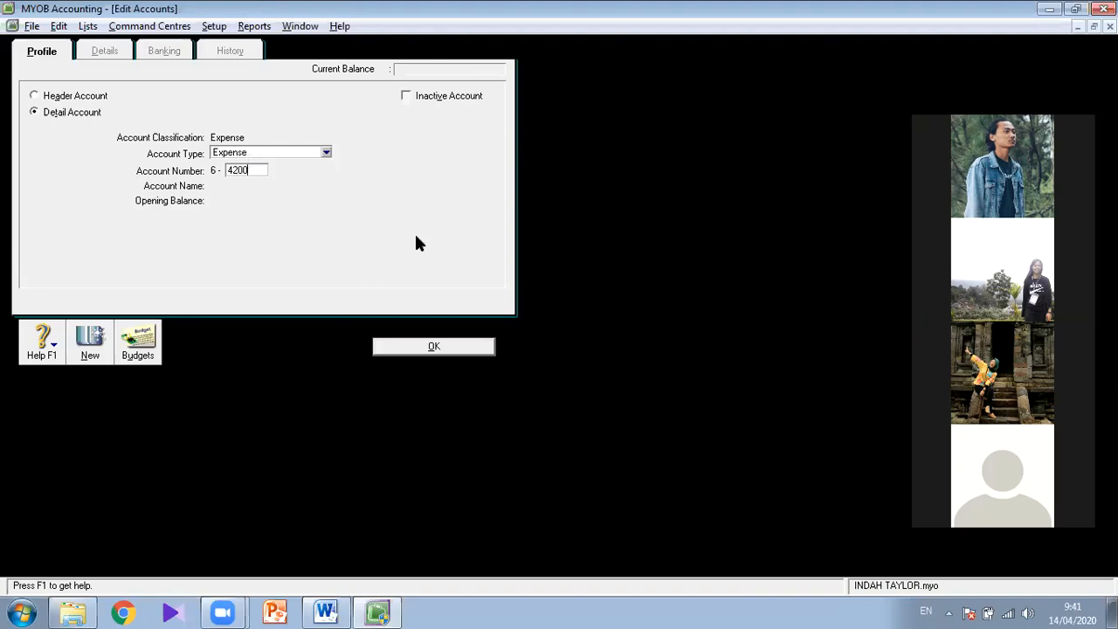
key("Tab")
type("B")
type("l")
type("AYA ")
type("UPAH")
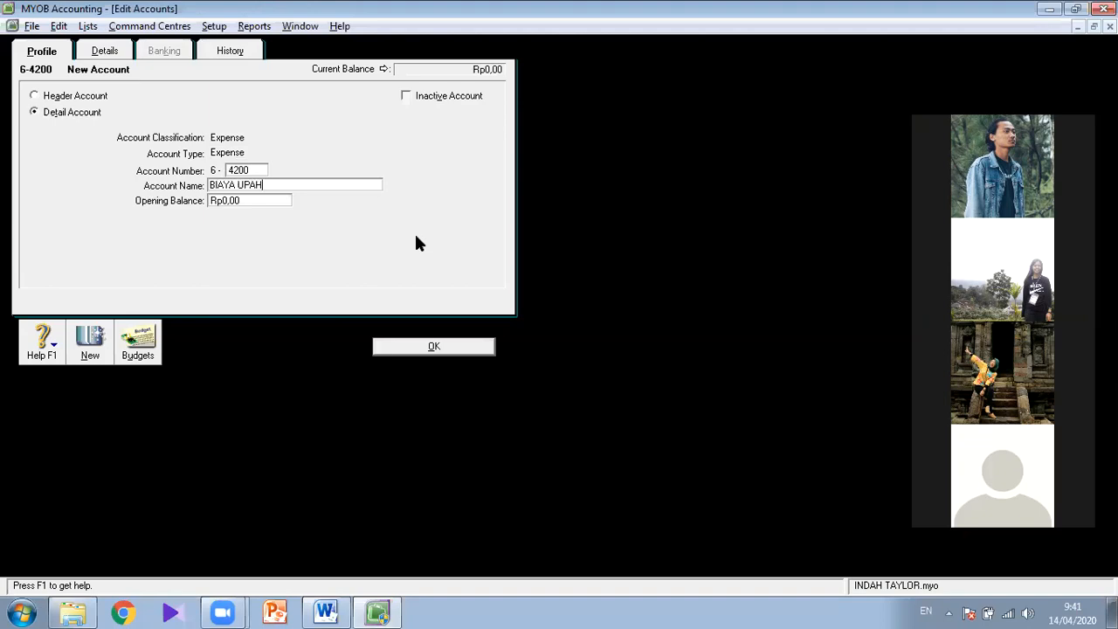
left_click(428, 348)
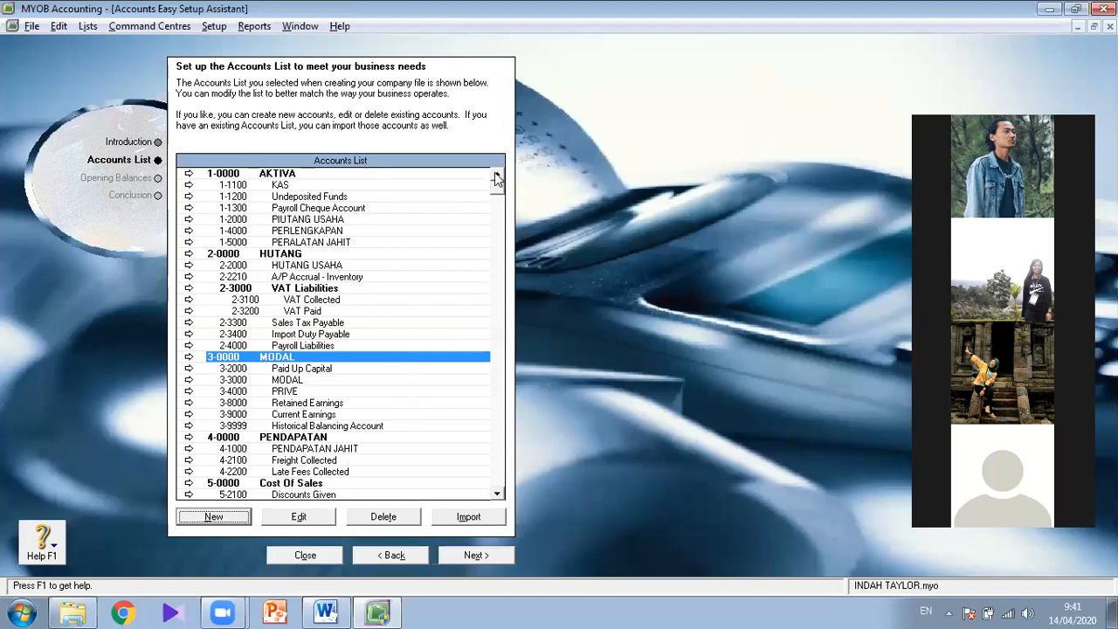
- Finish the accounts list and advance the Accounts Easy Setup Assistant to the opening balances
left_click(441, 175)
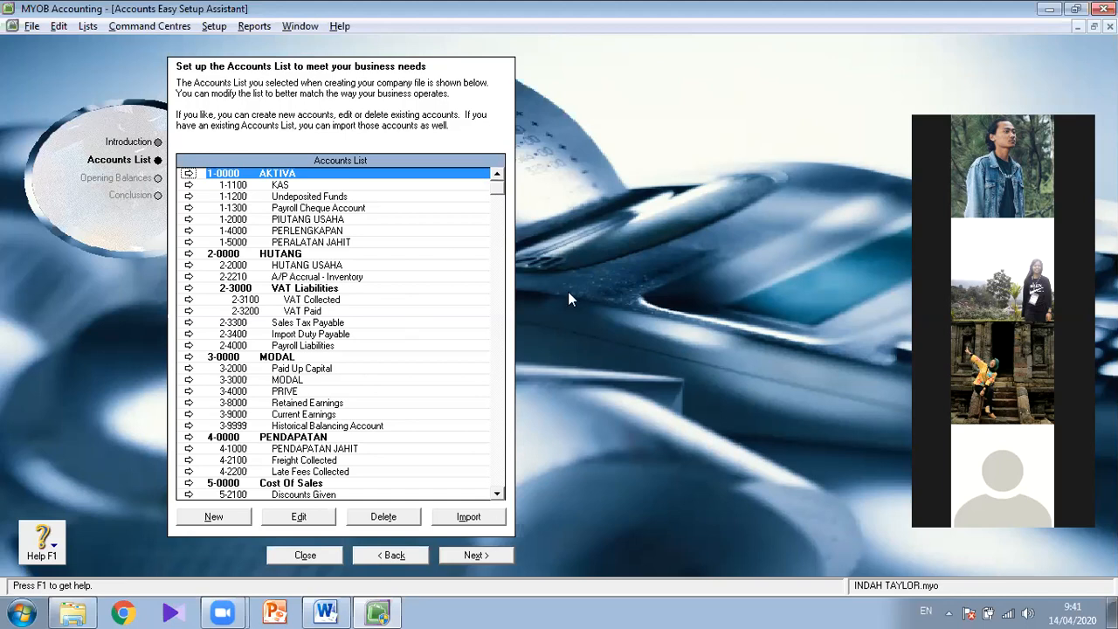
left_click(473, 554)
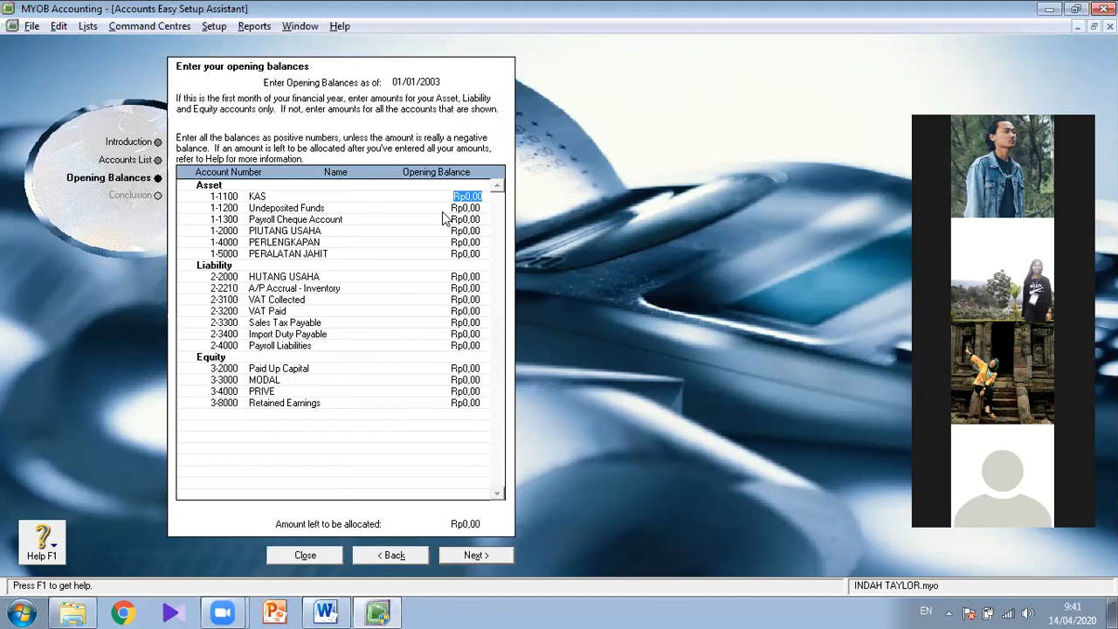
- Switch to the jobsheet in Word and read the January 2003 general journal transactions from item 21 onward
left_click(328, 611)
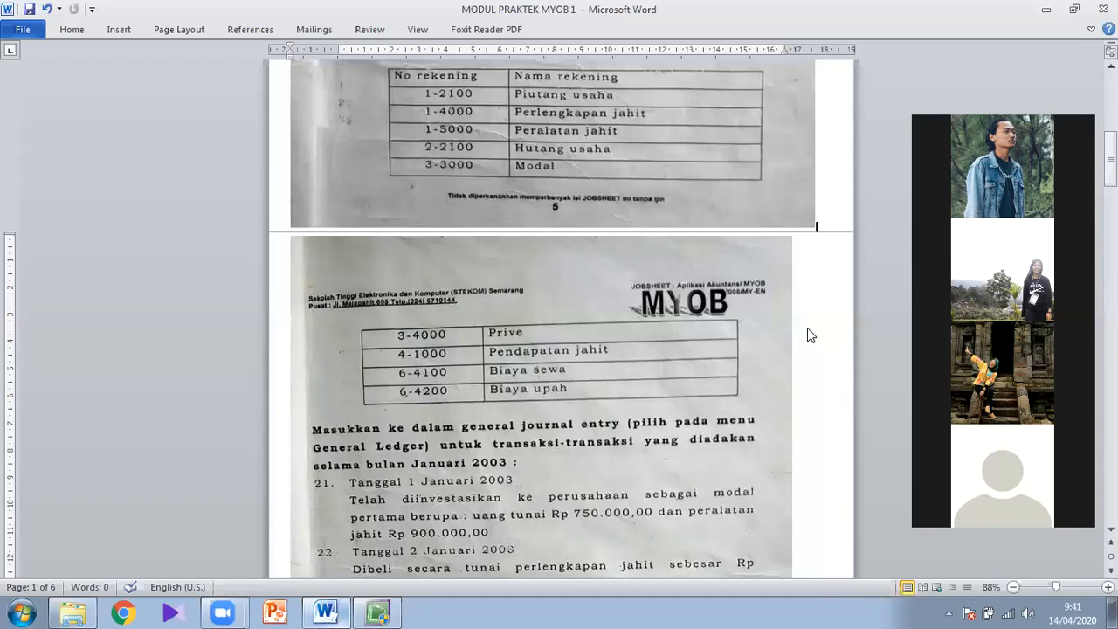
scroll(511, 363, "down", 2)
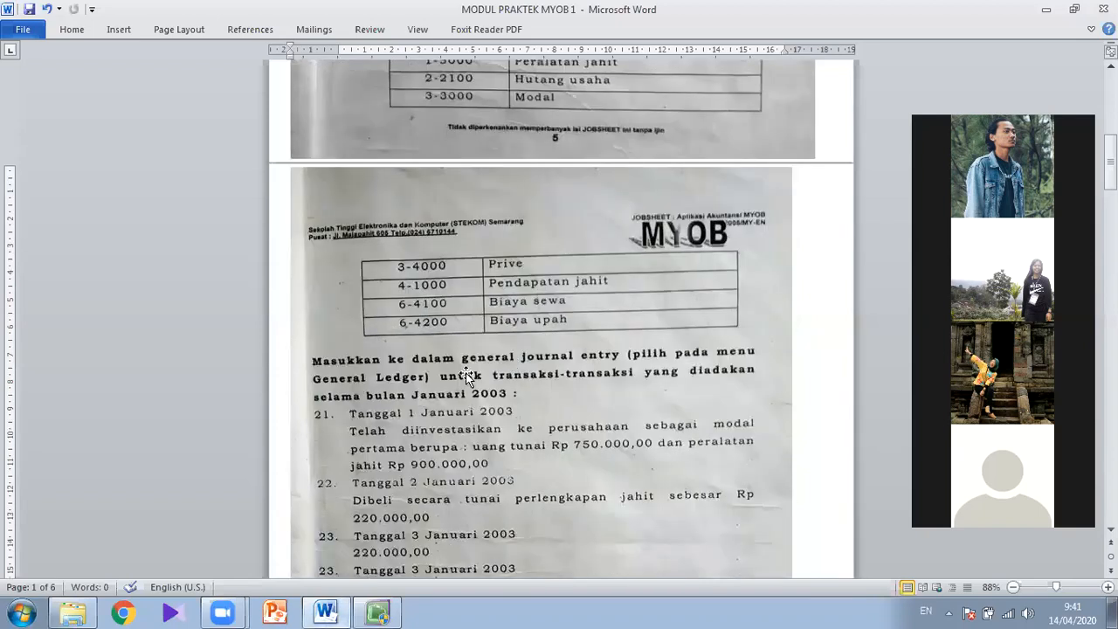
scroll(467, 375, "down", 2)
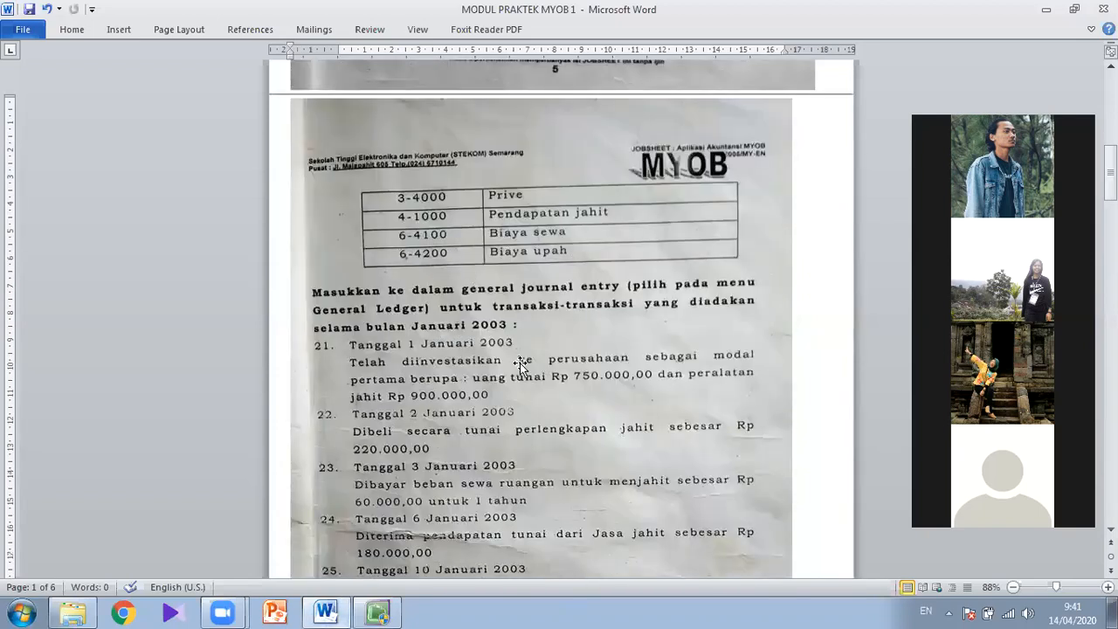
scroll(521, 374, "down", 1)
scroll(454, 301, "down", 1)
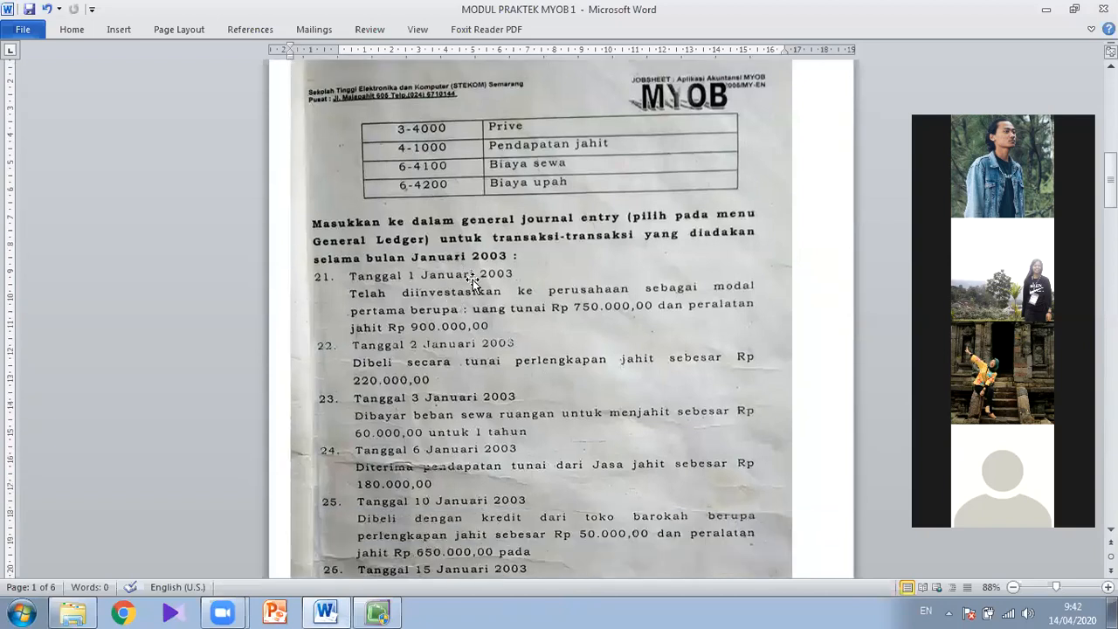
scroll(467, 297, "down", 2)
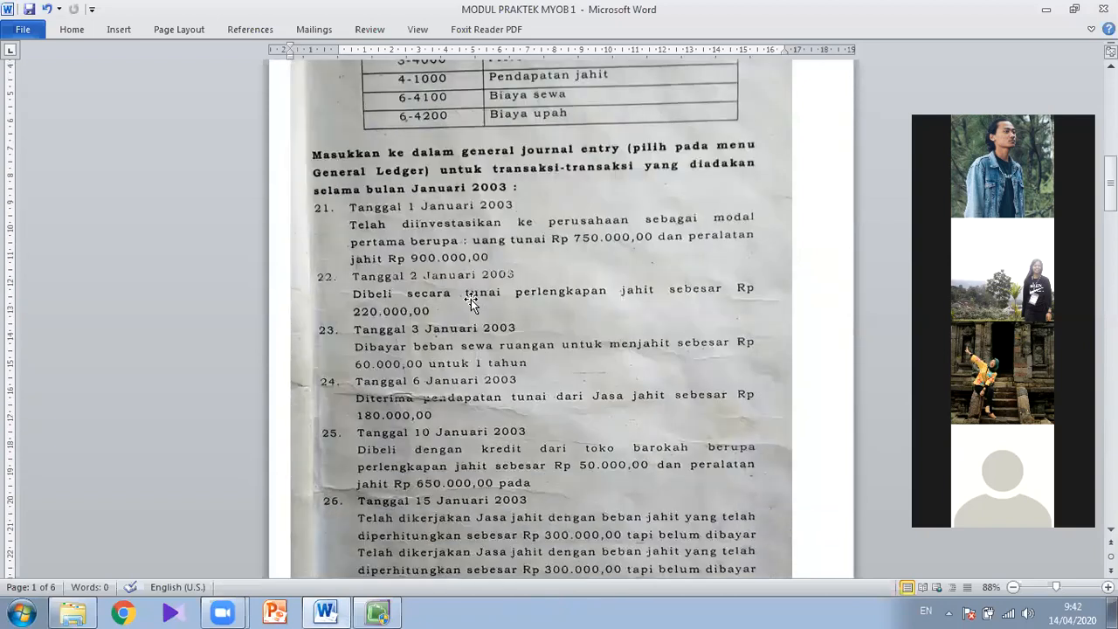
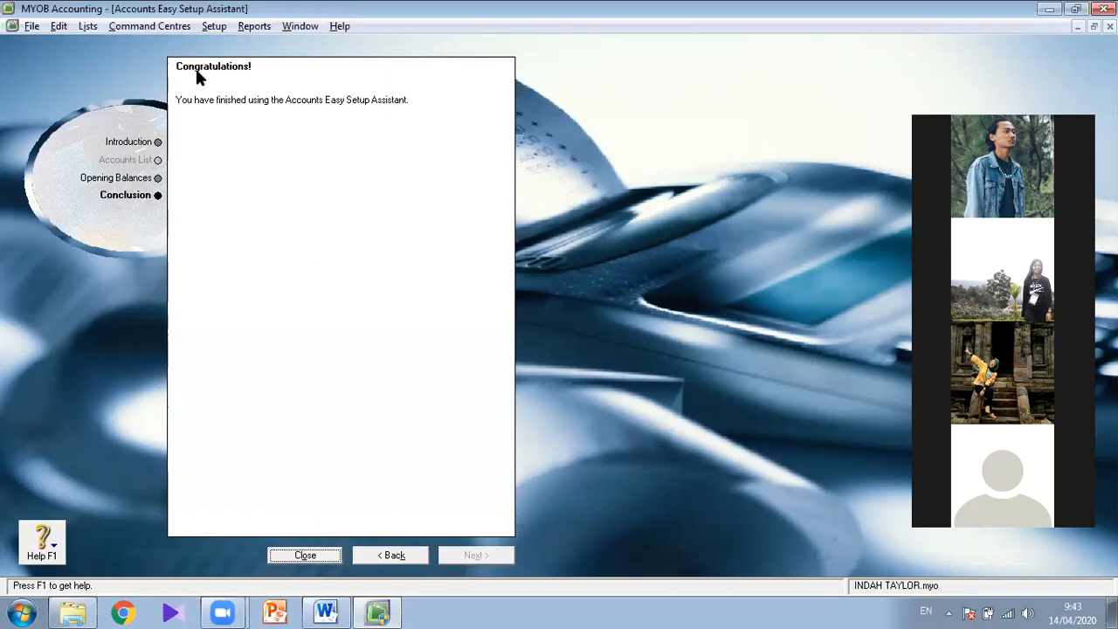
- Finish the Accounts Easy Setup Assistant and close the company setup window to reach the Command Centre
left_click(305, 557)
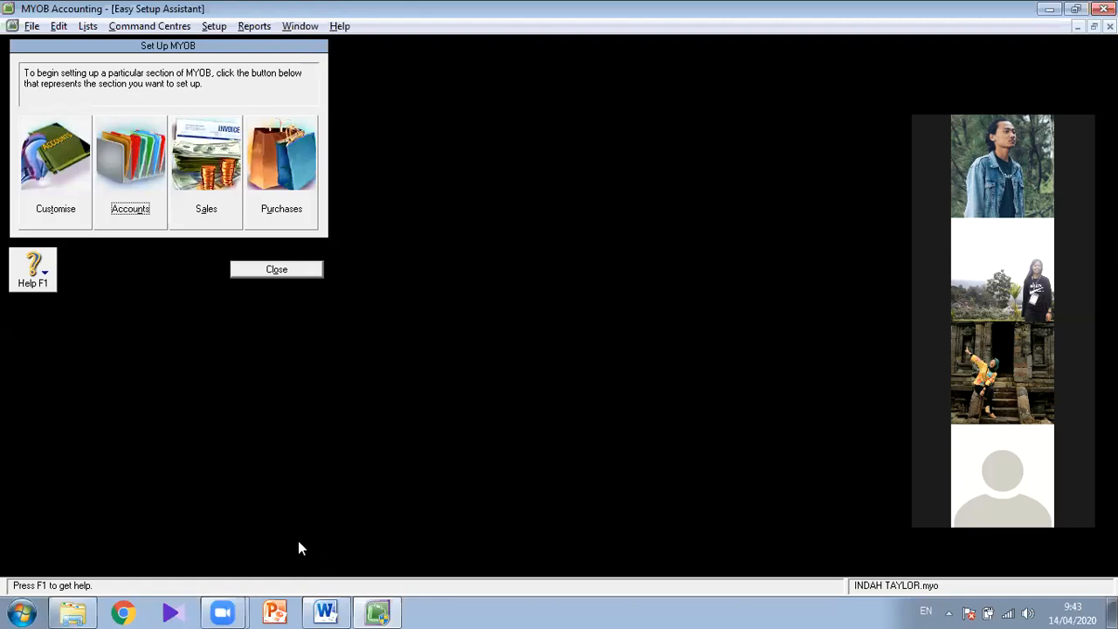
left_click(276, 269)
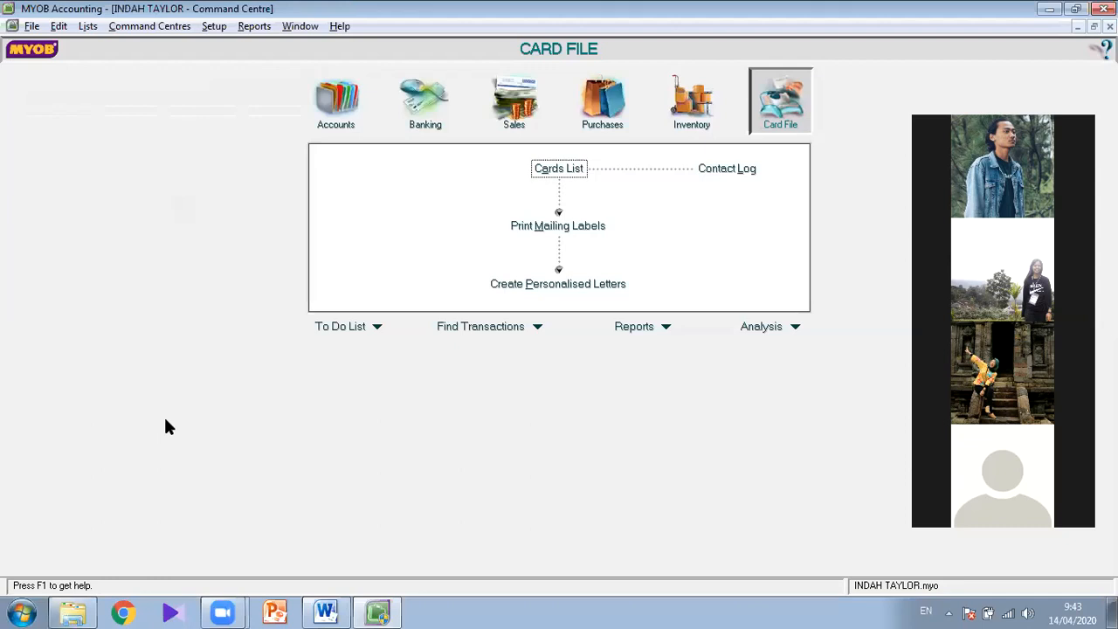
left_click(564, 166)
left_click(214, 27)
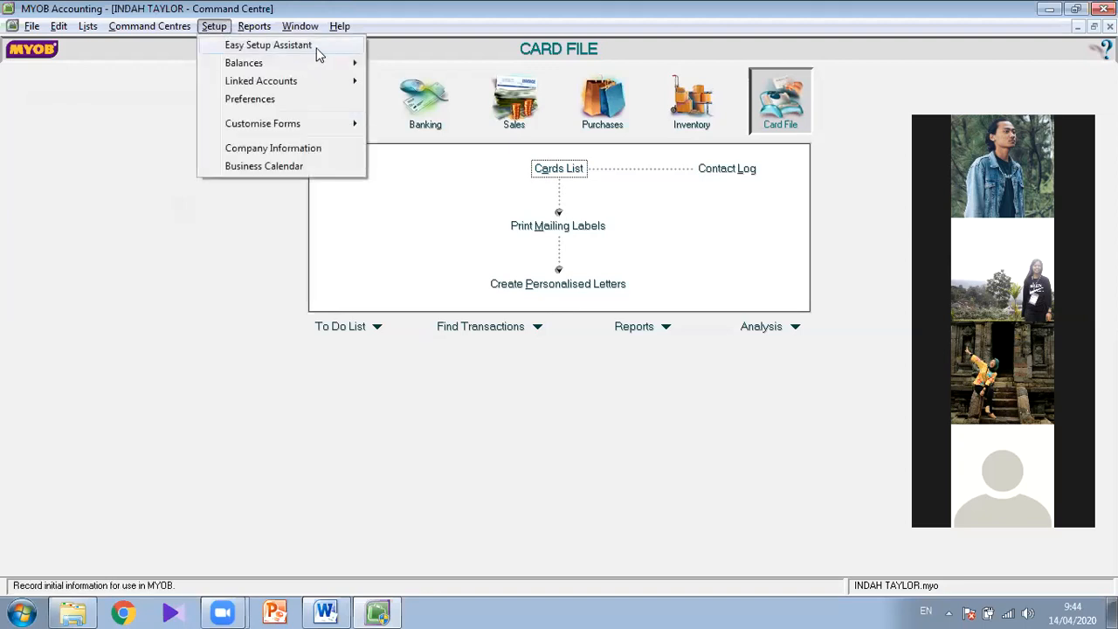
left_click(316, 46)
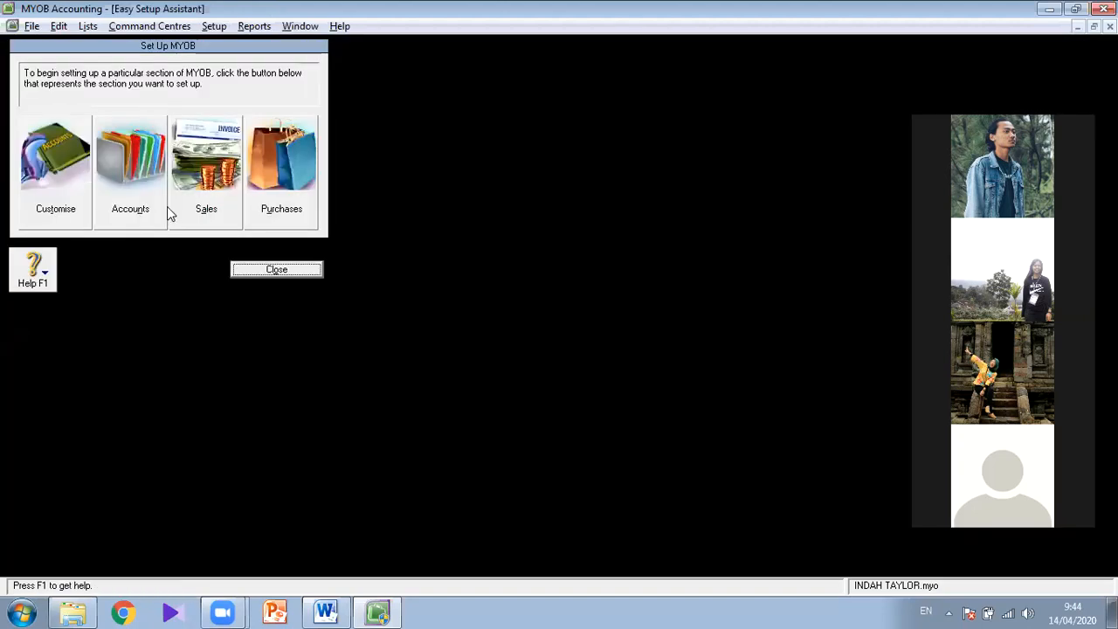
left_click(319, 268)
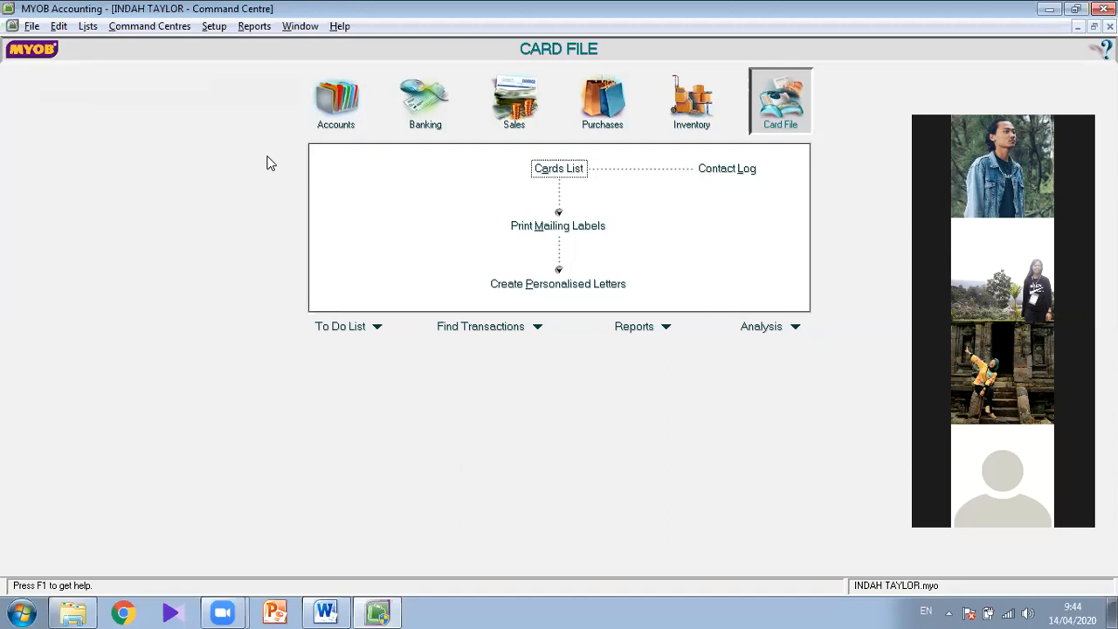
- Open a new general journal entry from the Accounts command centre, and read the 1 January 2003 transaction on the jobsheet in Word
left_click(339, 105)
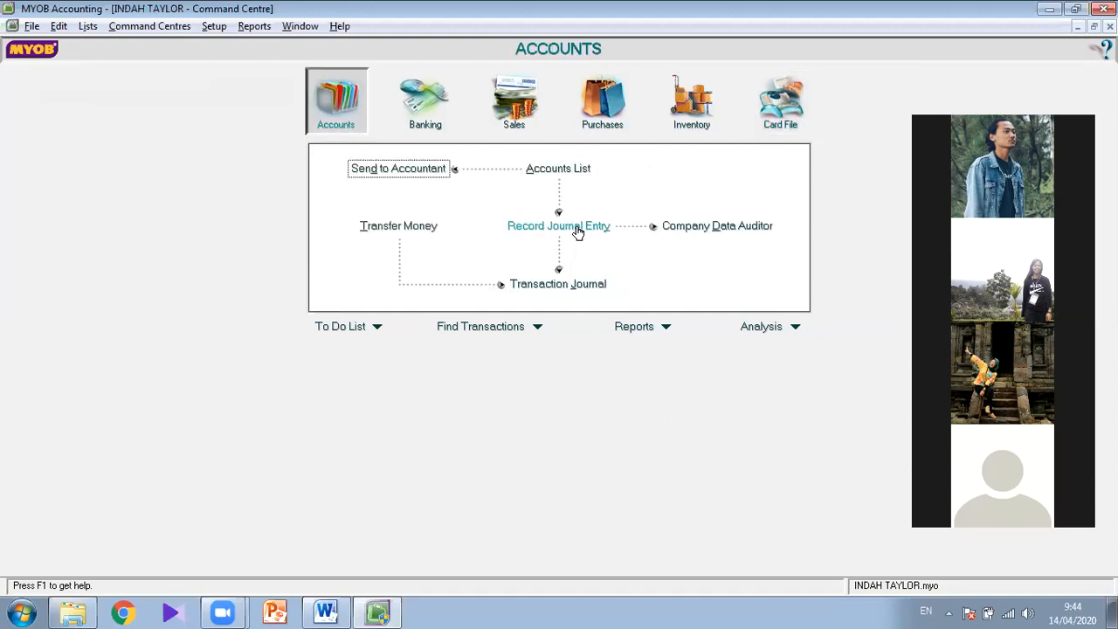
left_click(552, 231)
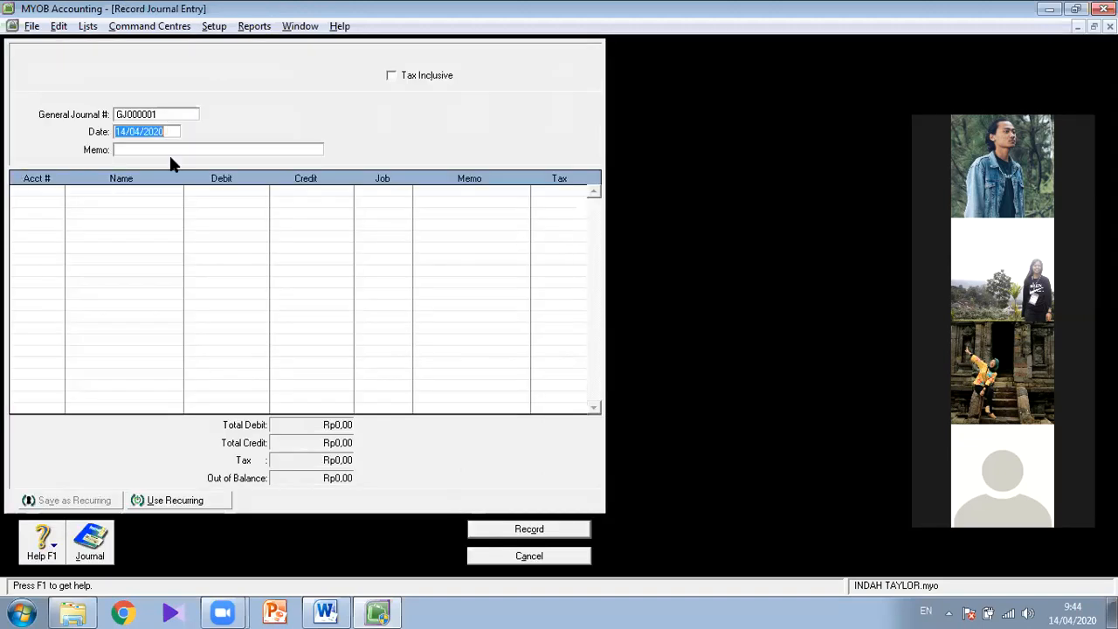
left_click(339, 608)
scroll(608, 276, "down", 5)
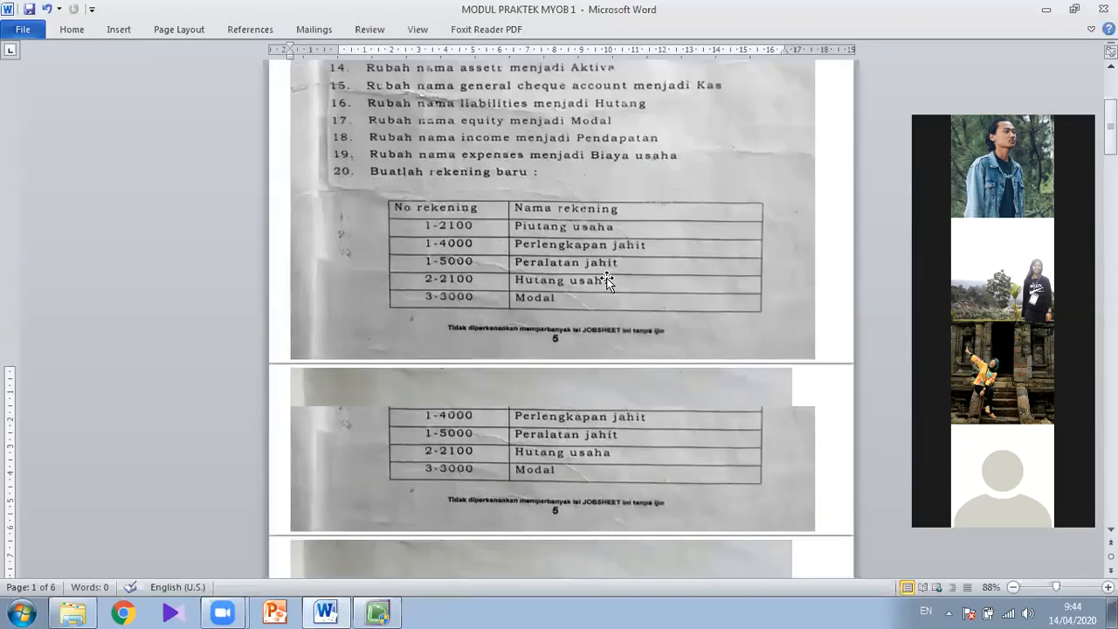
scroll(601, 277, "down", 5)
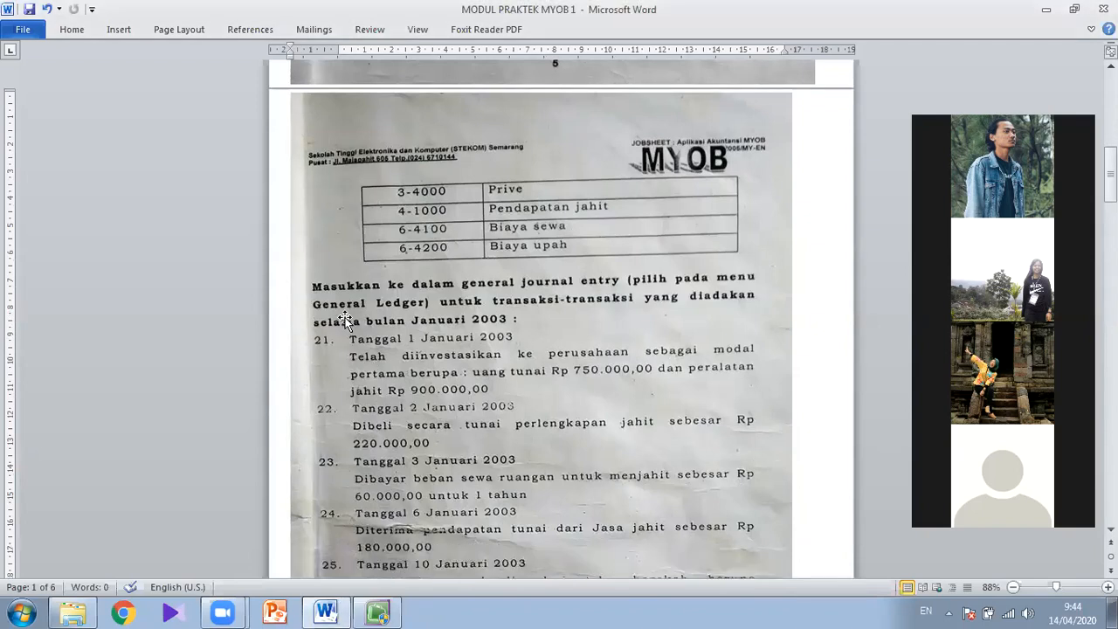
scroll(748, 337, "down", 1)
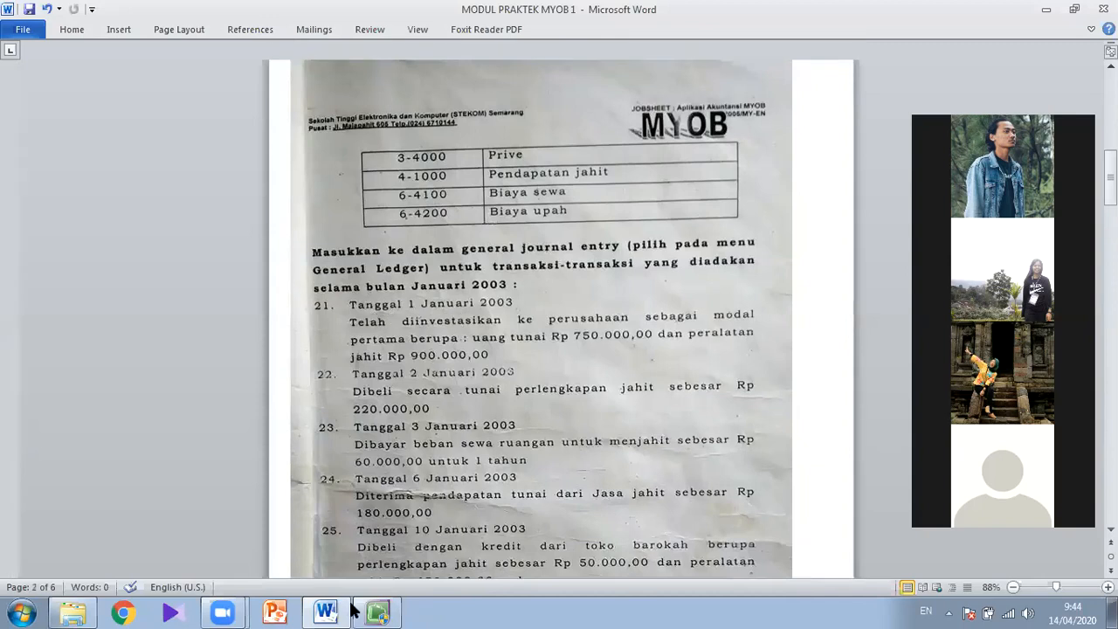
mouse_move(378, 611)
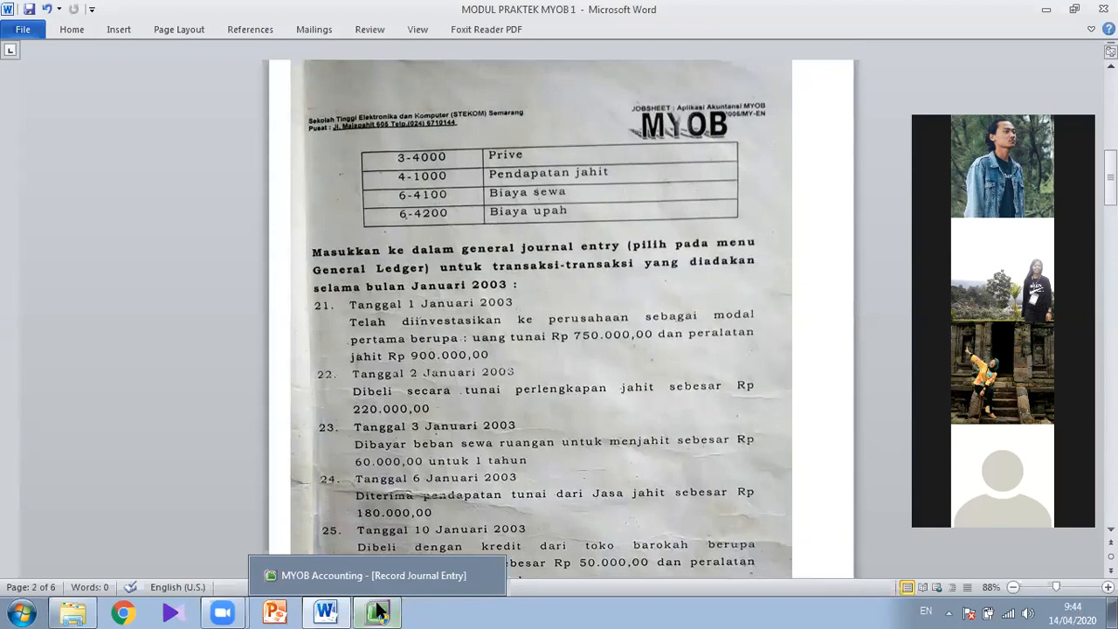
left_click(378, 611)
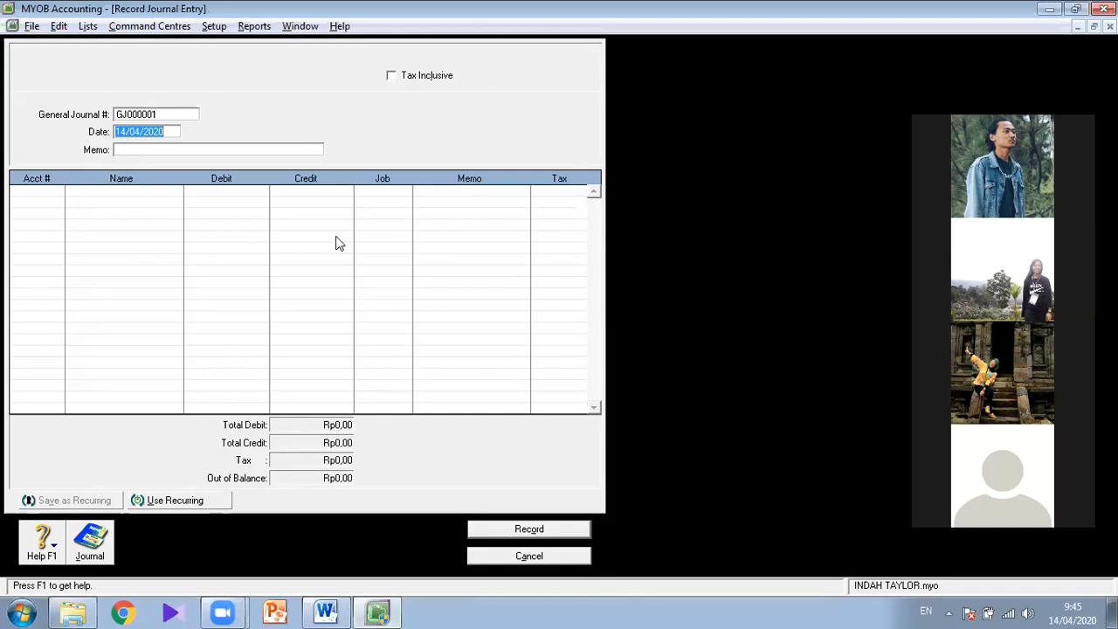
- Enter SETOR MODAL AWAL as the memo of the general journal entry
key("Tab")
type("SO")
key("BackSpace")
type("ETOR ")
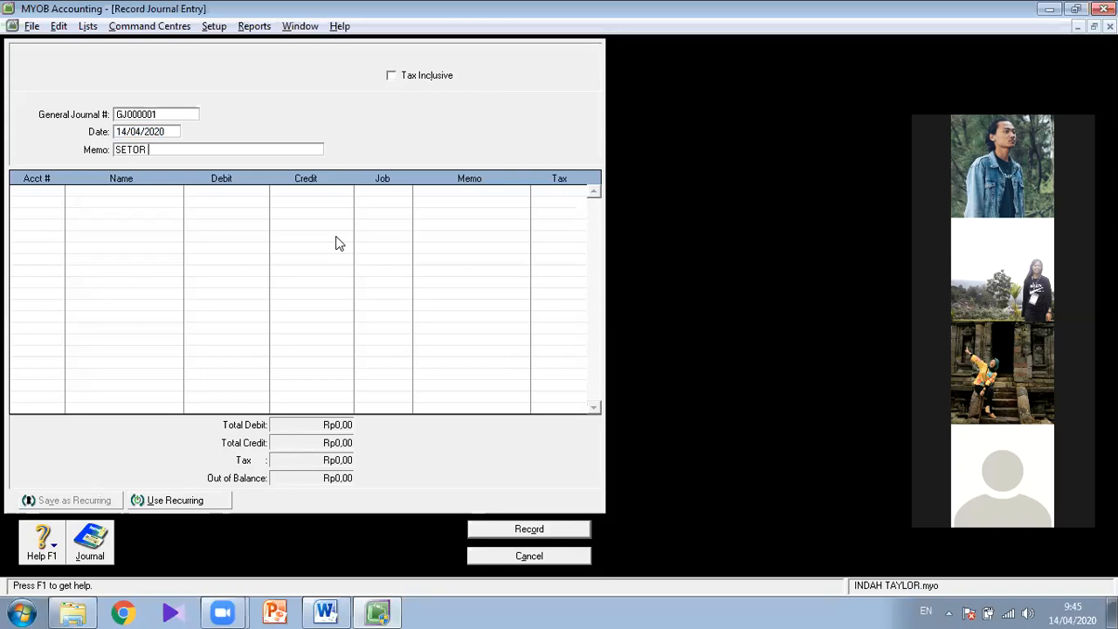
type("MODAL AWAL")
- Recheck the jobsheet transaction in Word, then set the journal entry's date in MYOB to 01/01/2003
left_click(327, 612)
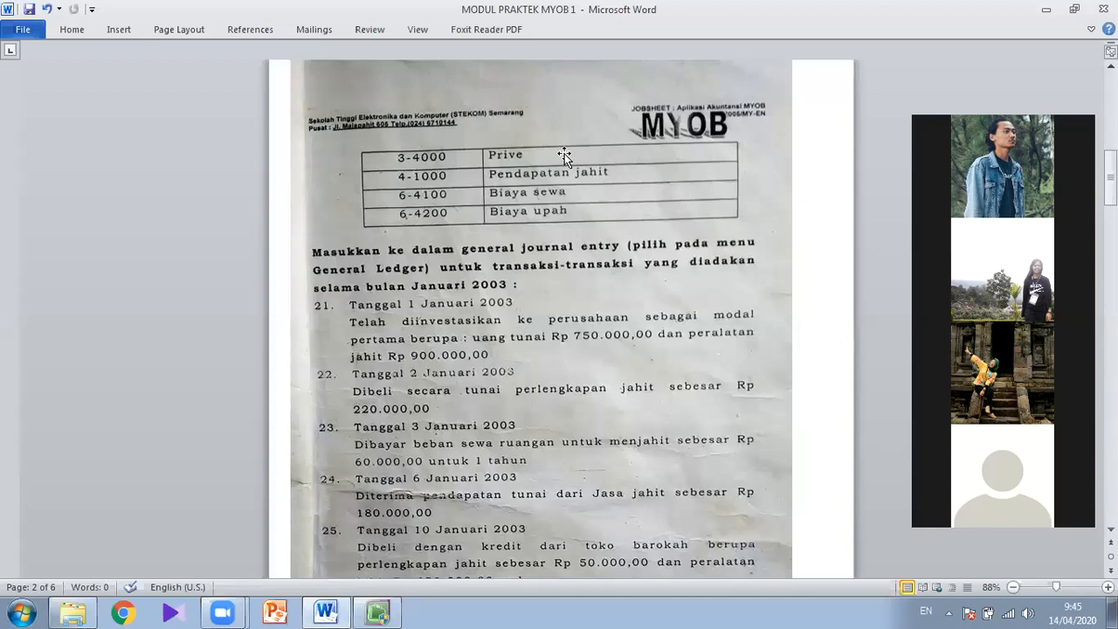
key("alt+Tab")
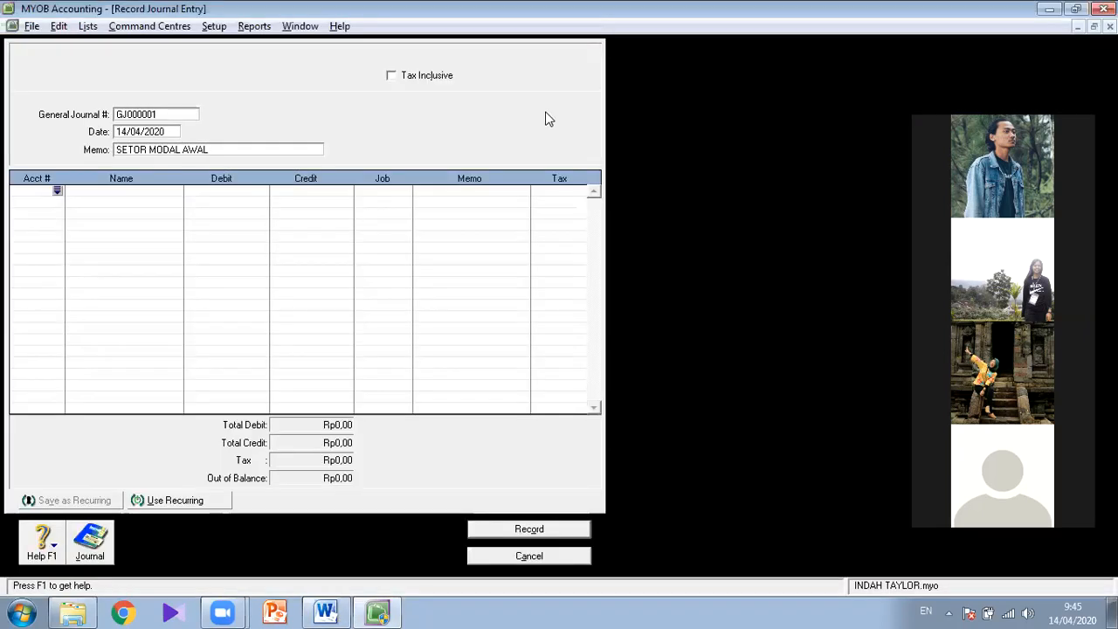
key("alt+Tab")
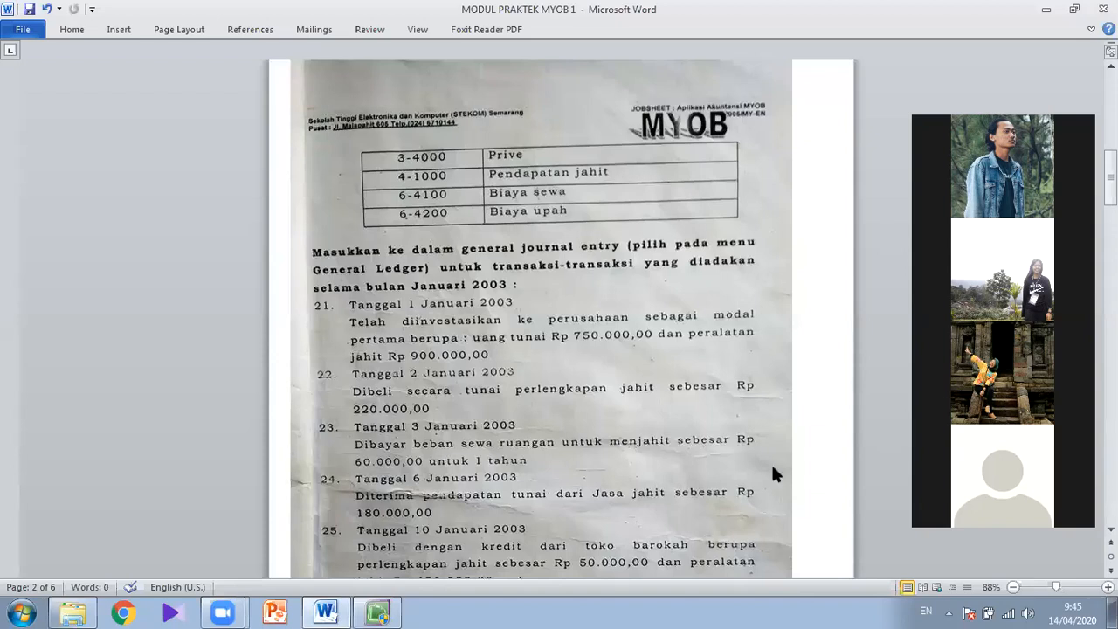
key("alt+Tab")
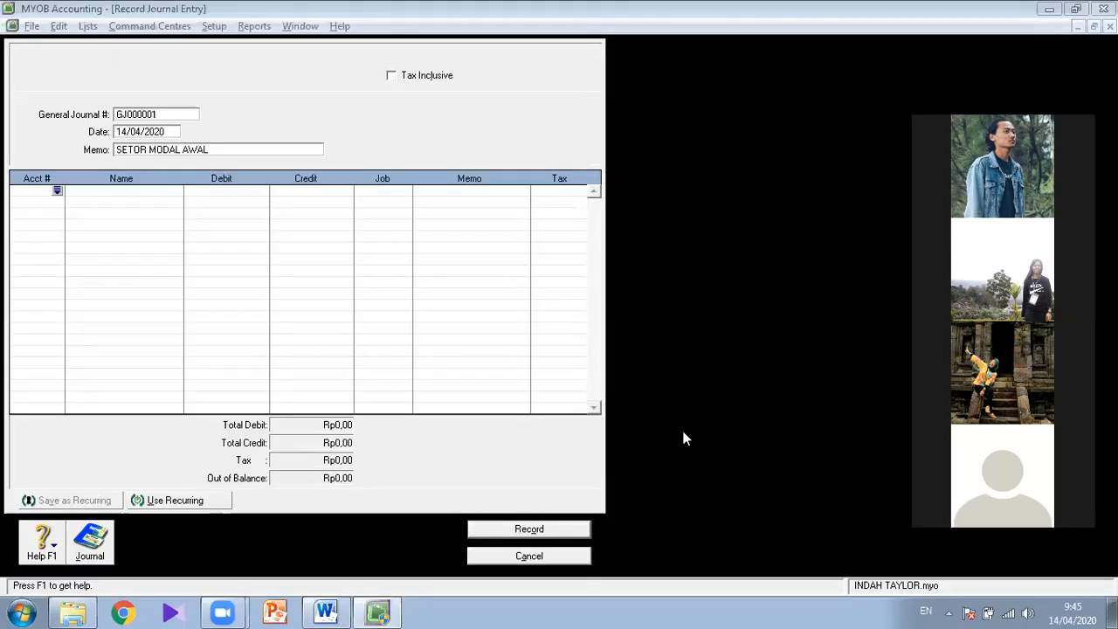
left_click(196, 146)
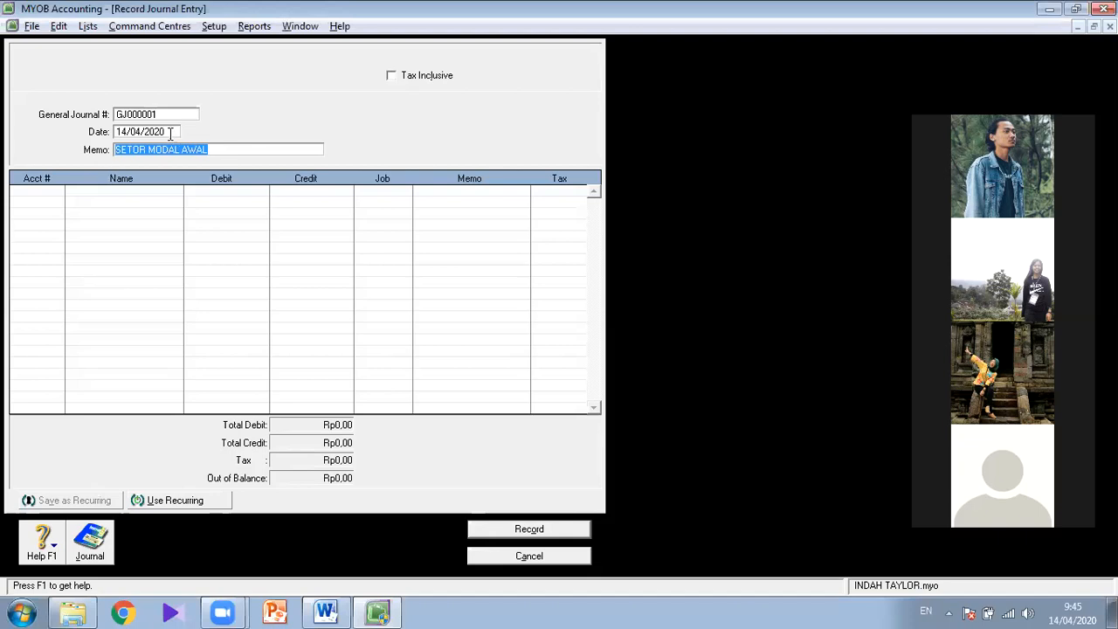
key("shift+Tab")
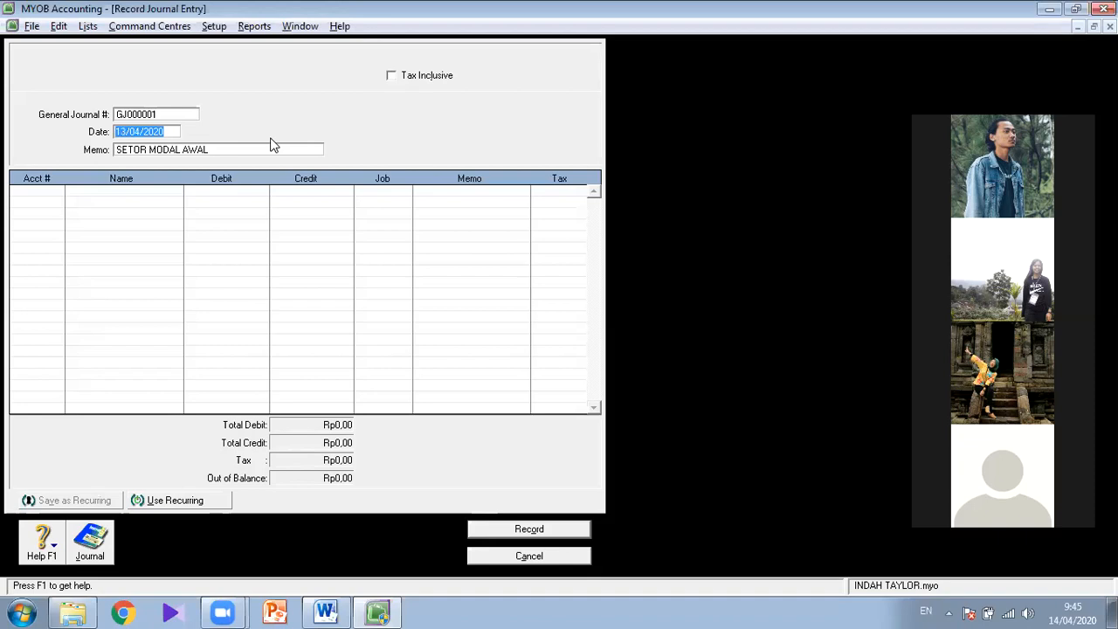
type("01/10")
key("BackSpace")
key("BackSpace")
type("01/2003")
left_click(326, 608)
key("alt+Tab")
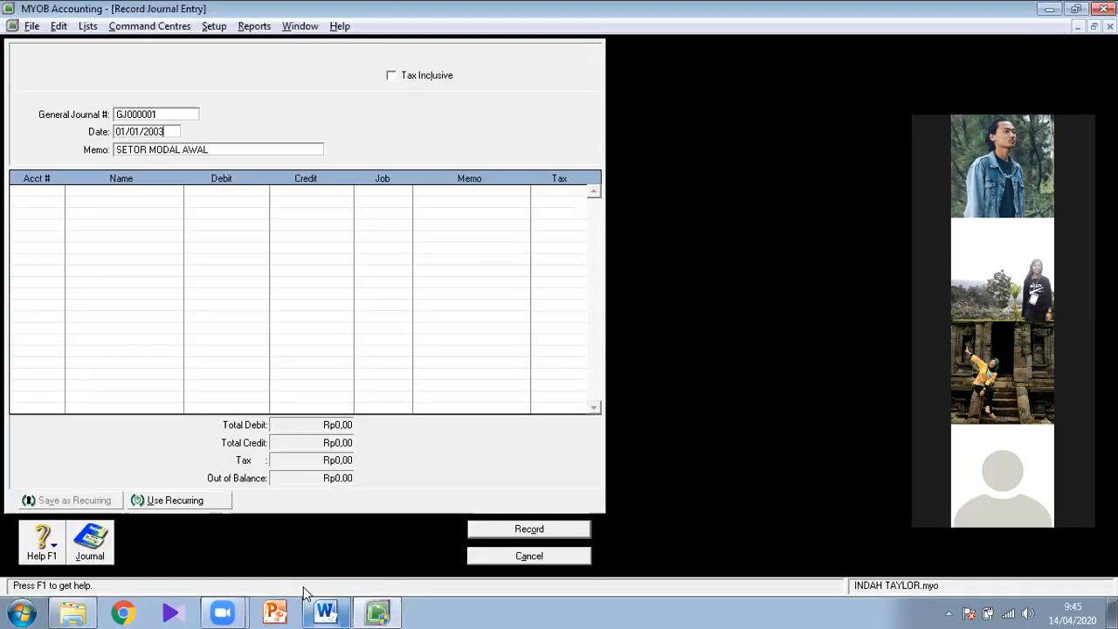
- Enter account 1-1100 KAS on the first journal line with a debit of 750000, checking the amount in the Word jobsheet
left_click(23, 193)
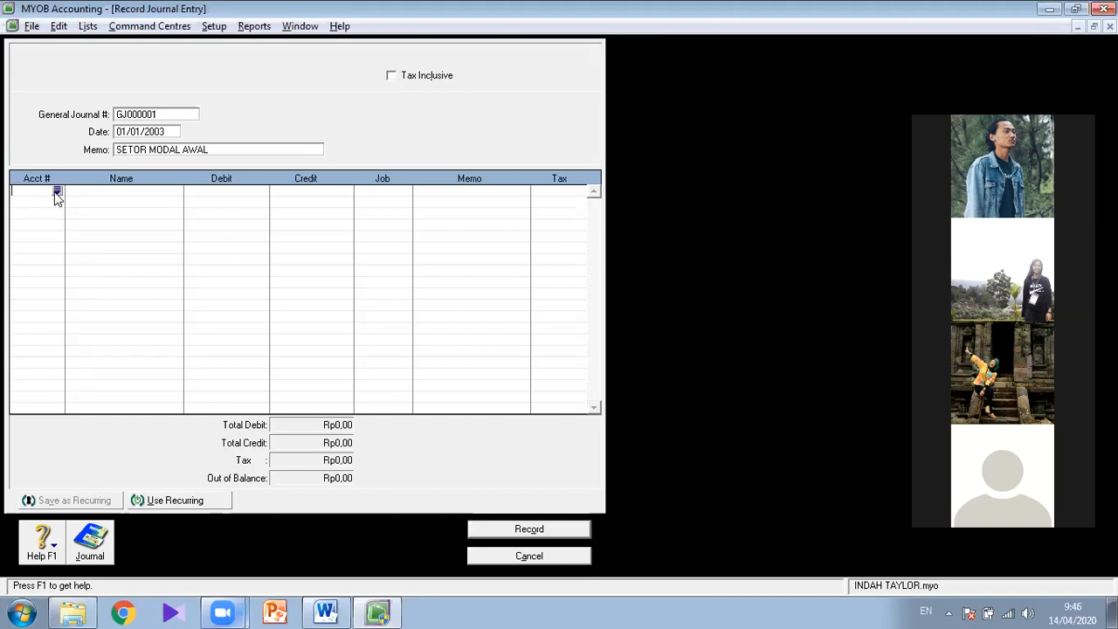
left_click(57, 192)
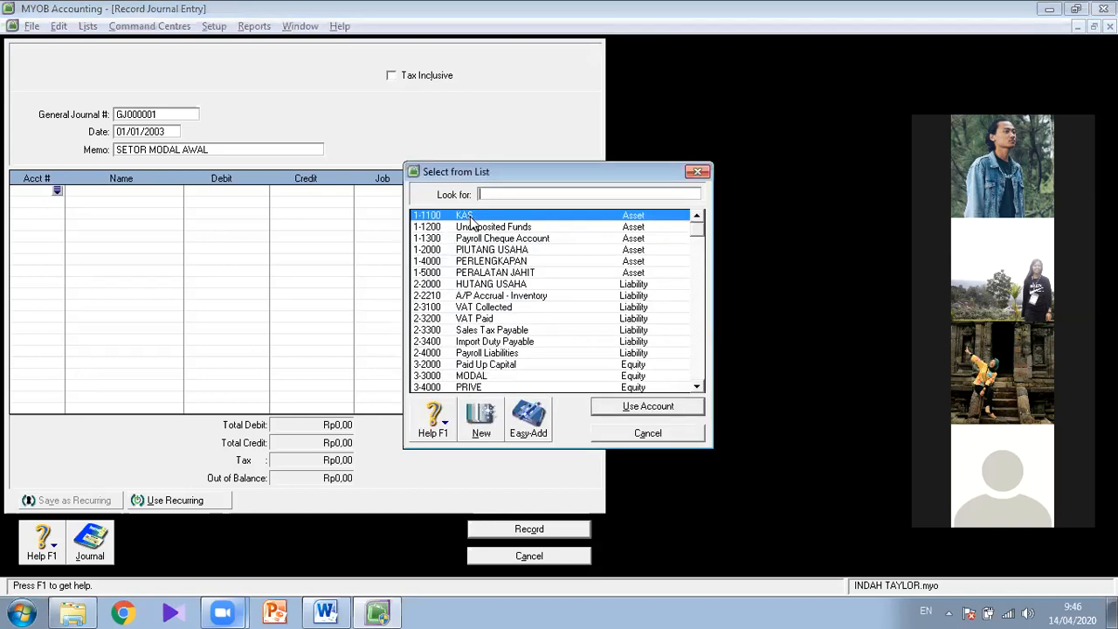
double_click(470, 222)
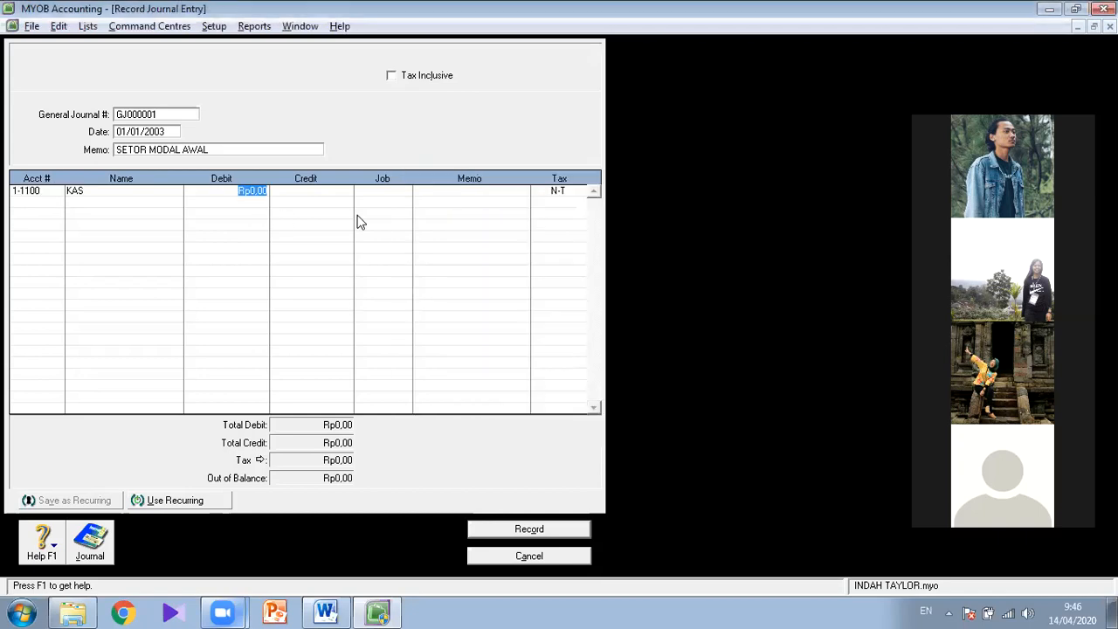
key("alt+Tab")
key("alt+Tab")
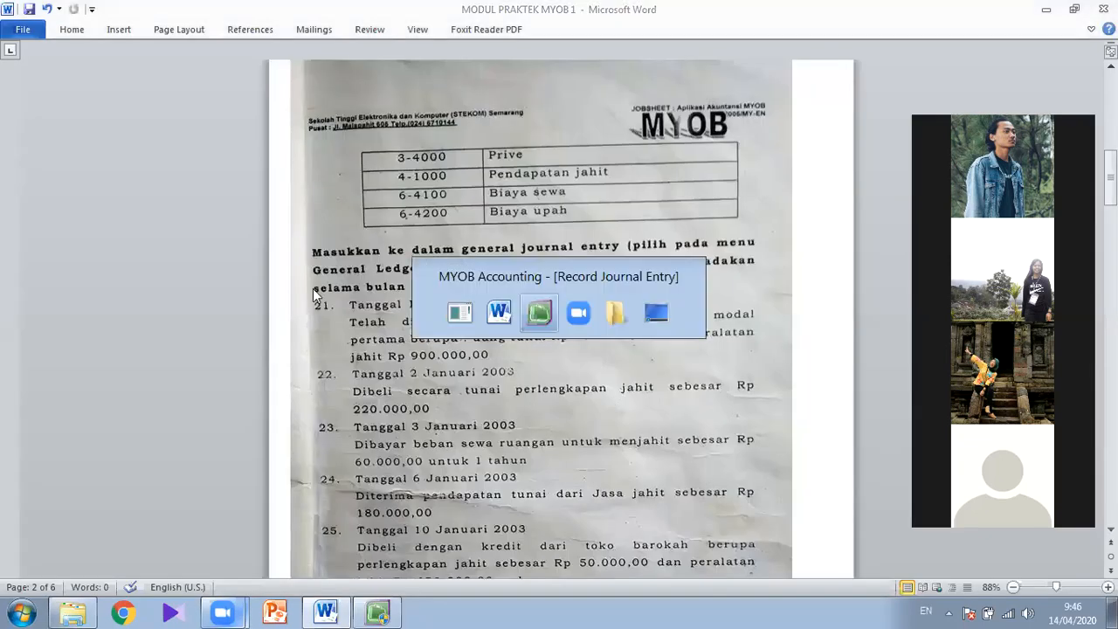
type("74")
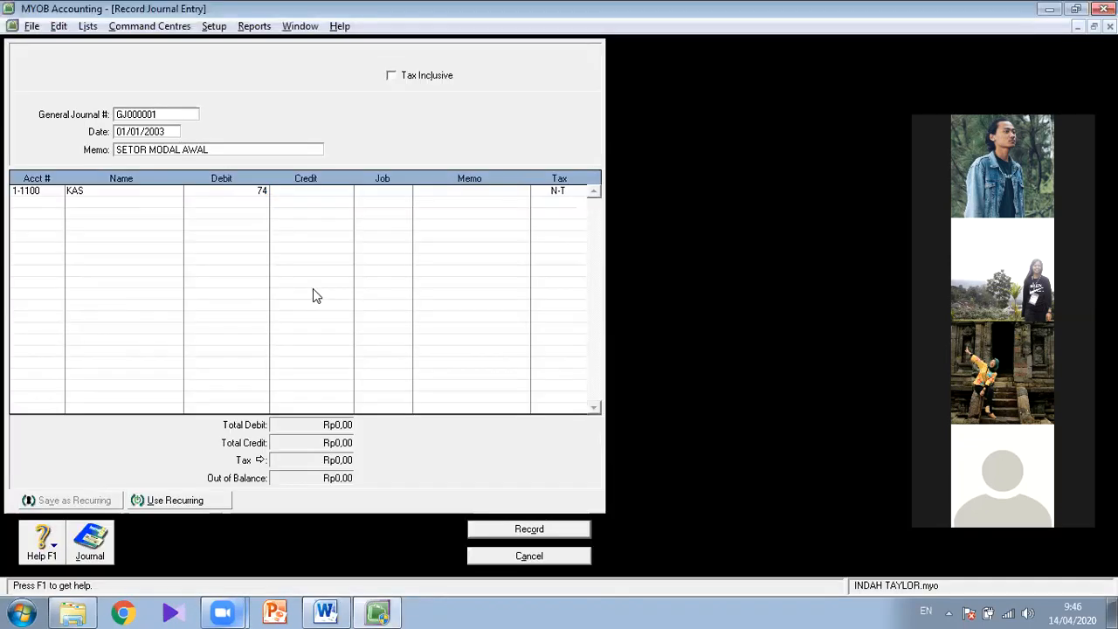
key("BackSpace")
type("50000")
- Add account 1-5000 PERALATAN JAHIT on the second journal line with a debit of Rp90.000.000,00
left_click(44, 201)
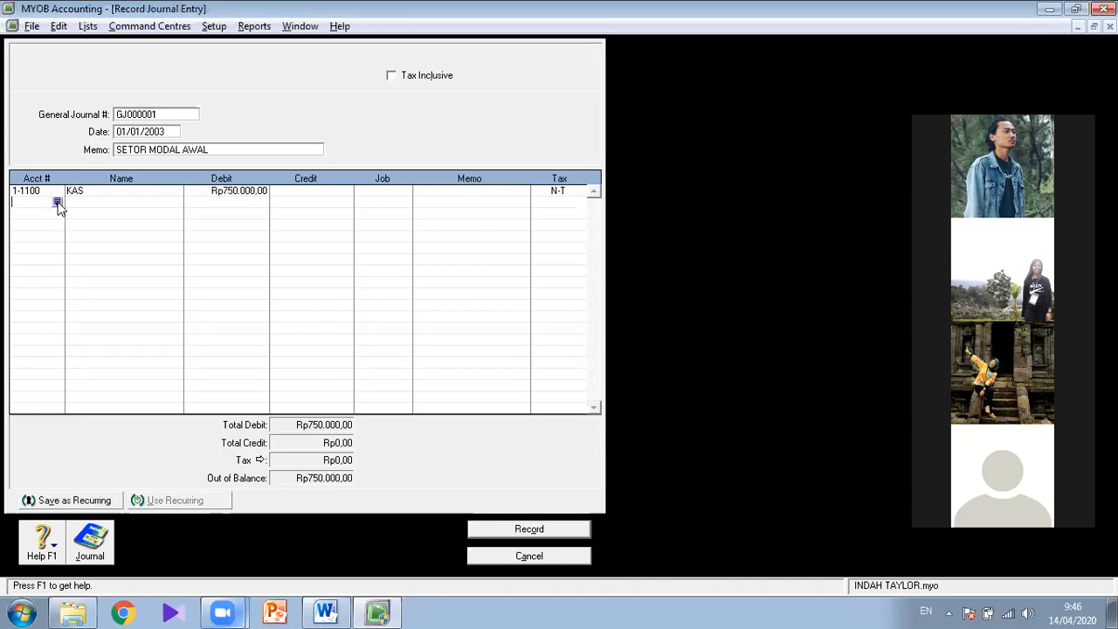
left_click(56, 202)
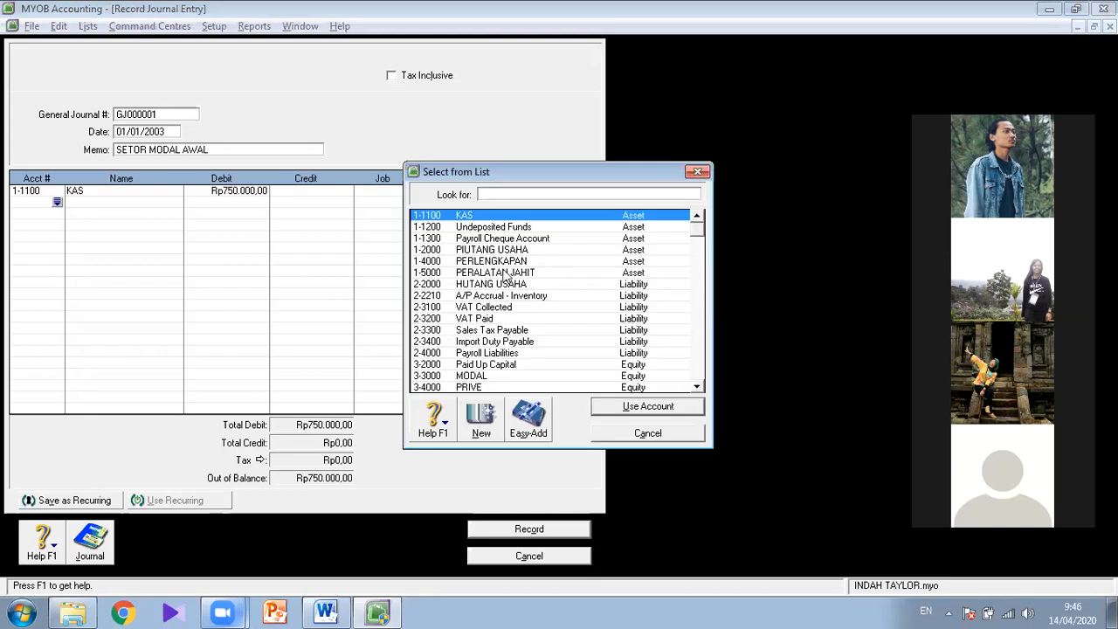
double_click(506, 273)
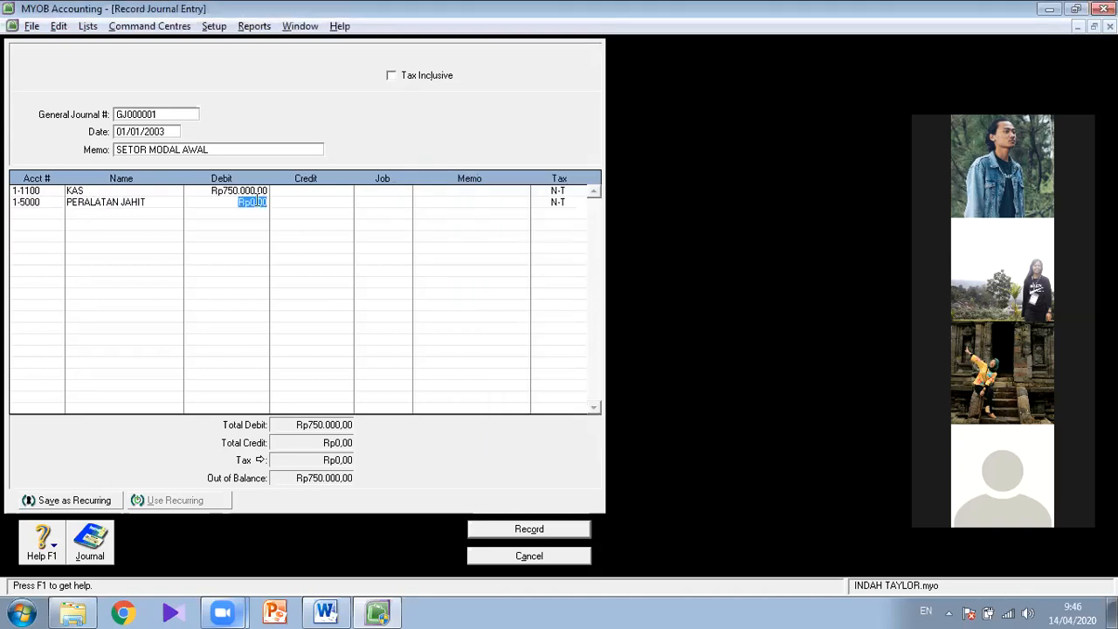
type("30")
type("0000")
type("000")
- Add account 3-3000 MODAL on the third journal line with the balancing credit of Rp90.750.000,00
left_click(58, 219)
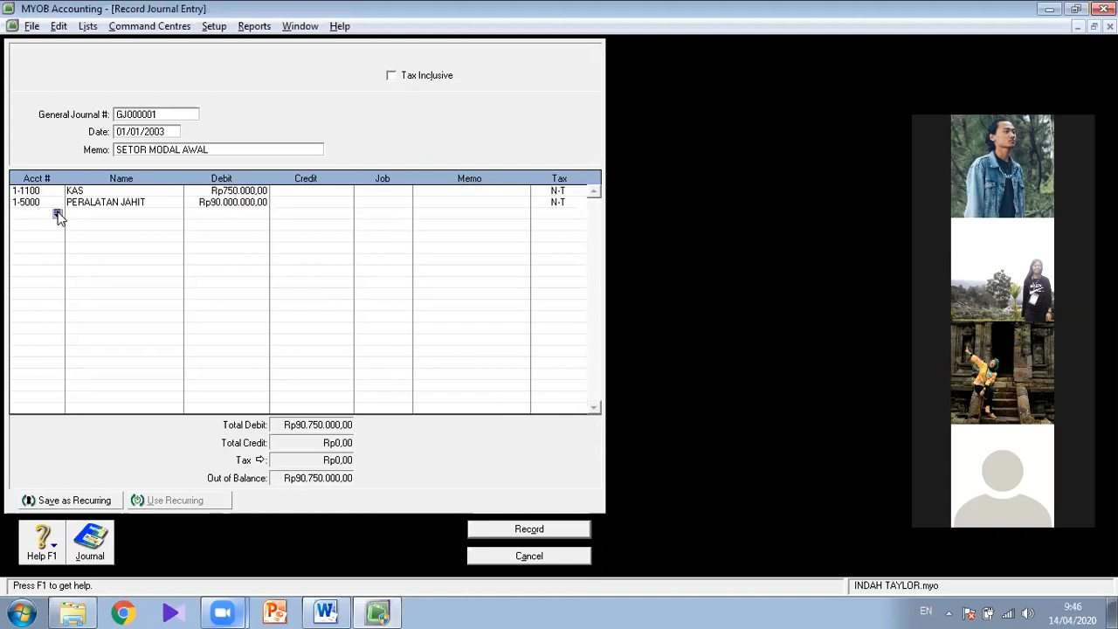
left_click(56, 214)
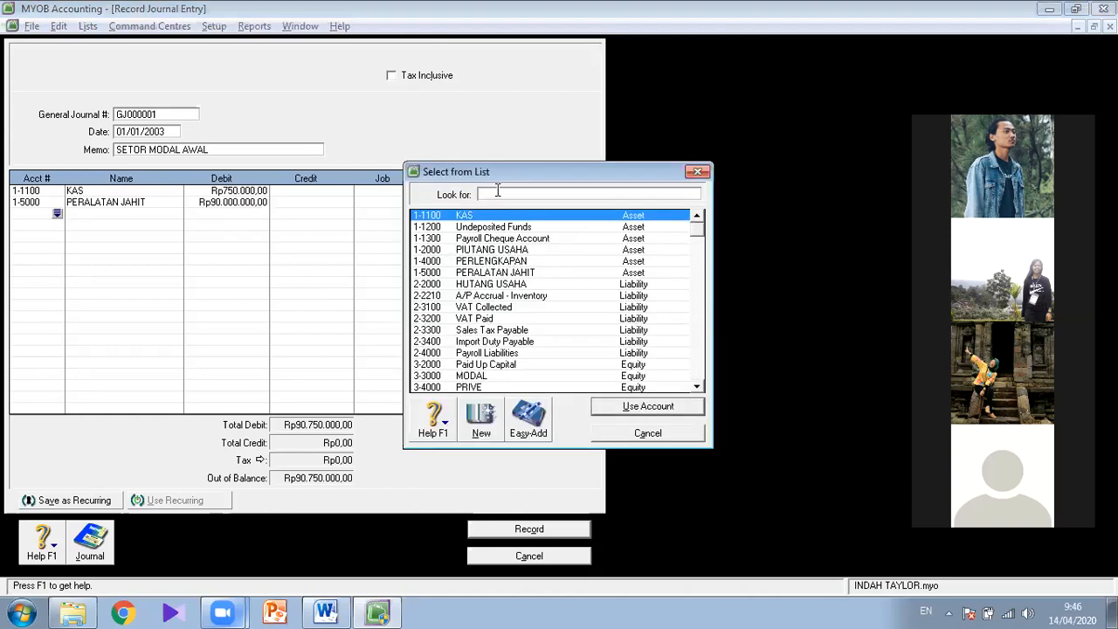
double_click(469, 377)
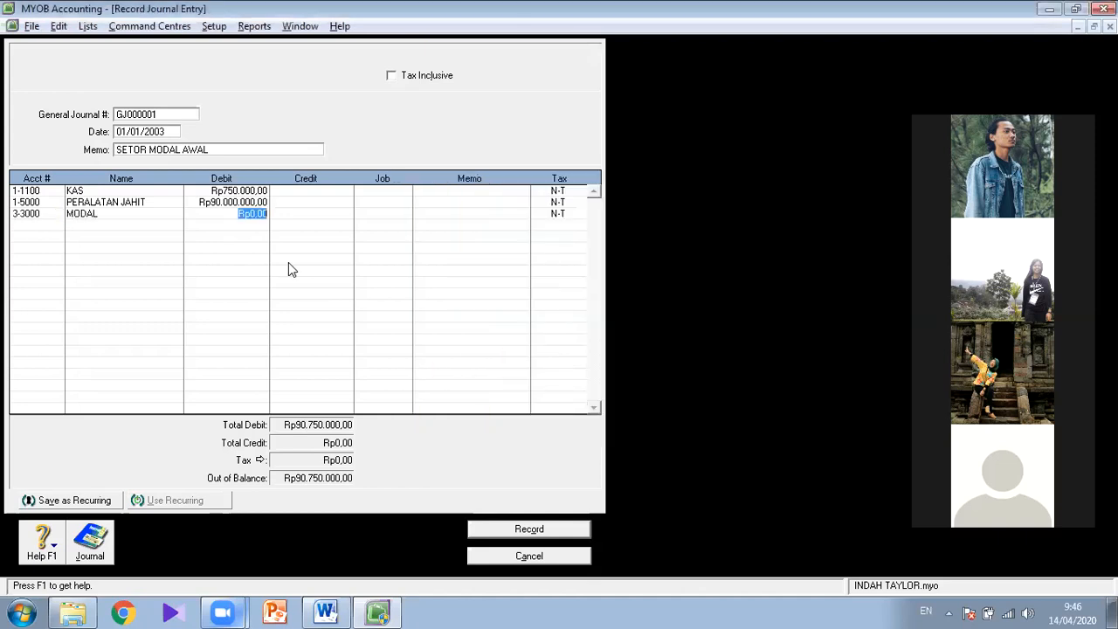
left_click(309, 215)
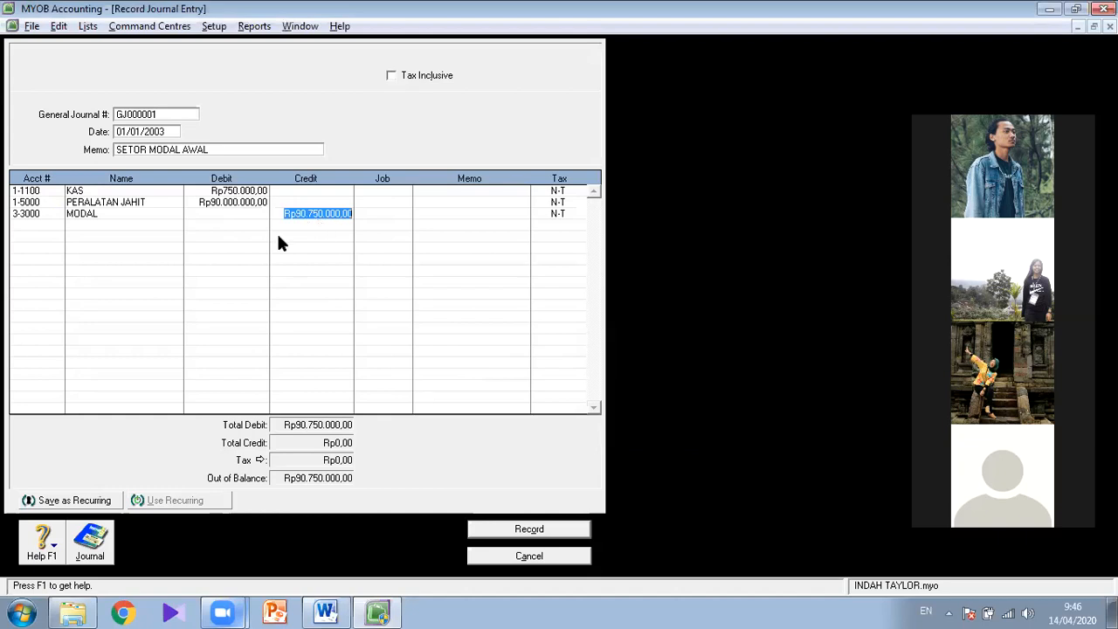
- Set the PERALATAN JAHIT debit to Rp9.000.000,00 and re-enter the MODAL line with a balancing credit of Rp9.750.000,00
left_click(230, 203)
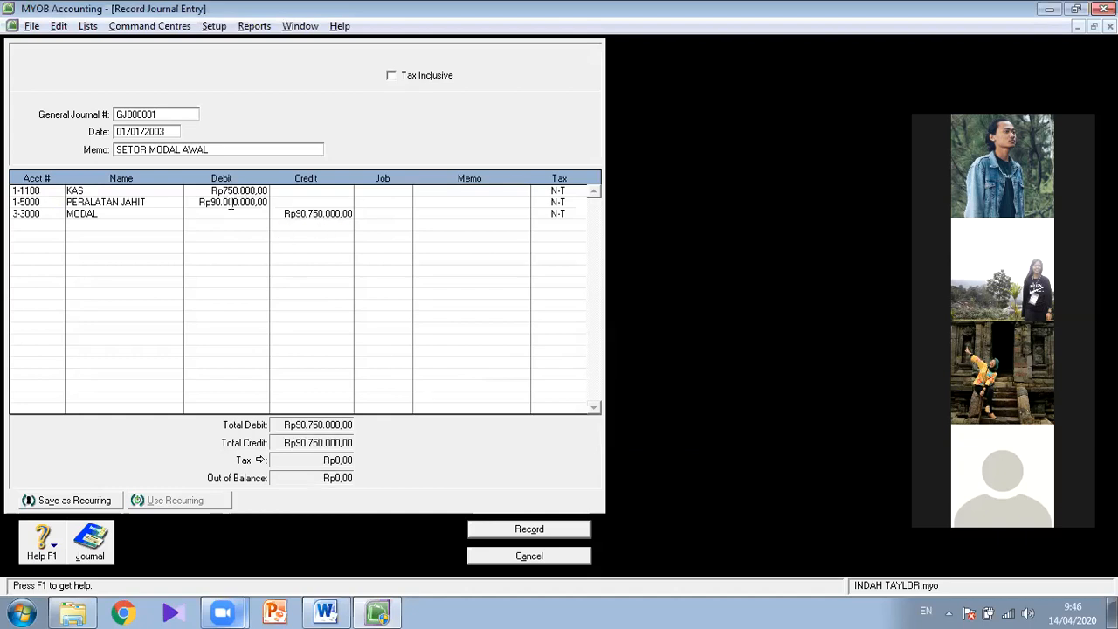
key("BackSpace")
left_click(293, 203)
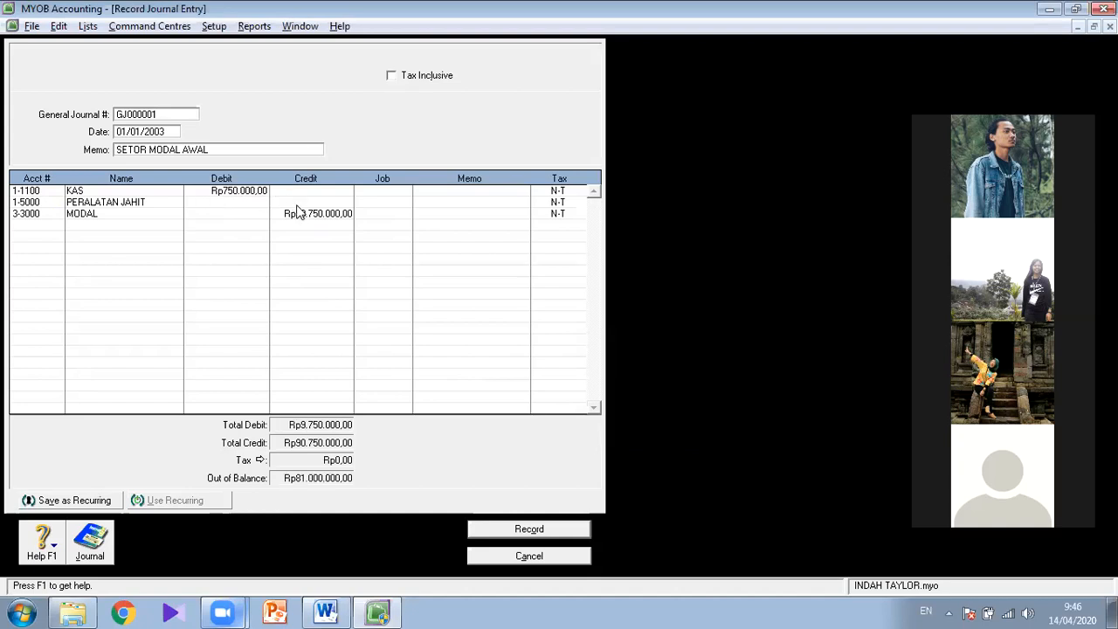
key("Tab")
left_click(273, 221)
key("BackSpace")
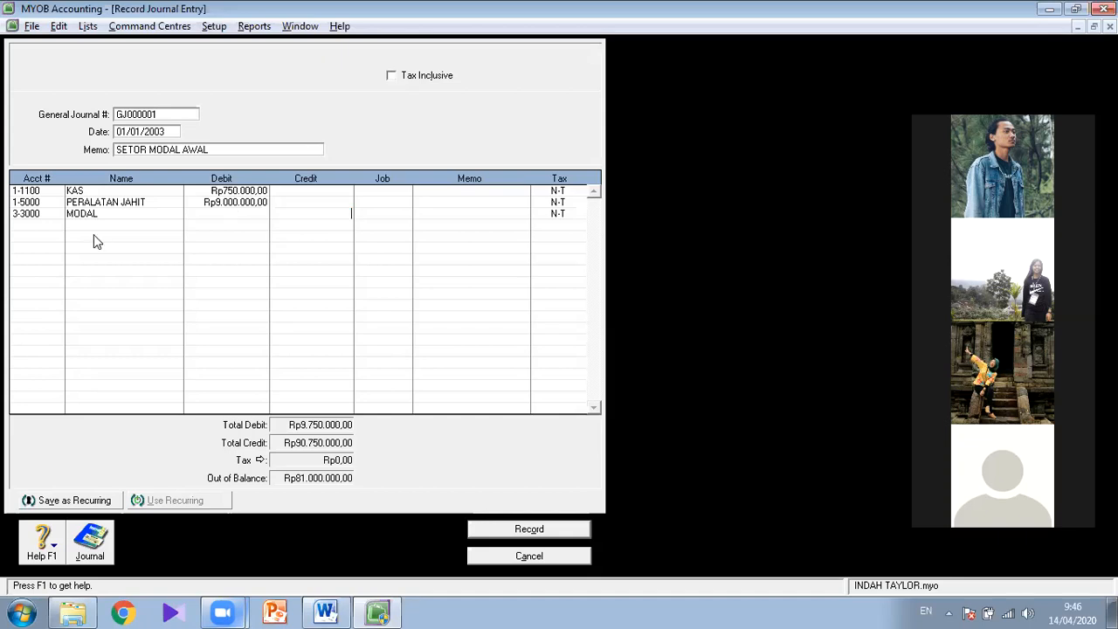
left_click(23, 216)
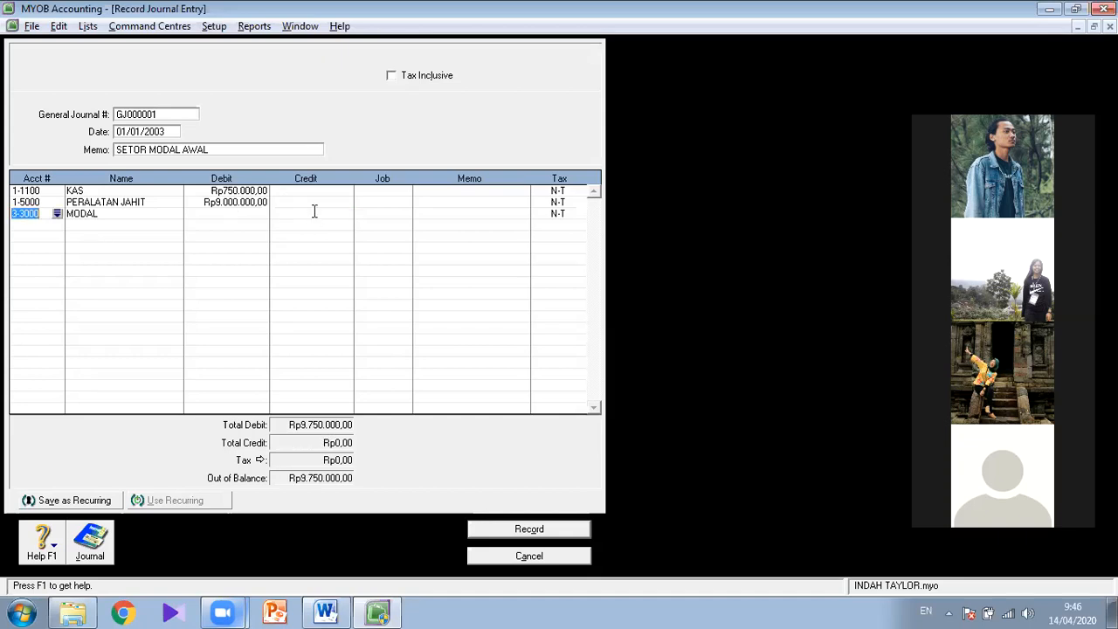
key("Tab")
- Correct the PERALATAN JAHIT debit on the second journal line to Rp900.000,00
left_click(234, 202)
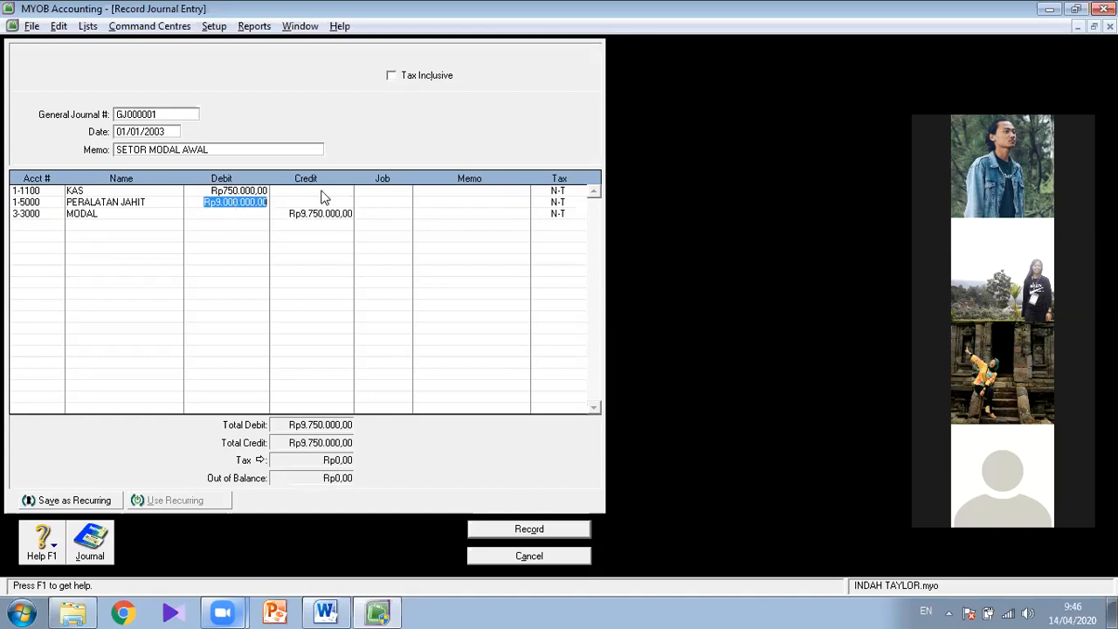
left_click(331, 197)
key("BackSpace")
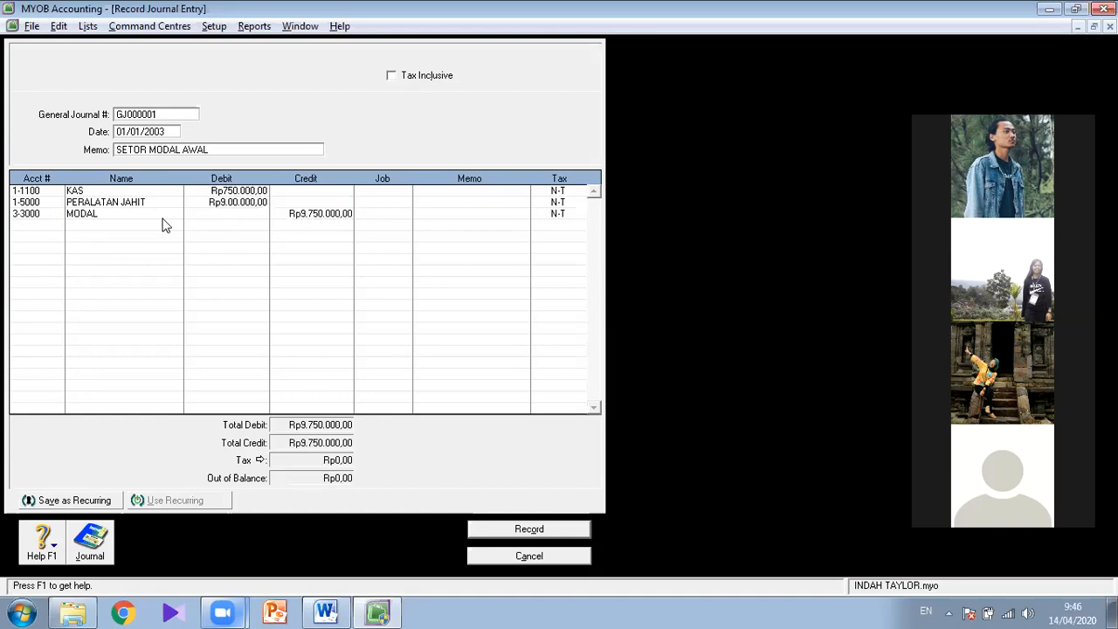
key("Return")
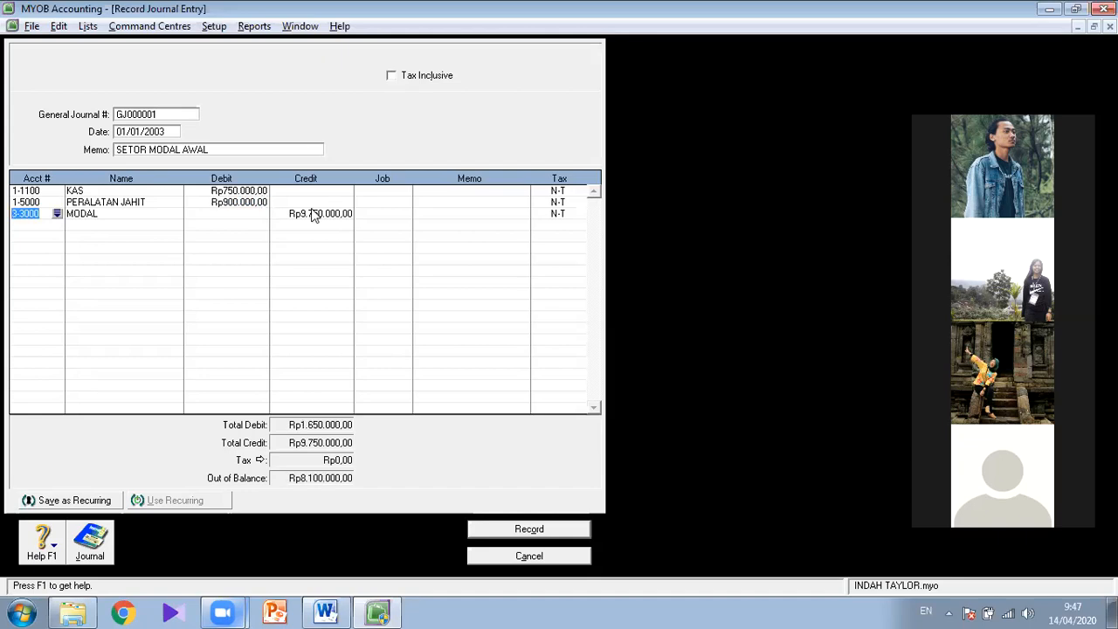
- Replace the MODAL credit with the balancing Rp1.650.000,00 and record the journal entry
left_click(327, 215)
key("BackSpace")
left_click(17, 213)
left_click(296, 212)
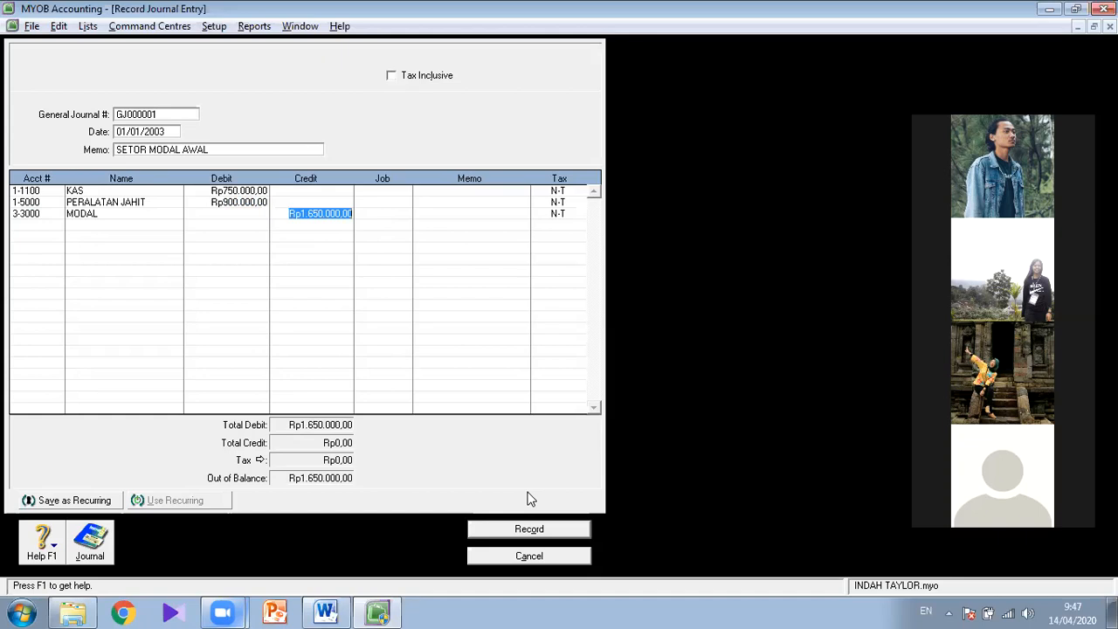
left_click(535, 527)
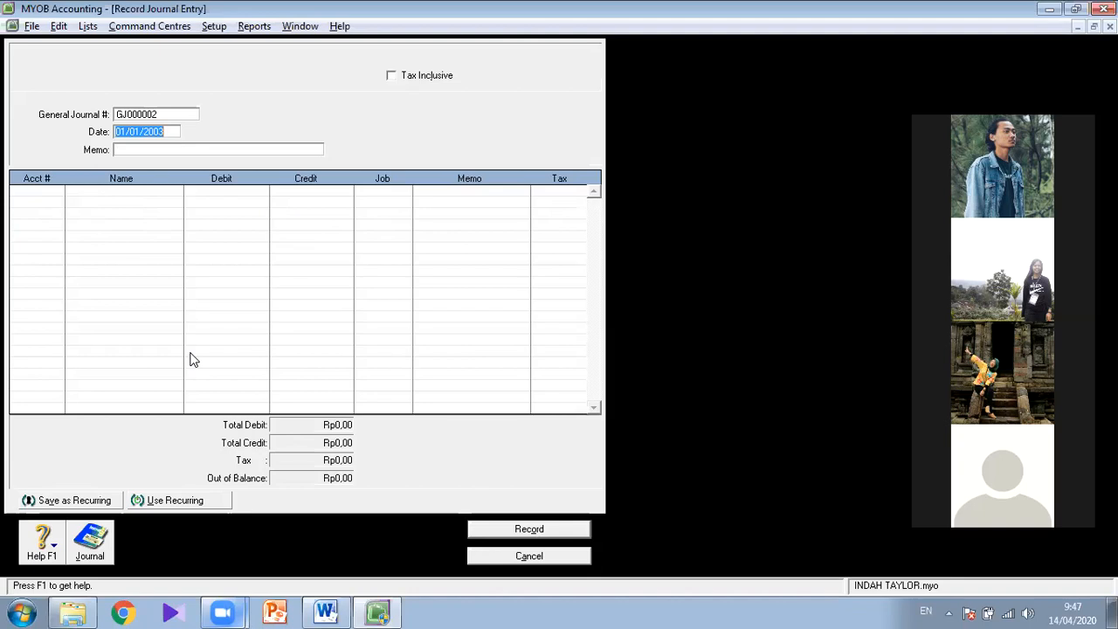
- Review the recorded entry in the general Transaction Journal with the start date set to 01/04/2000, and close the journal
left_click(96, 545)
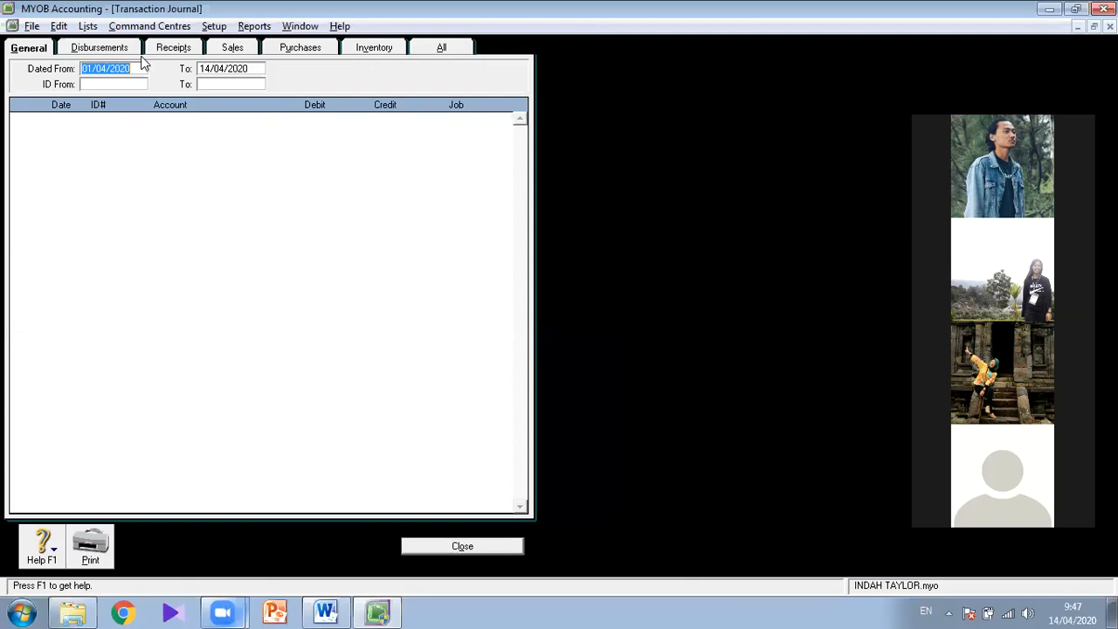
left_click(197, 161)
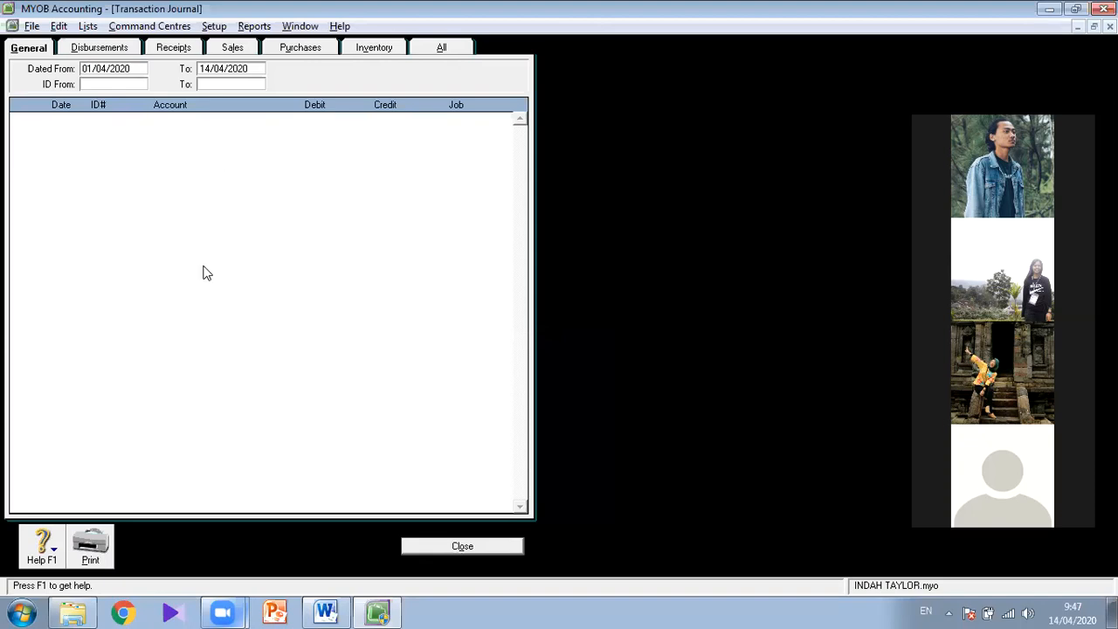
key("BackSpace")
key("BackSpace")
type("00")
key("Tab")
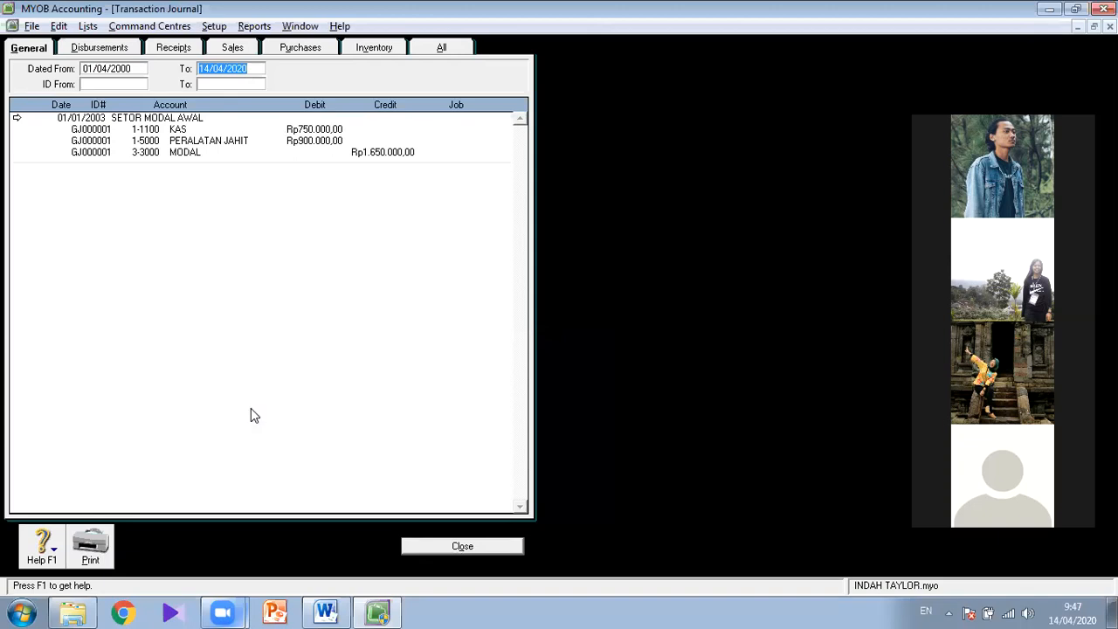
left_click(449, 543)
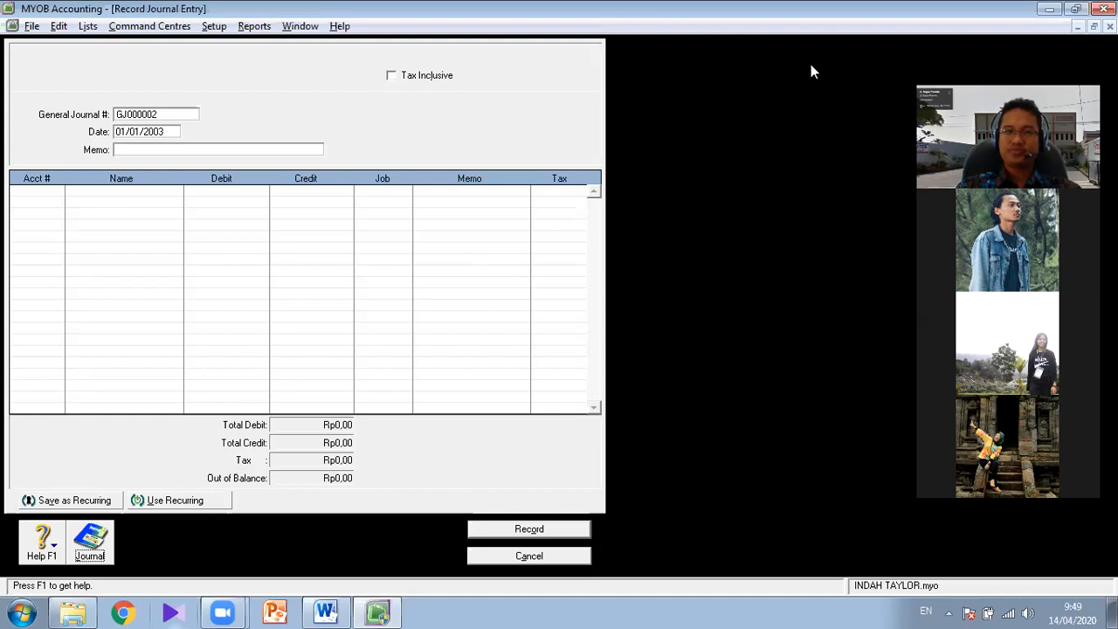
- Switch to the Word jobsheet and read through the remaining January 2003 transactions and the final financial report instructions
left_click(540, 129)
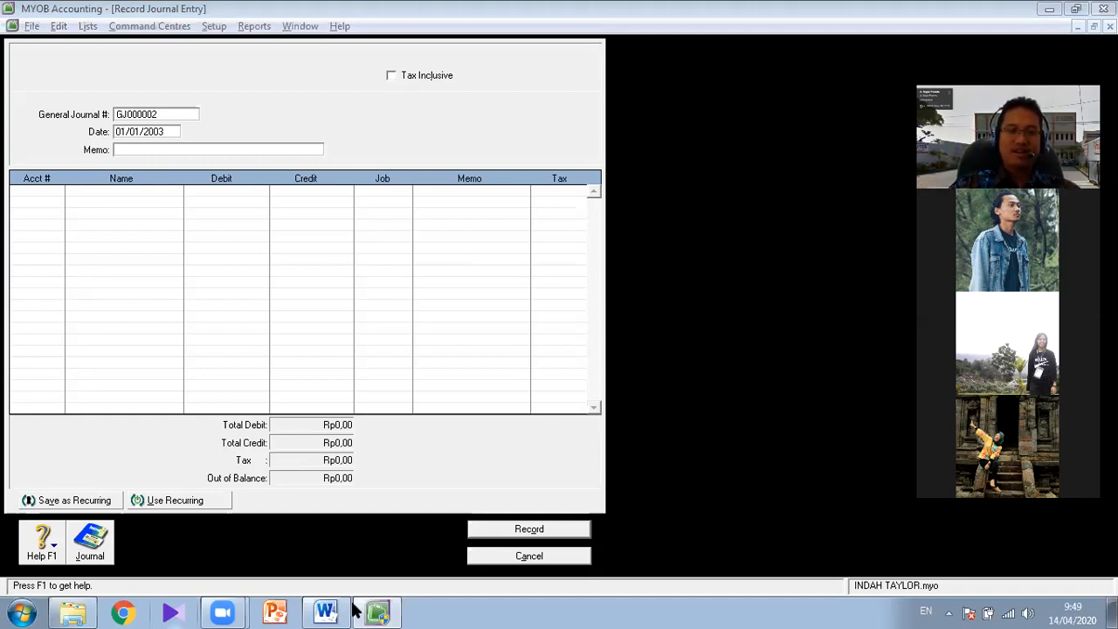
key("alt+Tab")
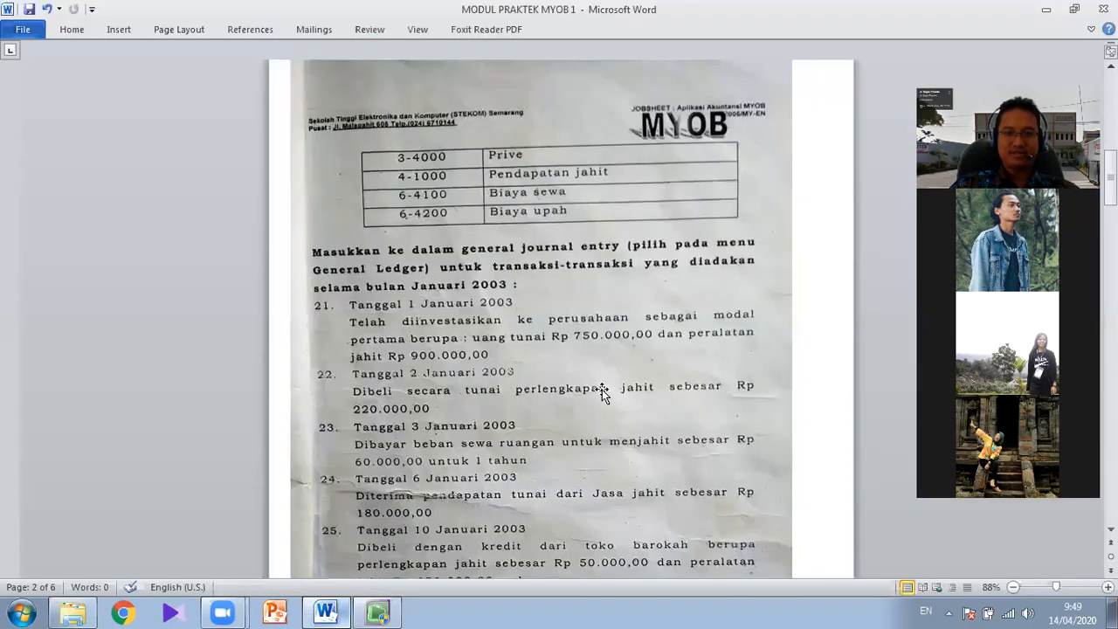
scroll(705, 369, "down", 3)
scroll(704, 369, "down", 4)
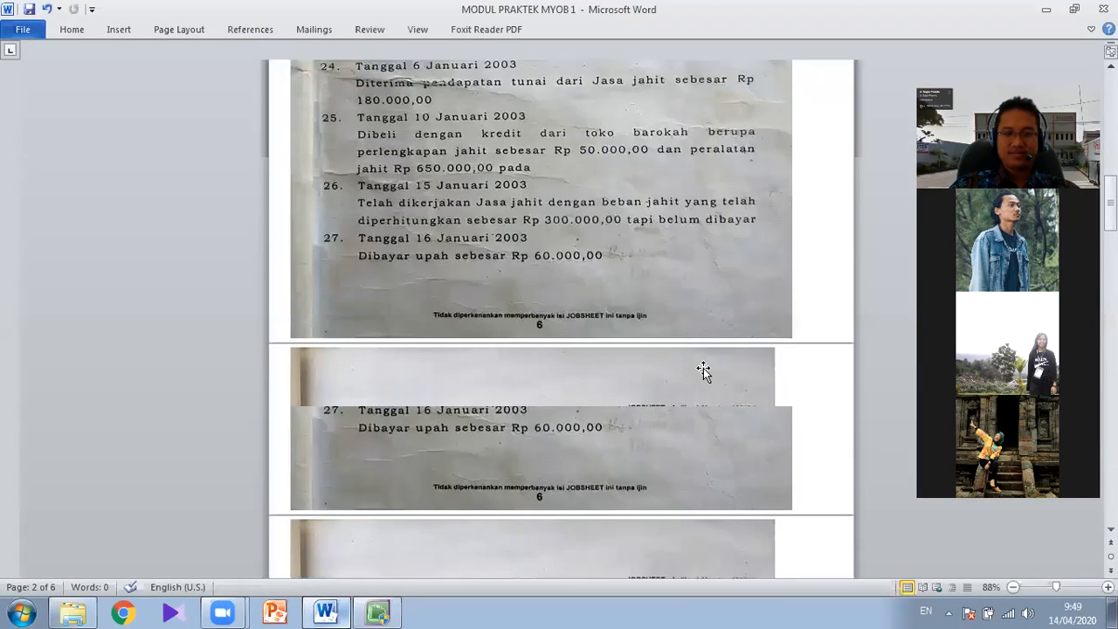
scroll(703, 367, "down", 2)
scroll(703, 367, "down", 1)
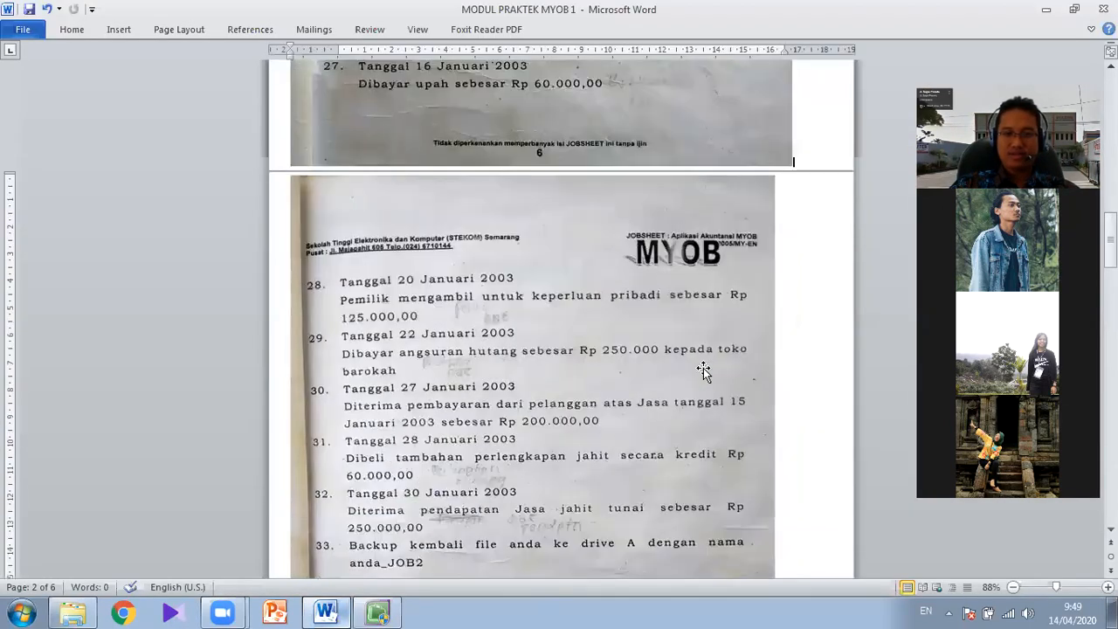
scroll(703, 373, "down", 3)
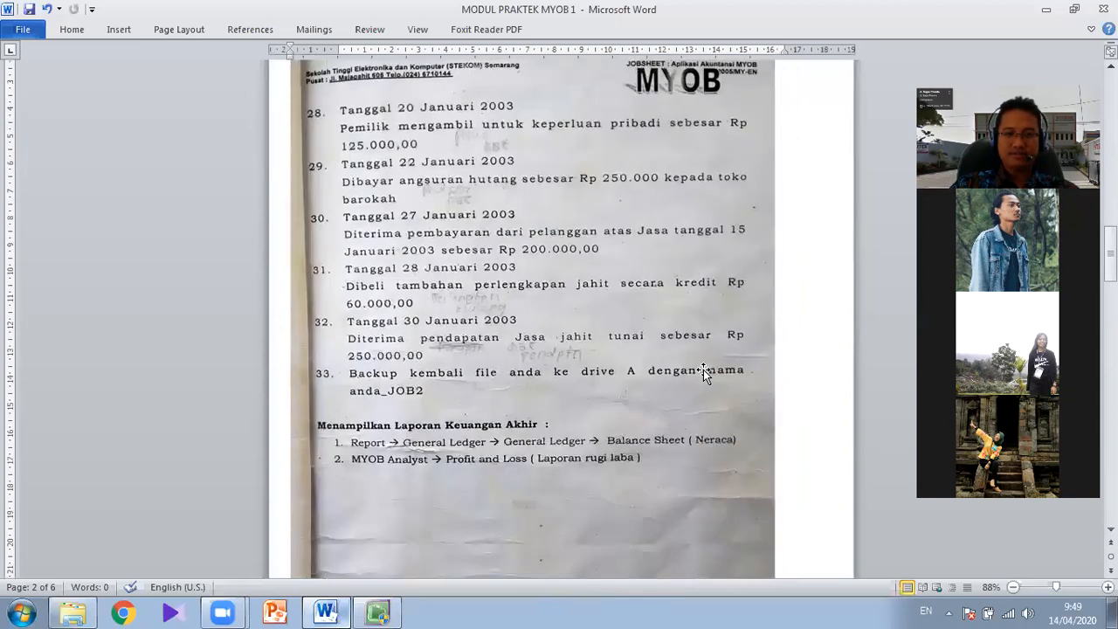
scroll(499, 357, "down", 1)
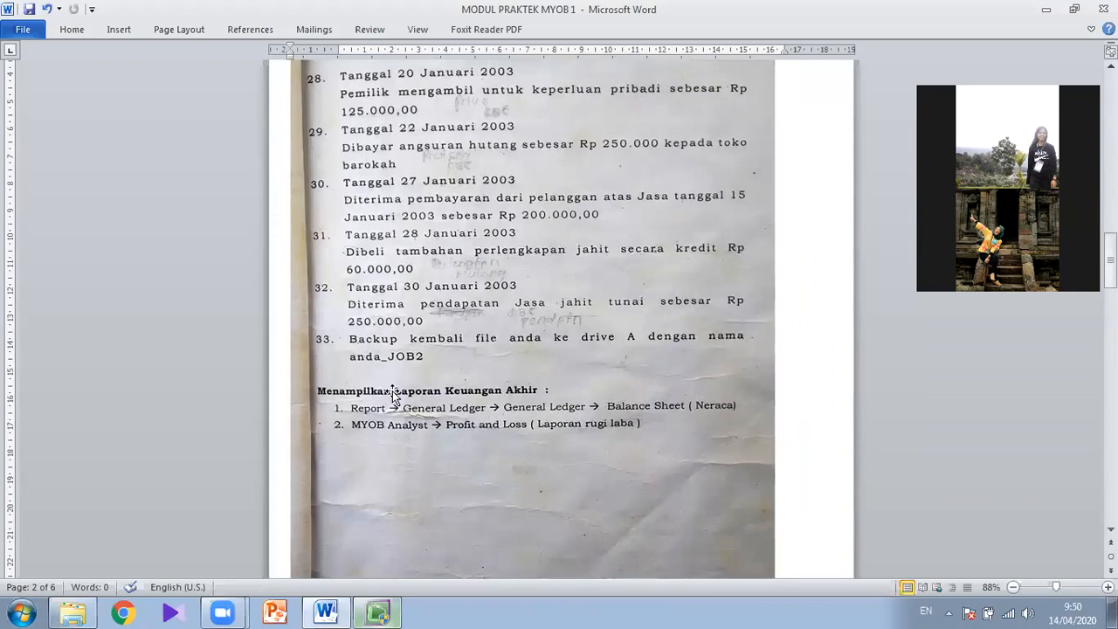
left_click(356, 413)
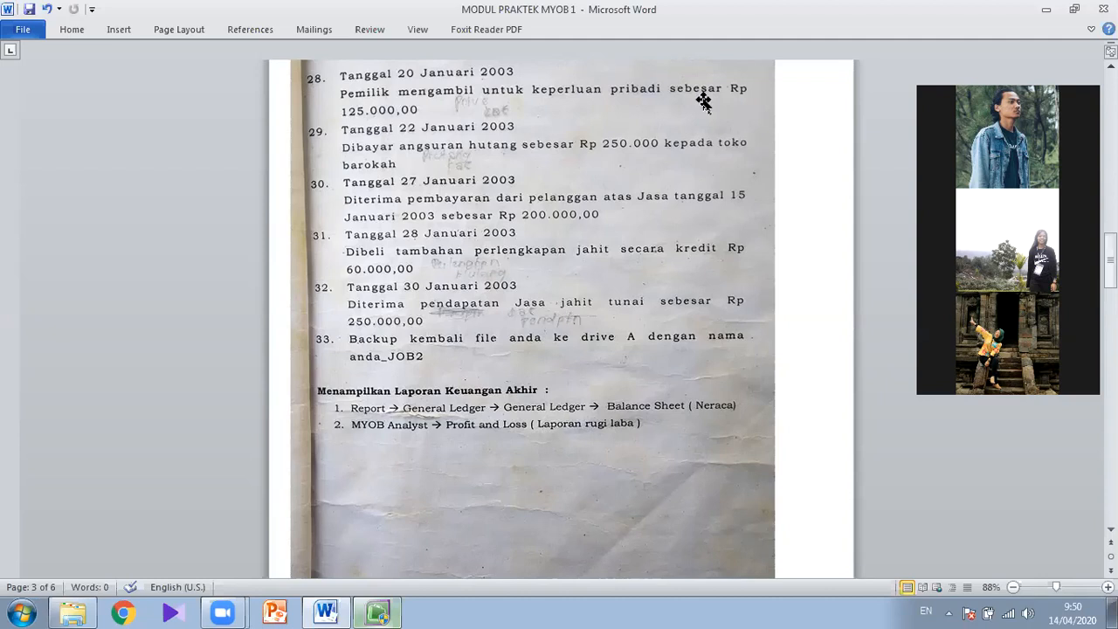
- Switch to MYOB, leave the blank journal entry, and locate the Standard Balance Sheet and Profit & Loss [Accrual] in the Index to Reports
left_click(384, 612)
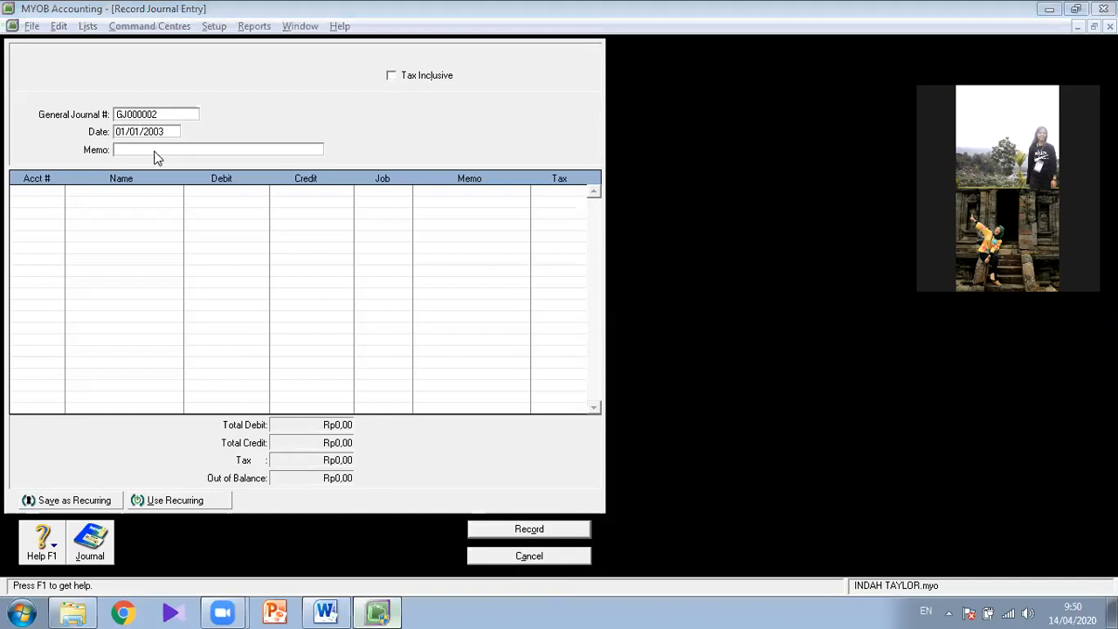
left_click(528, 556)
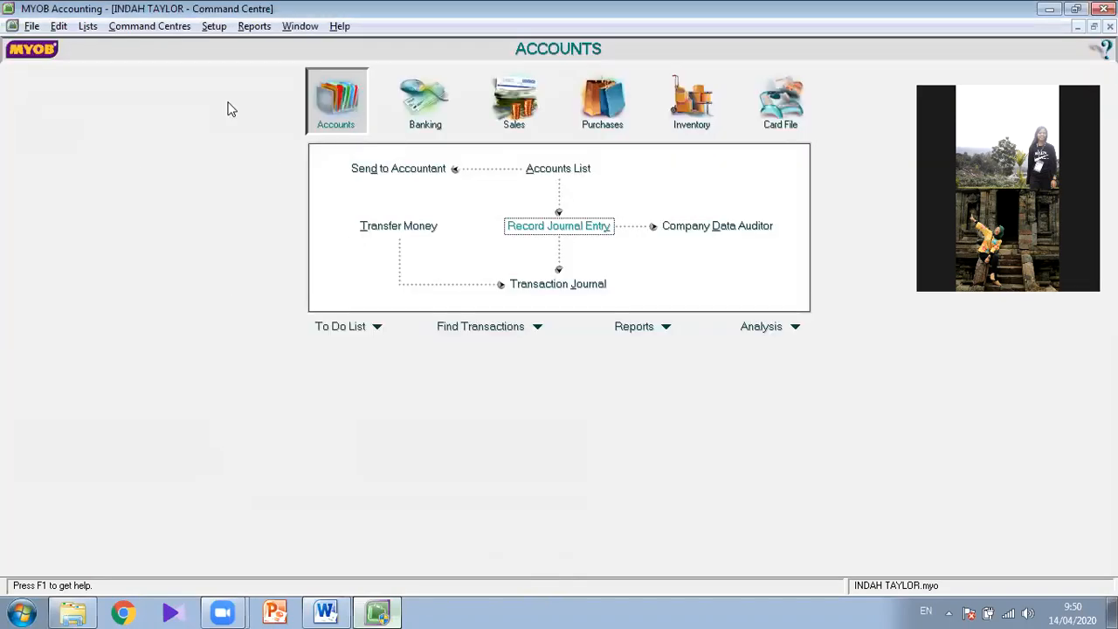
left_click(252, 26)
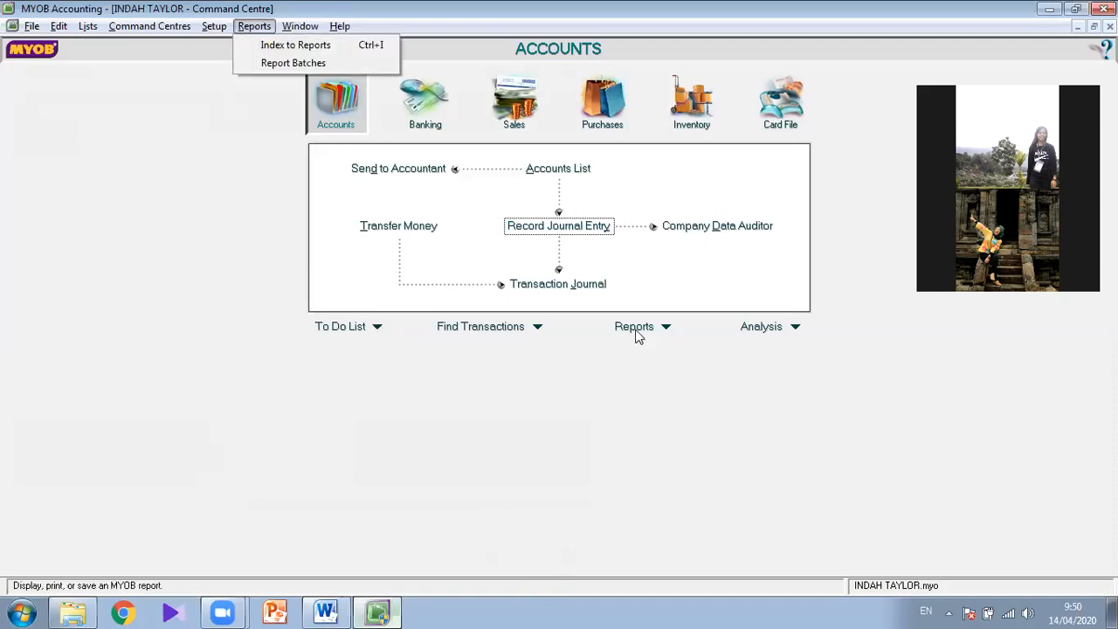
left_click(620, 401)
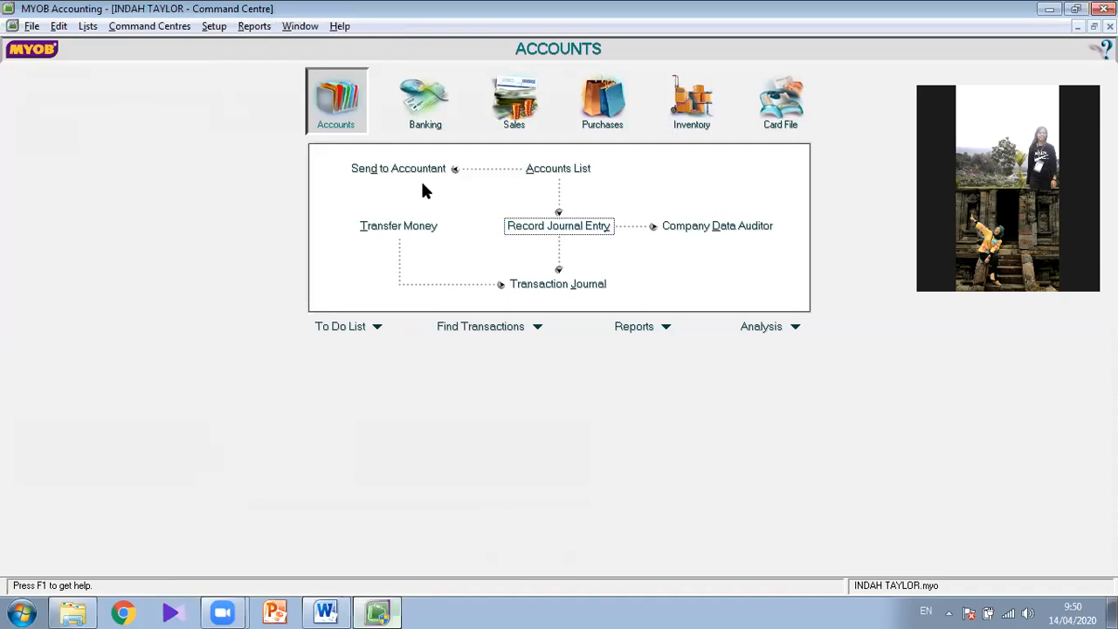
left_click(642, 334)
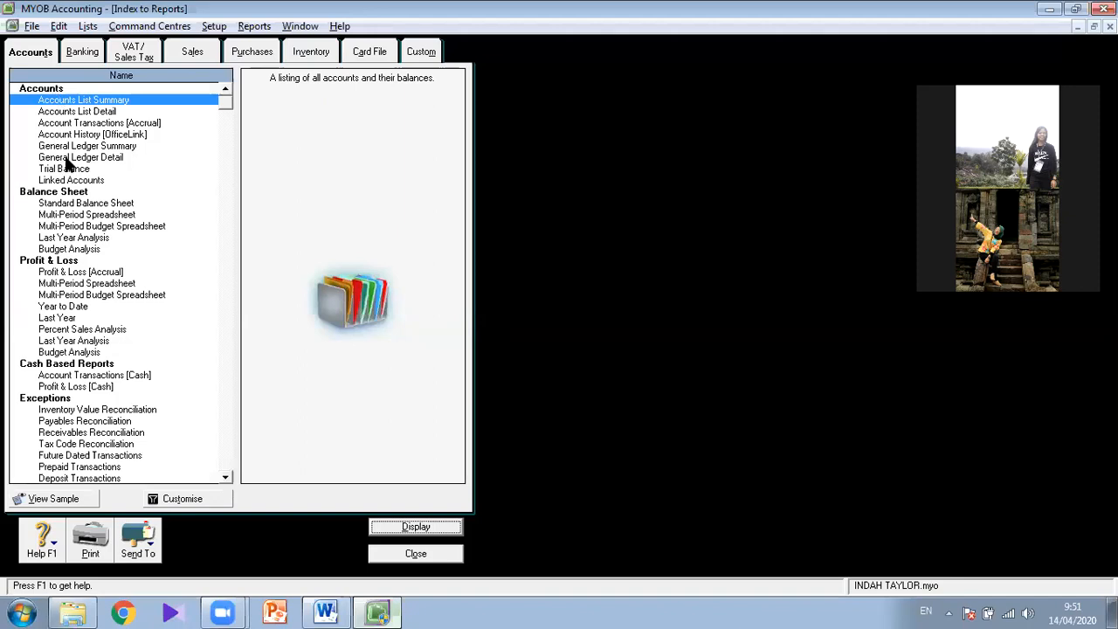
left_click(89, 204)
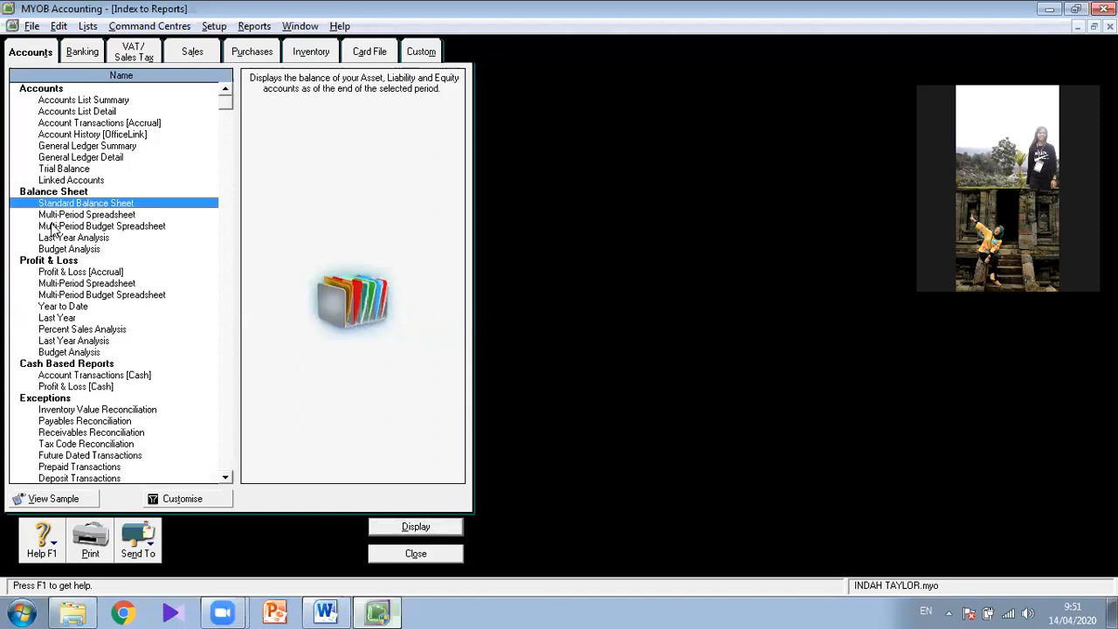
left_click(73, 272)
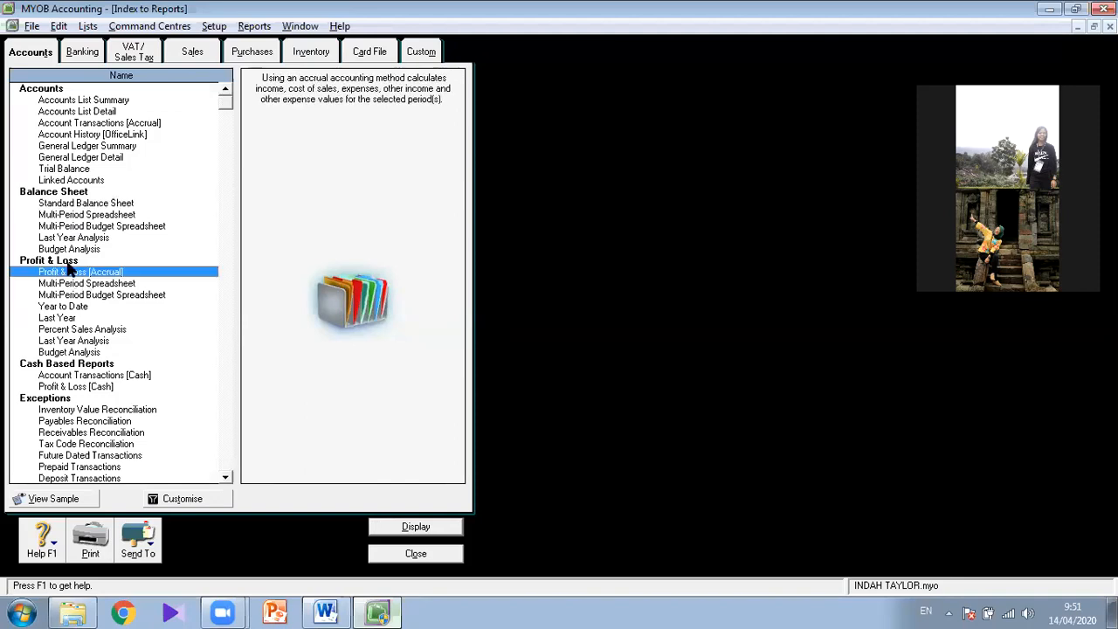